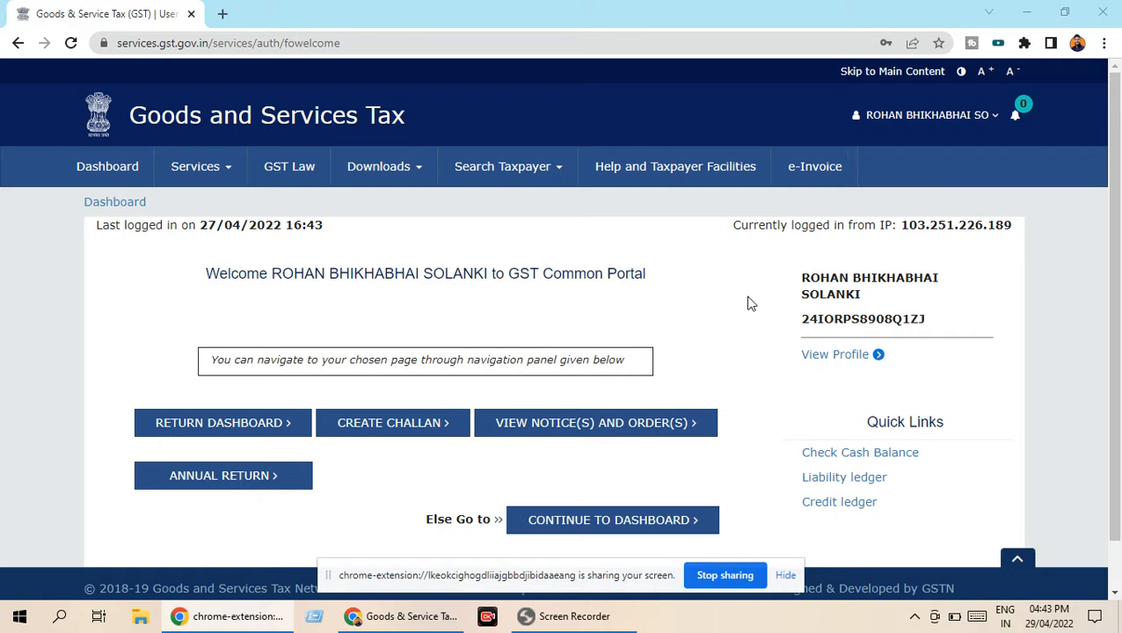
- Open the Annual Return filing page from the portal's welcome page
{"action": "scroll", "coordinate": [732, 267], "scroll_direction": "down", "scroll_amount": 1}
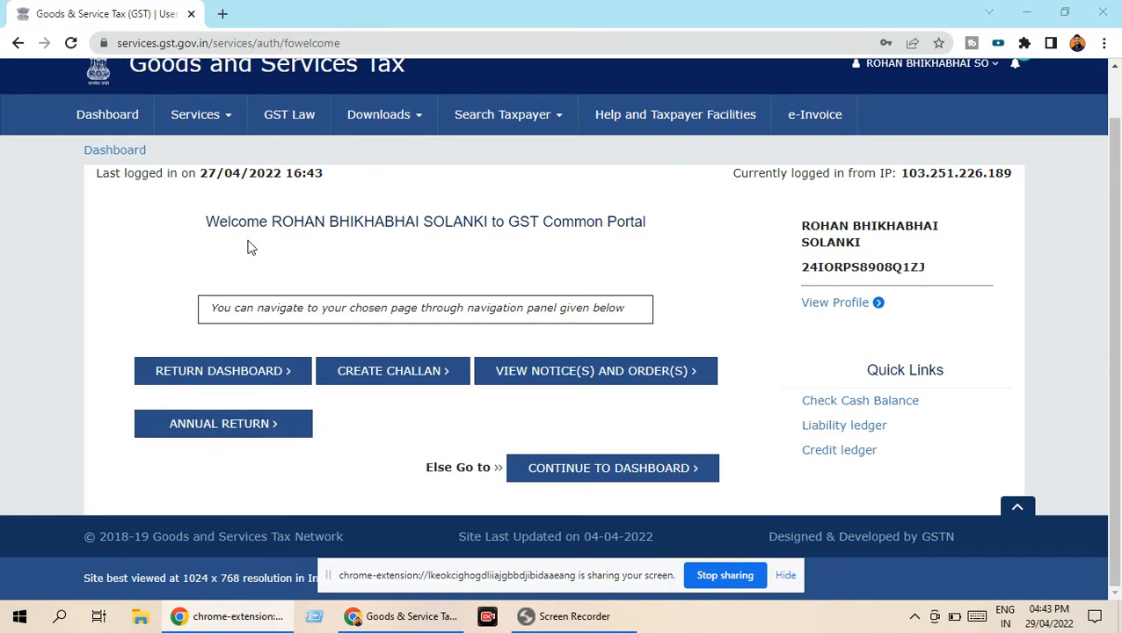
{"action": "mouse_move", "coordinate": [233, 114]}
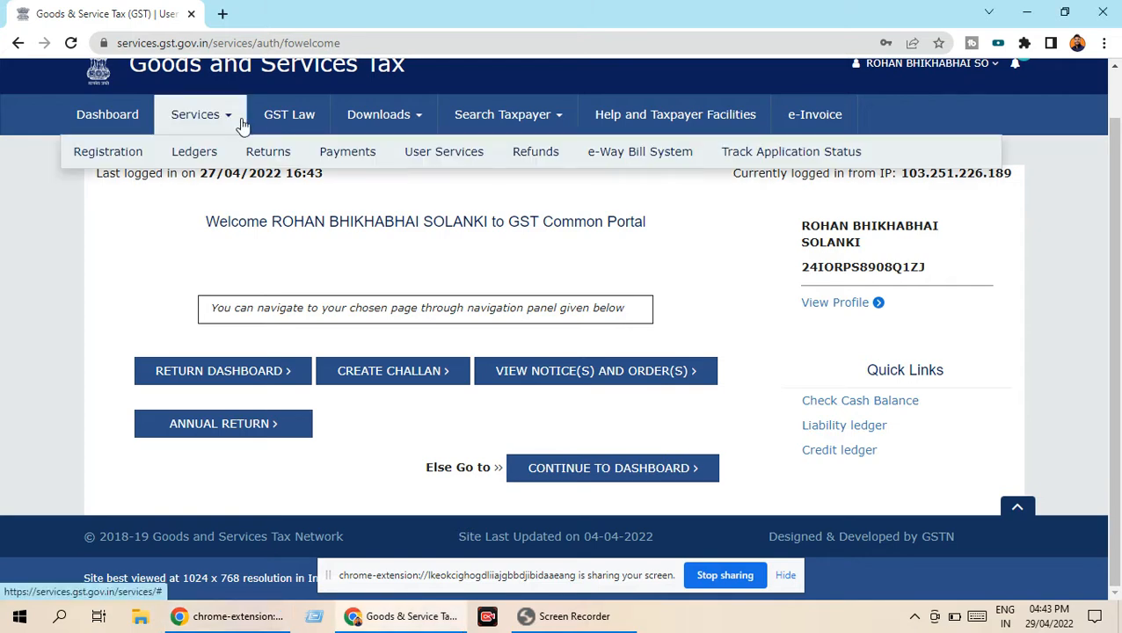
{"action": "mouse_move", "coordinate": [289, 156]}
{"action": "mouse_move", "coordinate": [256, 151]}
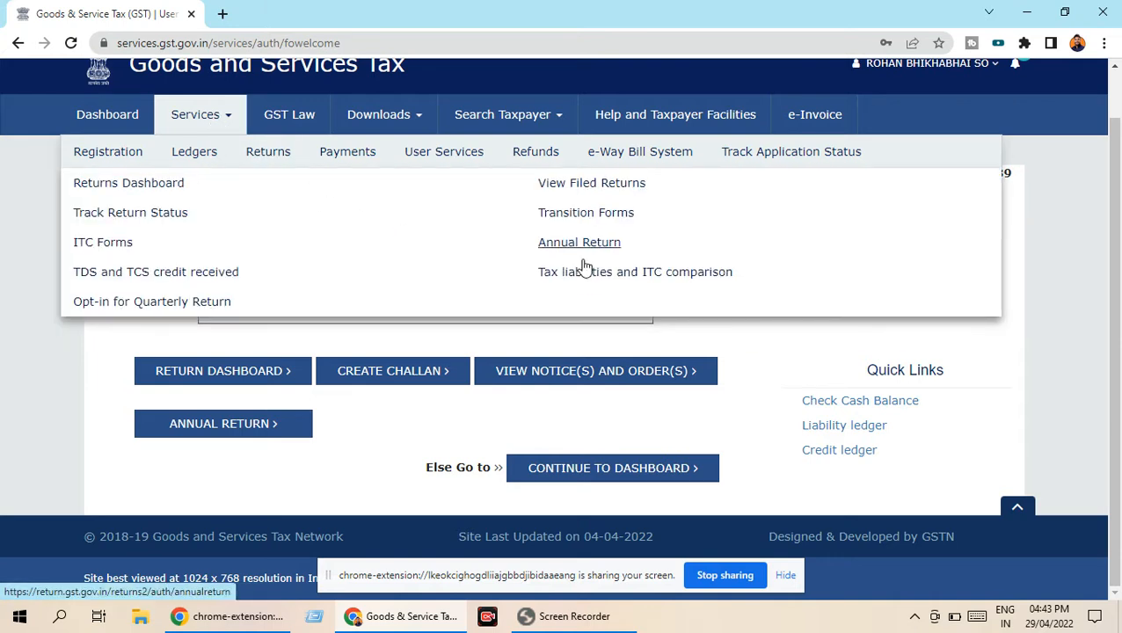
{"action": "left_click", "coordinate": [246, 424]}
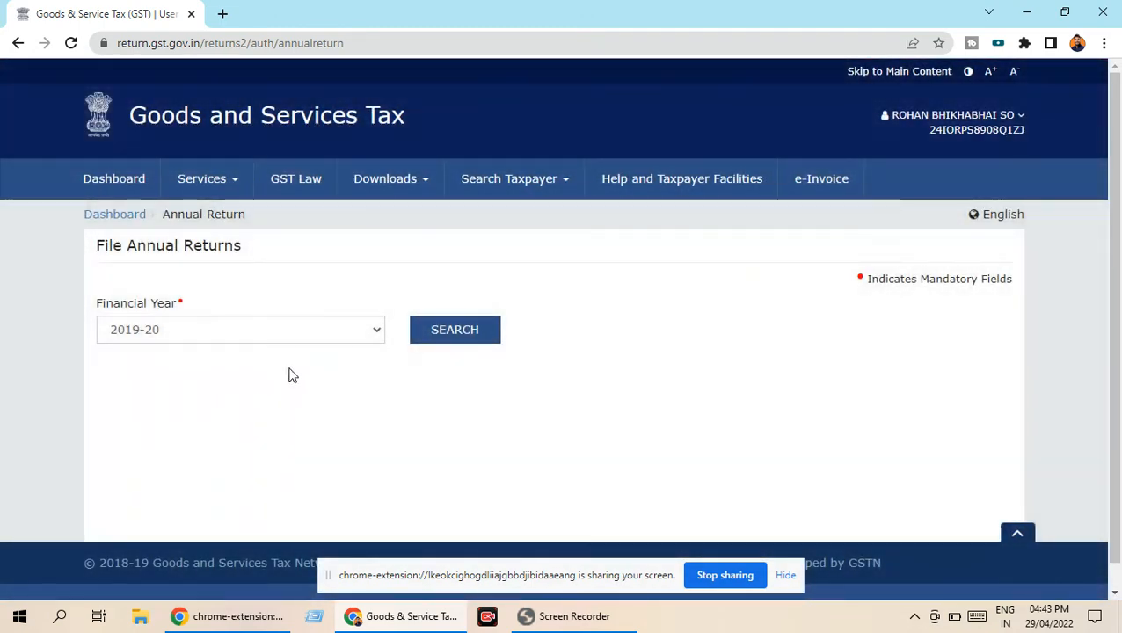
- Search annual returns for financial year 2021-22 and start preparing the GSTR-4 return online
{"action": "left_click", "coordinate": [377, 333]}
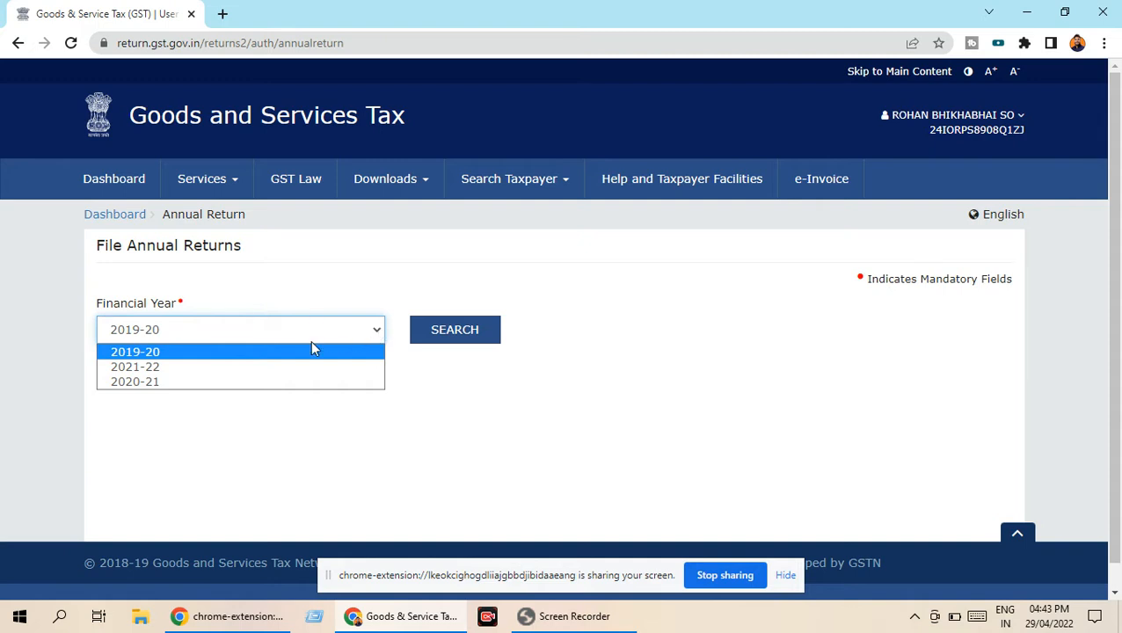
{"action": "left_click", "coordinate": [212, 366]}
{"action": "left_click", "coordinate": [490, 331]}
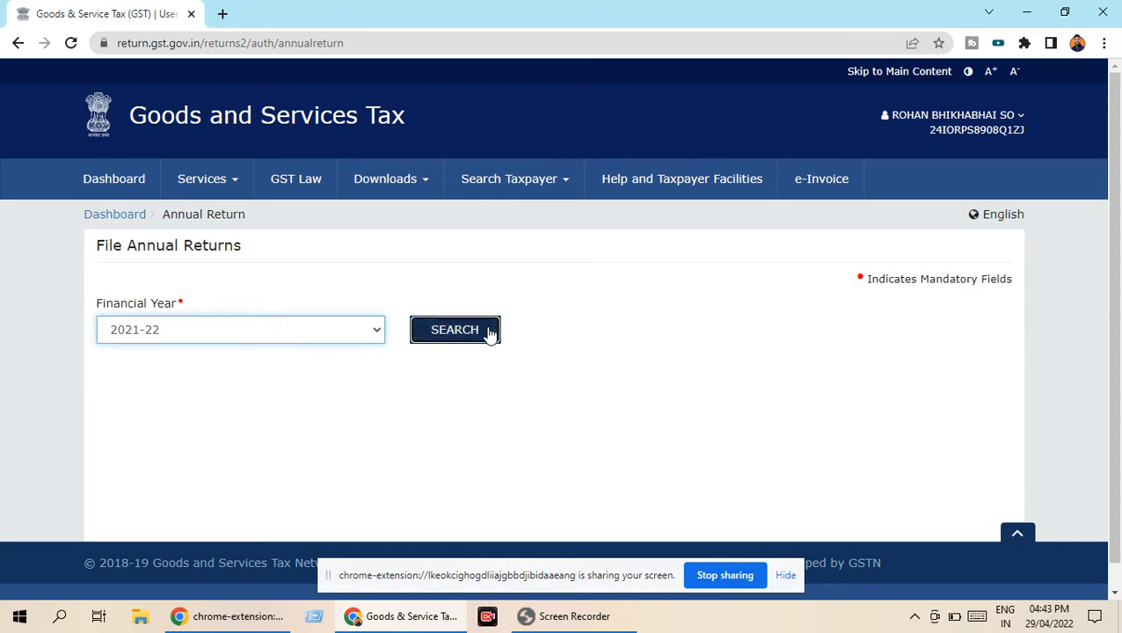
{"action": "scroll", "coordinate": [621, 318], "scroll_direction": "down", "scroll_amount": 4}
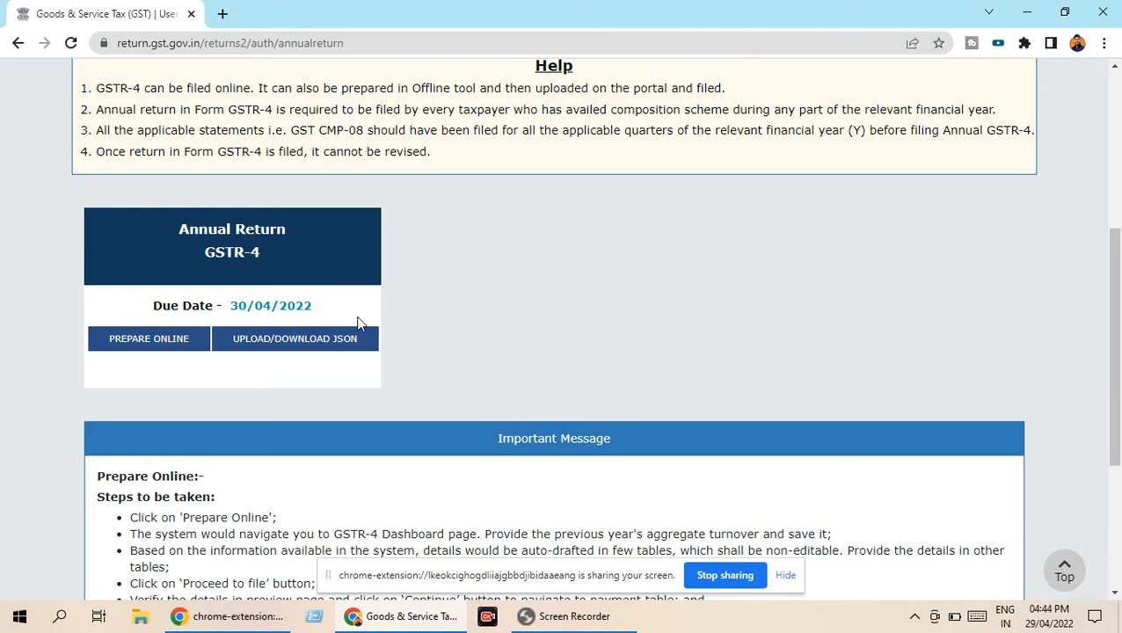
{"action": "left_click", "coordinate": [147, 346]}
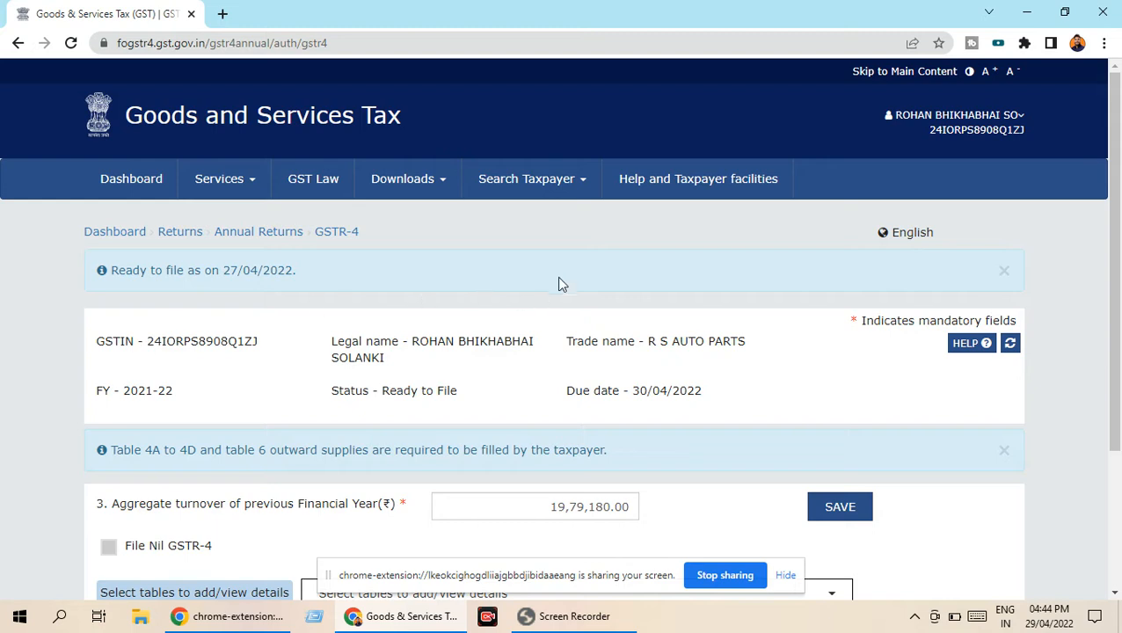
- Open table 4A, Inward supplies from registered supplier (other than reverse charge), in the GSTR-4 return
{"action": "scroll", "coordinate": [560, 282], "scroll_direction": "down", "scroll_amount": 2}
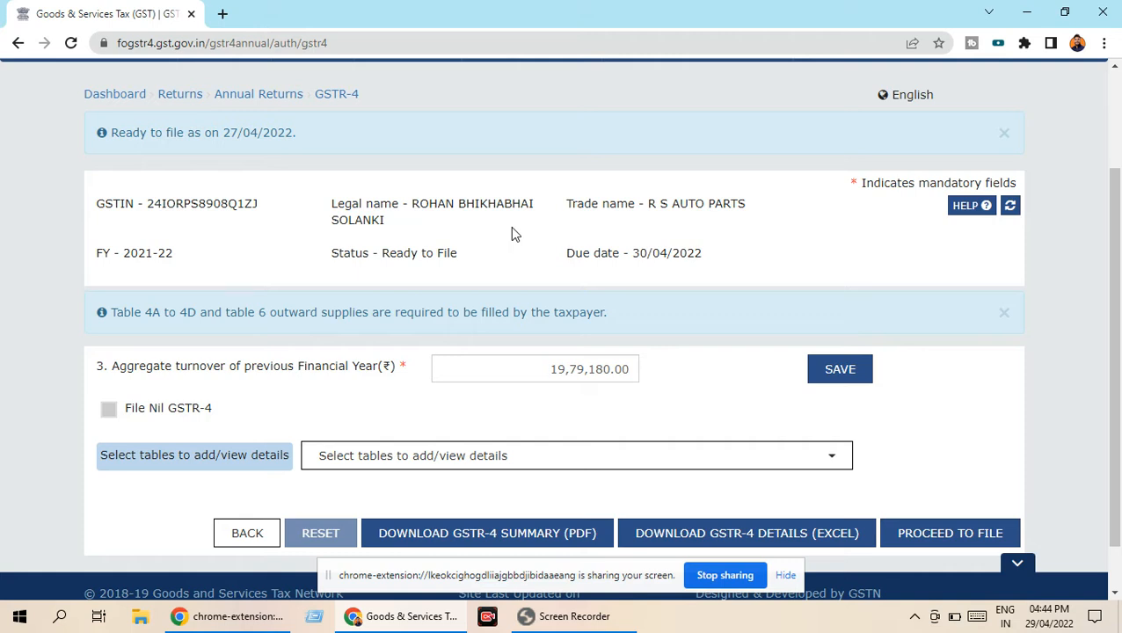
{"action": "scroll", "coordinate": [516, 233], "scroll_direction": "down", "scroll_amount": 1}
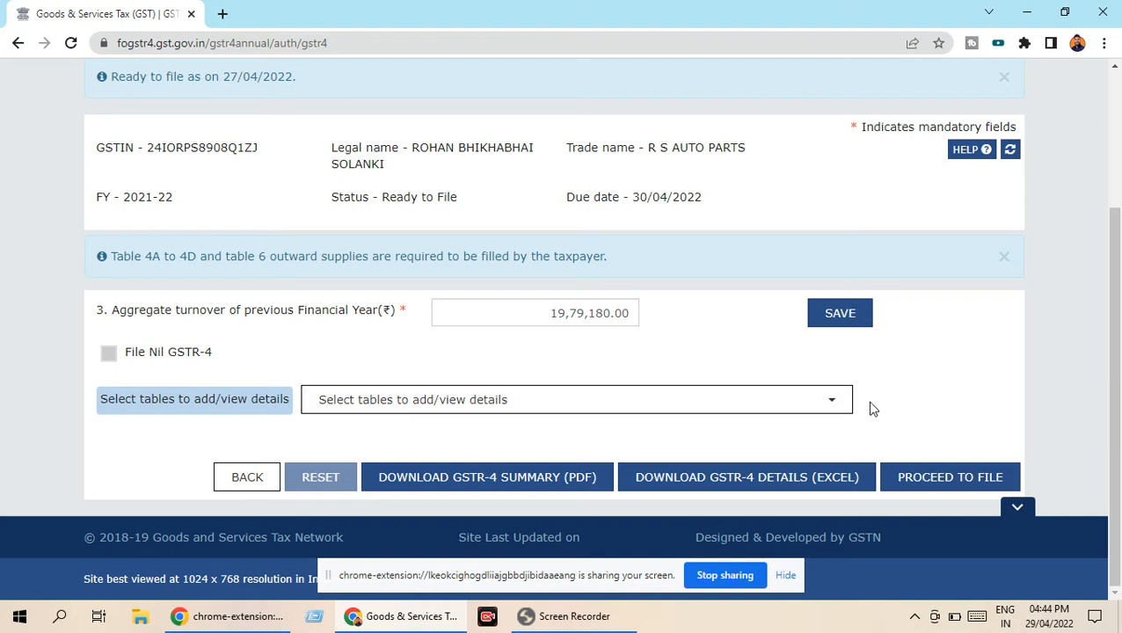
{"action": "left_click", "coordinate": [839, 405]}
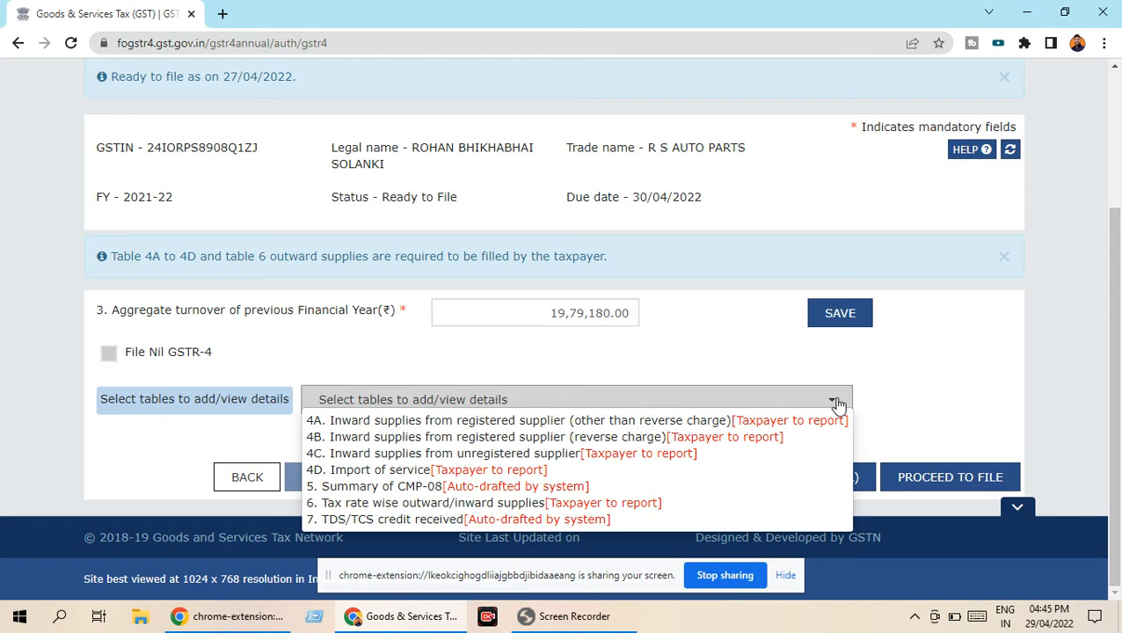
{"action": "left_click", "coordinate": [544, 423]}
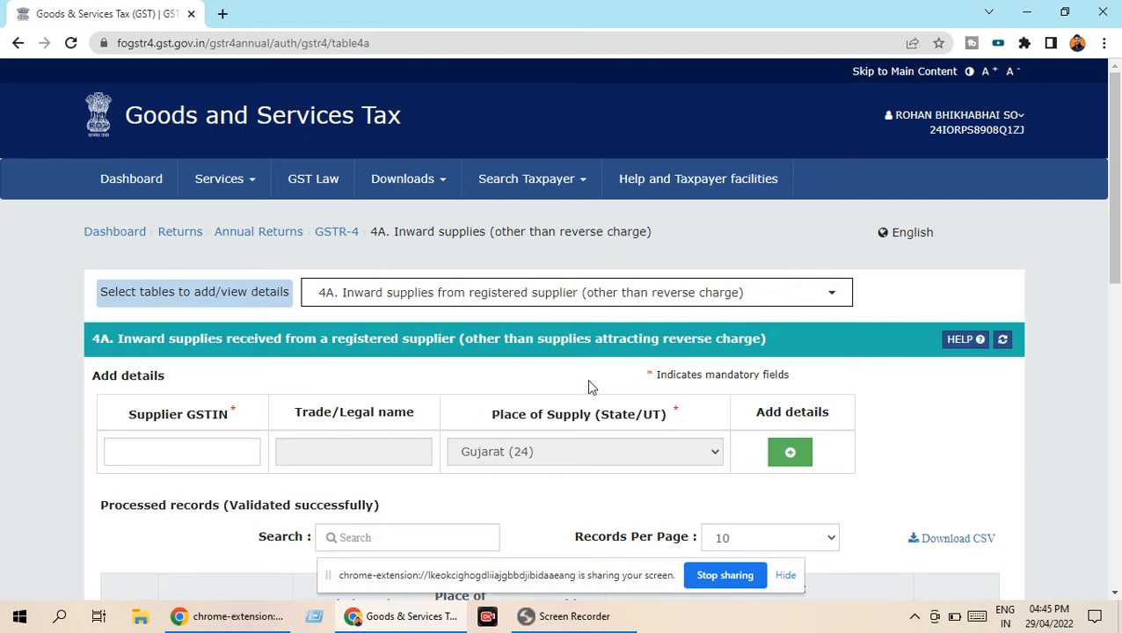
- Open the SURAT DIESELS record from table 4A's processed records for editing
{"action": "scroll", "coordinate": [336, 426], "scroll_direction": "down", "scroll_amount": 1}
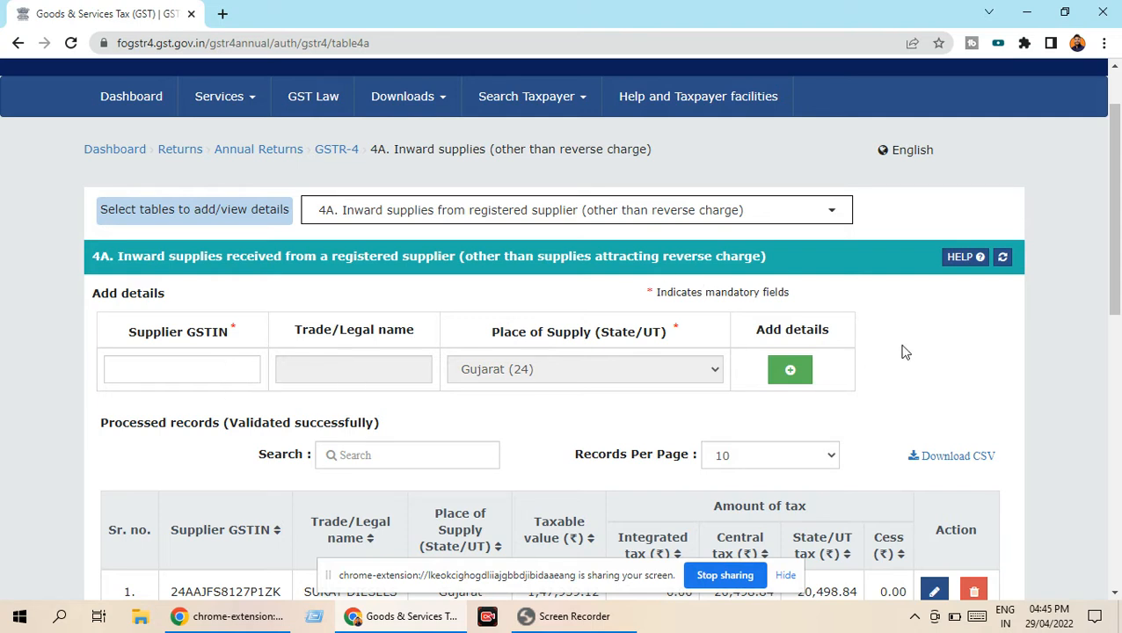
{"action": "scroll", "coordinate": [901, 349], "scroll_direction": "down", "scroll_amount": 1}
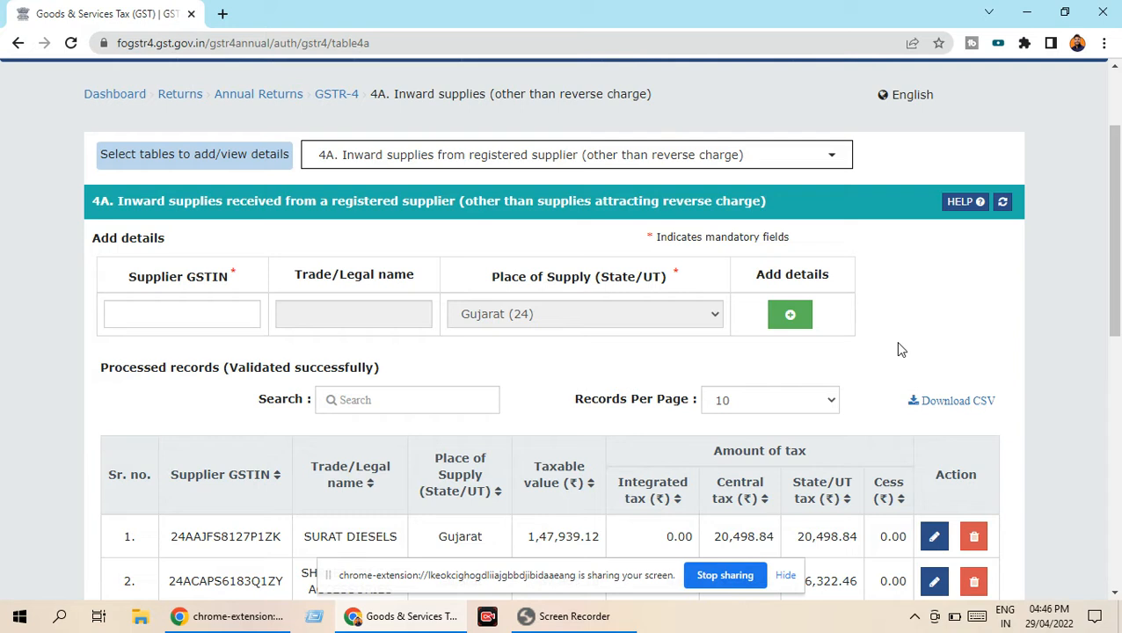
{"action": "scroll", "coordinate": [898, 350], "scroll_direction": "down", "scroll_amount": 1}
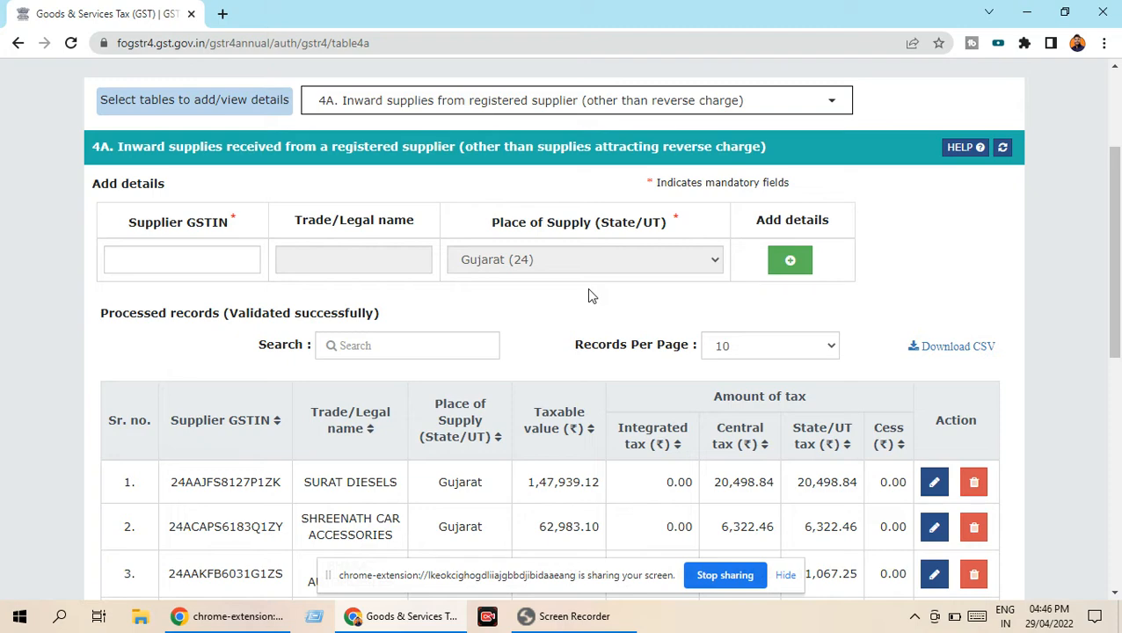
{"action": "scroll", "coordinate": [588, 295], "scroll_direction": "down", "scroll_amount": 3}
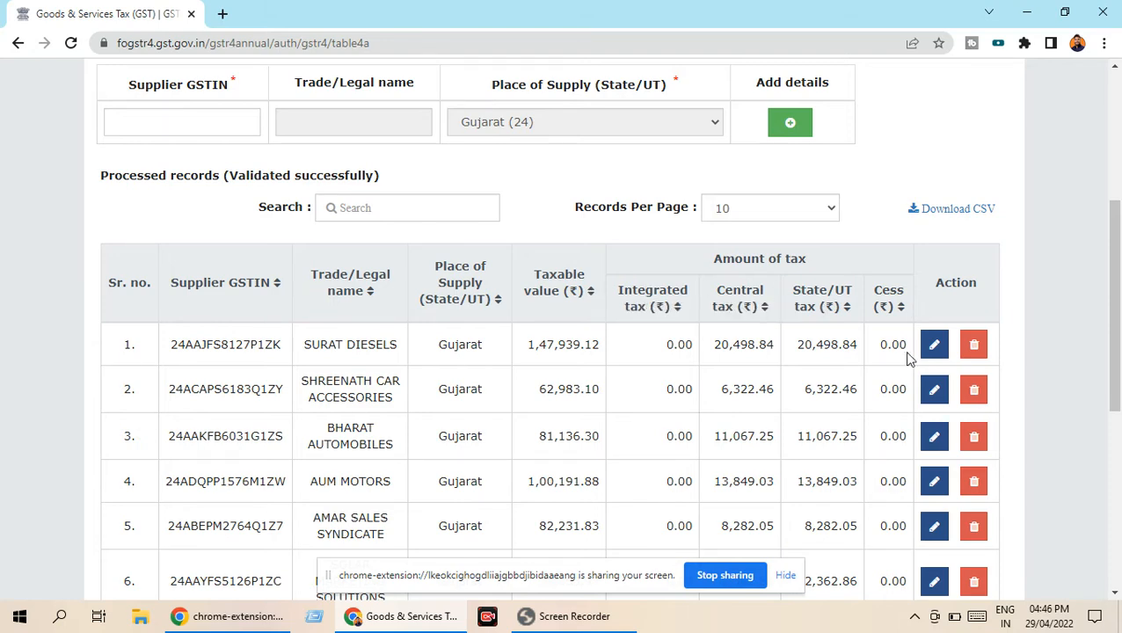
{"action": "left_click", "coordinate": [934, 344]}
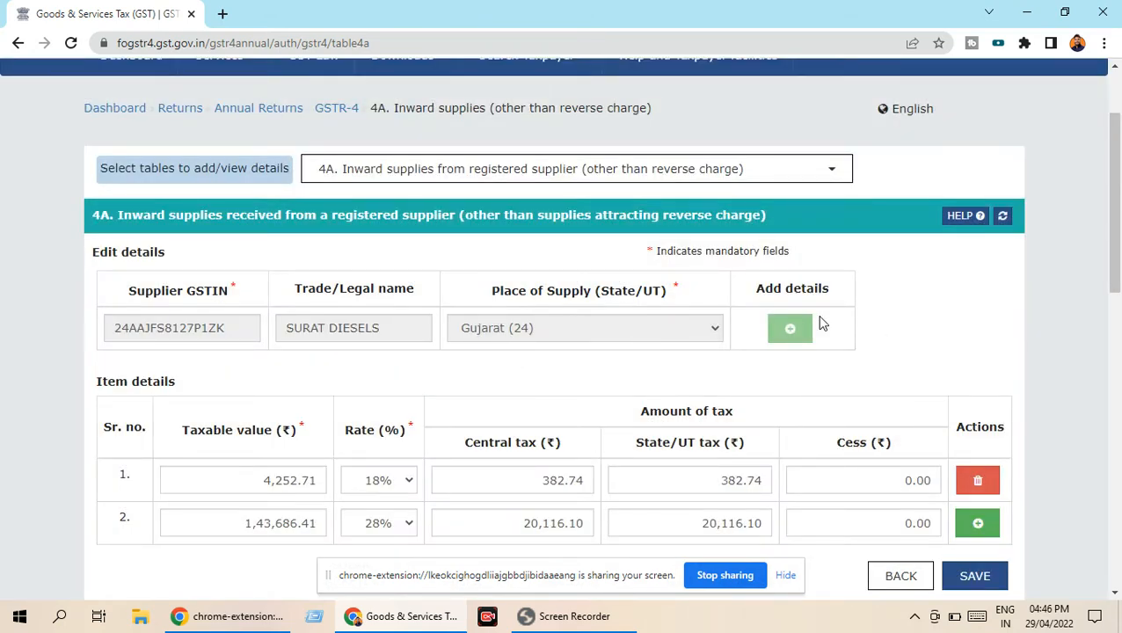
- Examine the SURAT DIESELS record's taxable values, rates and tax amounts, along with the processed supplier records in table 4A
{"action": "scroll", "coordinate": [870, 317], "scroll_direction": "down", "scroll_amount": 2}
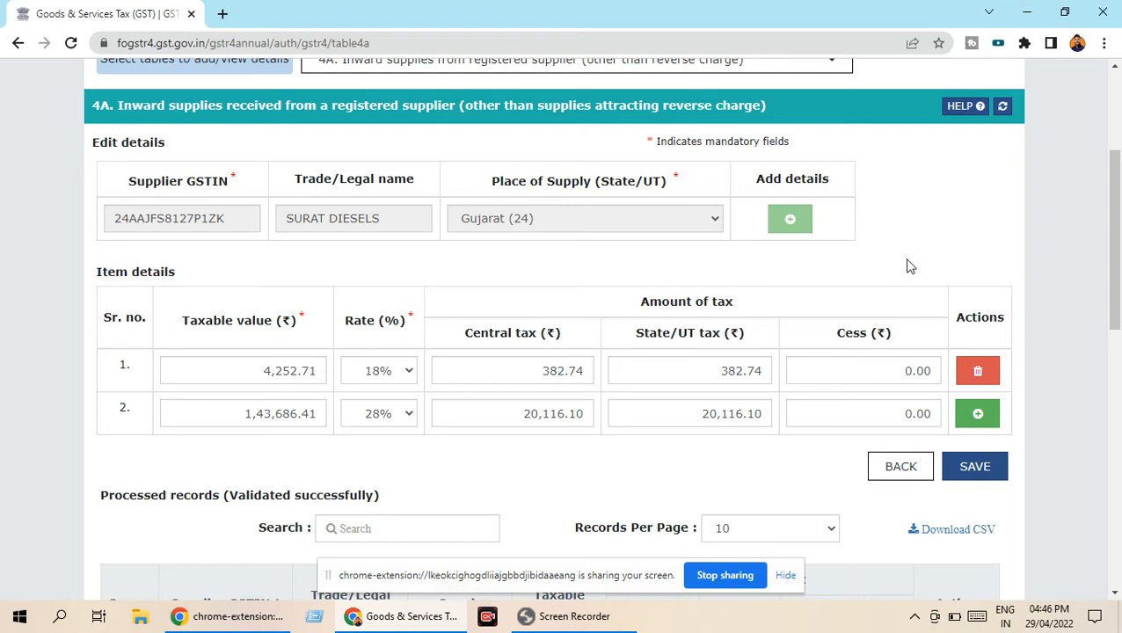
{"action": "scroll", "coordinate": [319, 308], "scroll_direction": "up", "scroll_amount": 1}
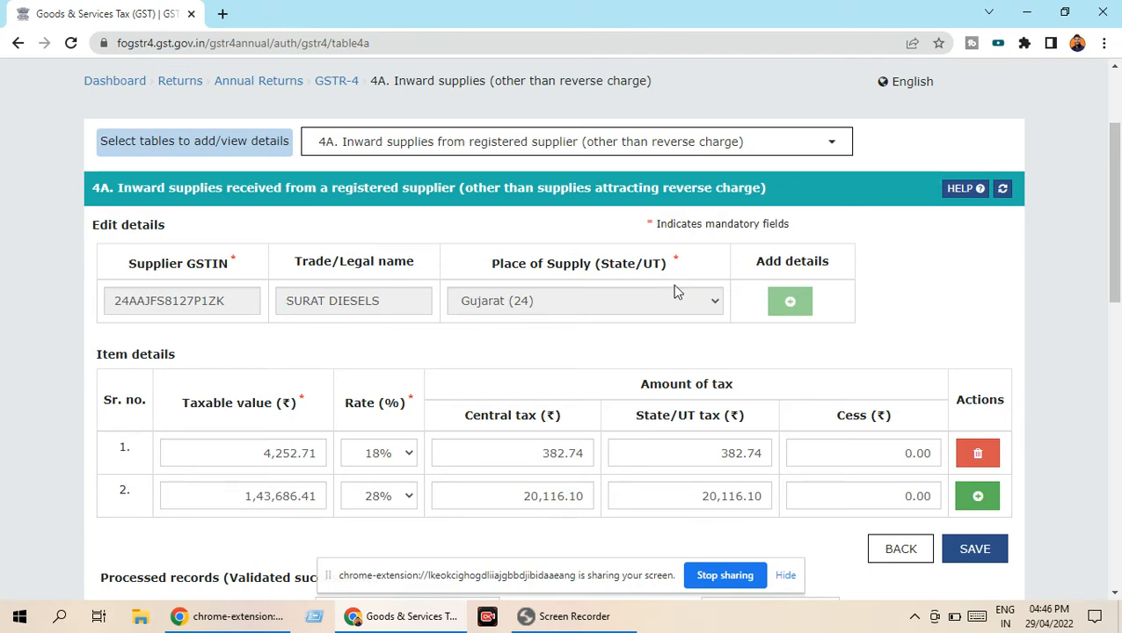
{"action": "scroll", "coordinate": [675, 292], "scroll_direction": "down", "scroll_amount": 1}
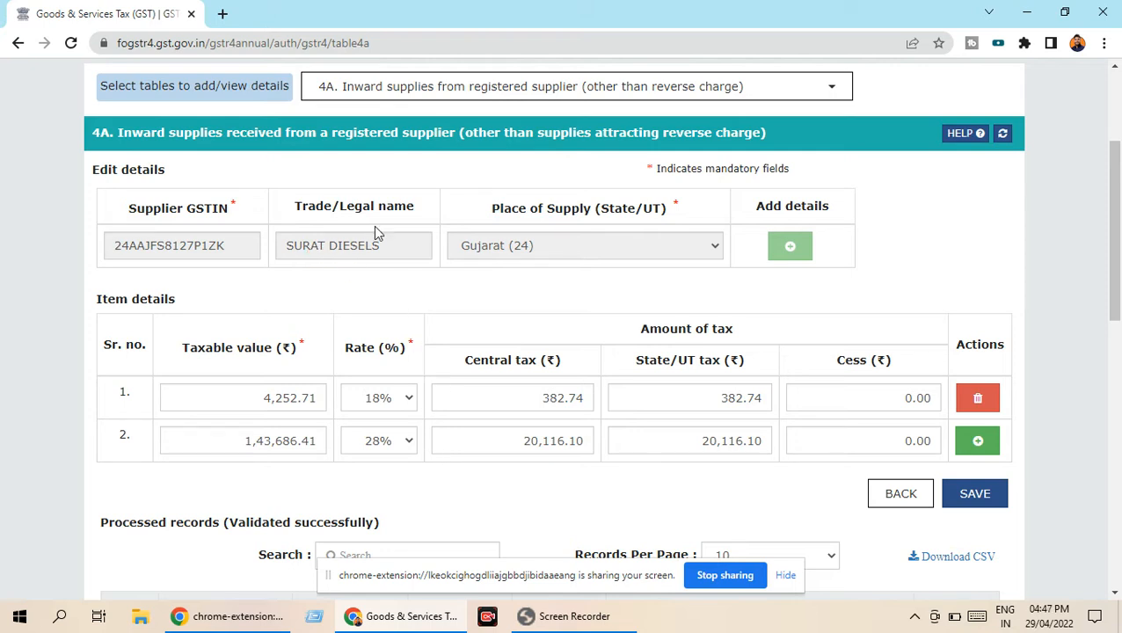
{"action": "scroll", "coordinate": [422, 329], "scroll_direction": "down", "scroll_amount": 1}
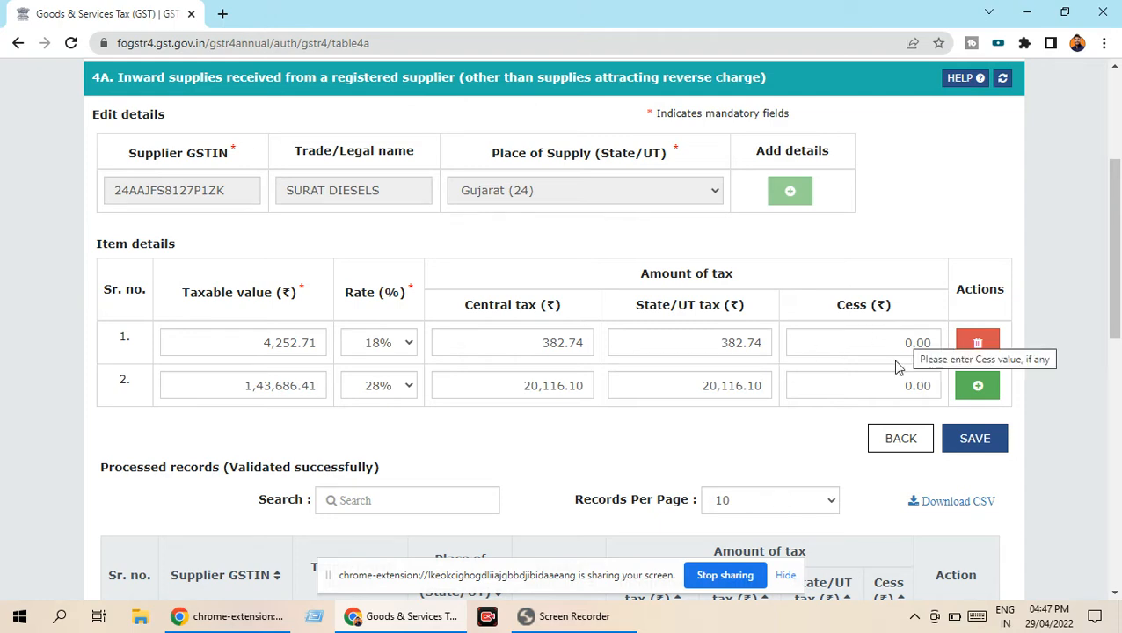
{"action": "scroll", "coordinate": [636, 413], "scroll_direction": "down", "scroll_amount": 2}
{"action": "scroll", "coordinate": [636, 413], "scroll_direction": "down", "scroll_amount": 2}
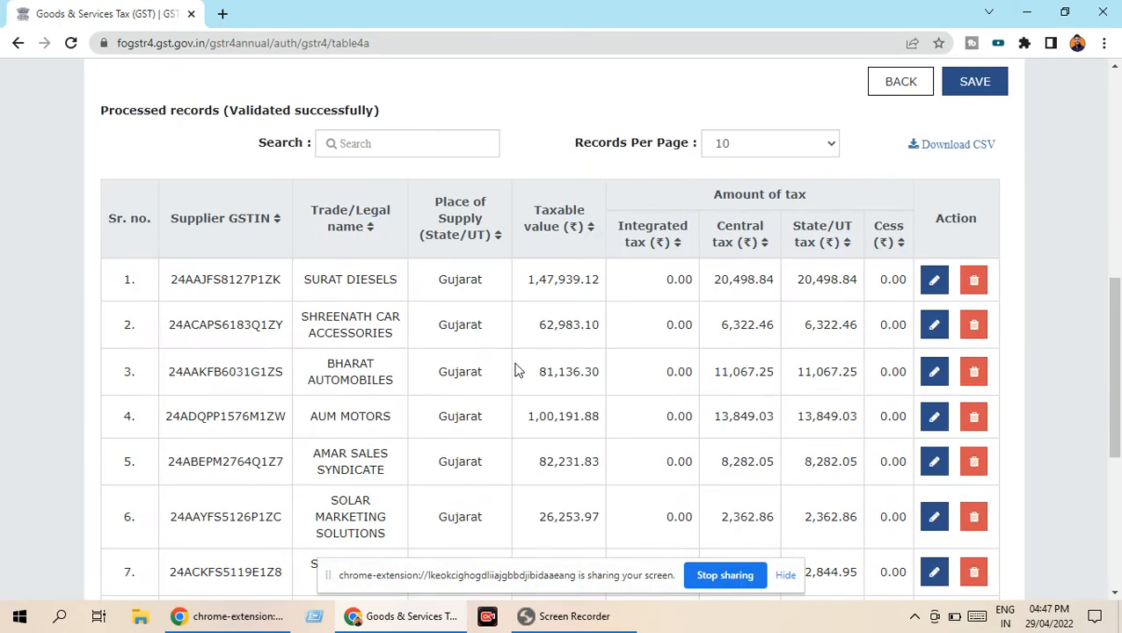
{"action": "scroll", "coordinate": [602, 425], "scroll_direction": "up", "scroll_amount": 2}
{"action": "scroll", "coordinate": [590, 393], "scroll_direction": "up", "scroll_amount": 1}
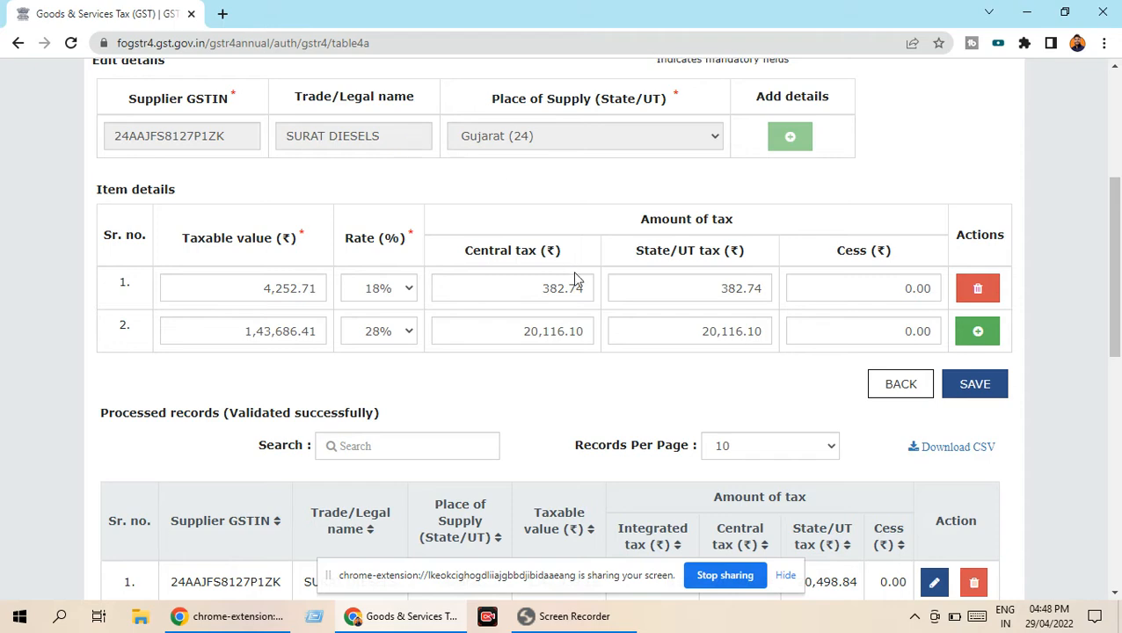
{"action": "scroll", "coordinate": [639, 251], "scroll_direction": "up", "scroll_amount": 2}
{"action": "scroll", "coordinate": [639, 251], "scroll_direction": "up", "scroll_amount": 1}
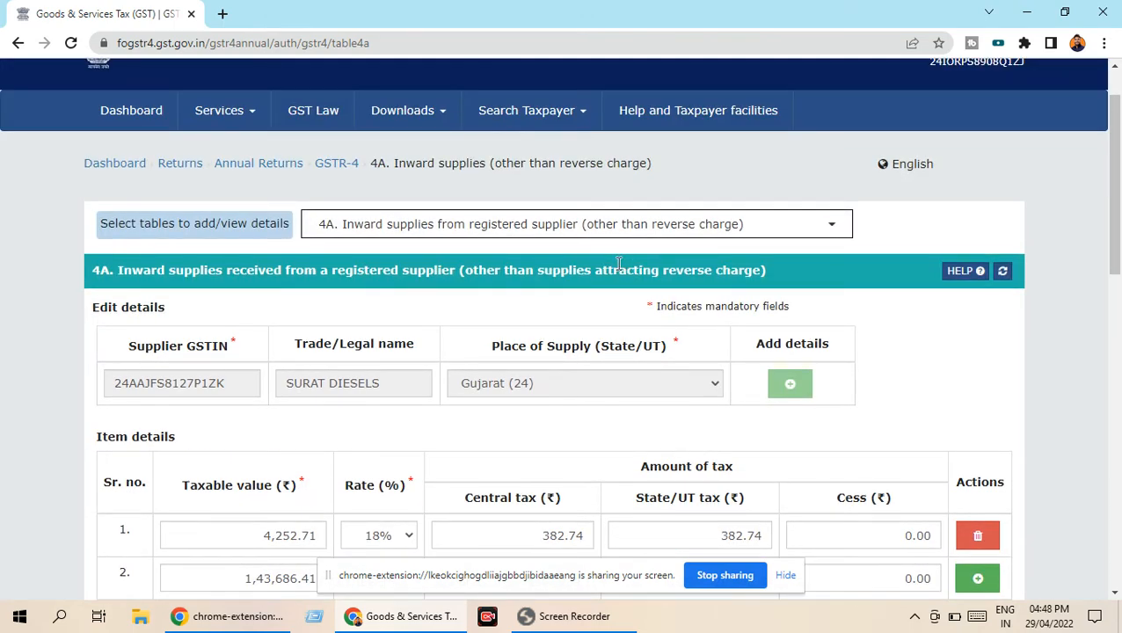
{"action": "scroll", "coordinate": [866, 319], "scroll_direction": "down", "scroll_amount": 2}
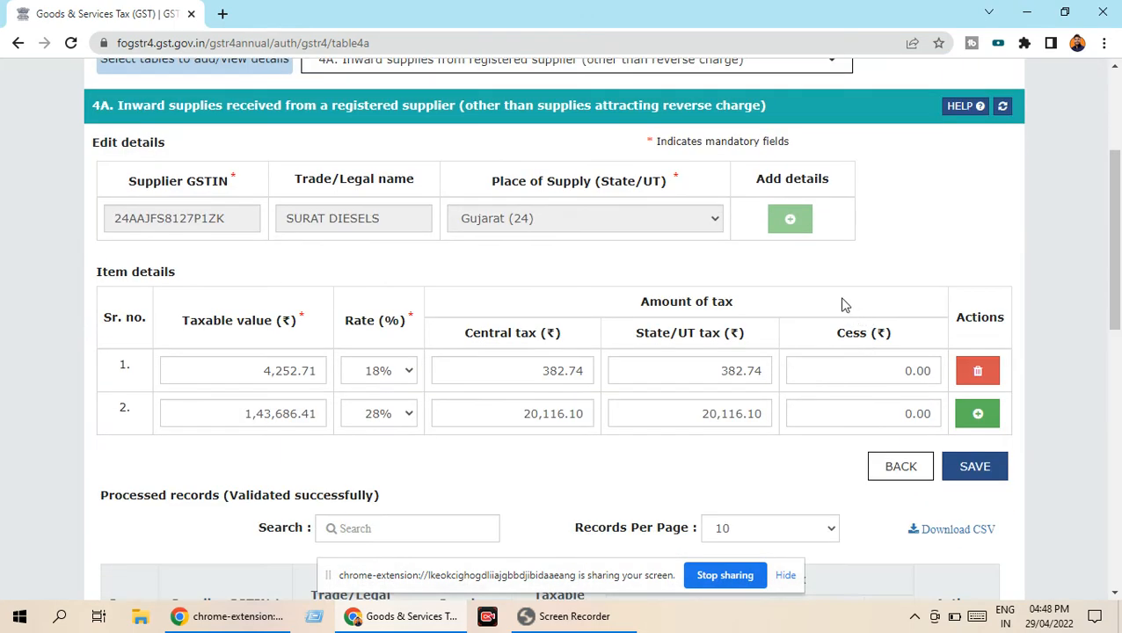
{"action": "scroll", "coordinate": [842, 304], "scroll_direction": "down", "scroll_amount": 1}
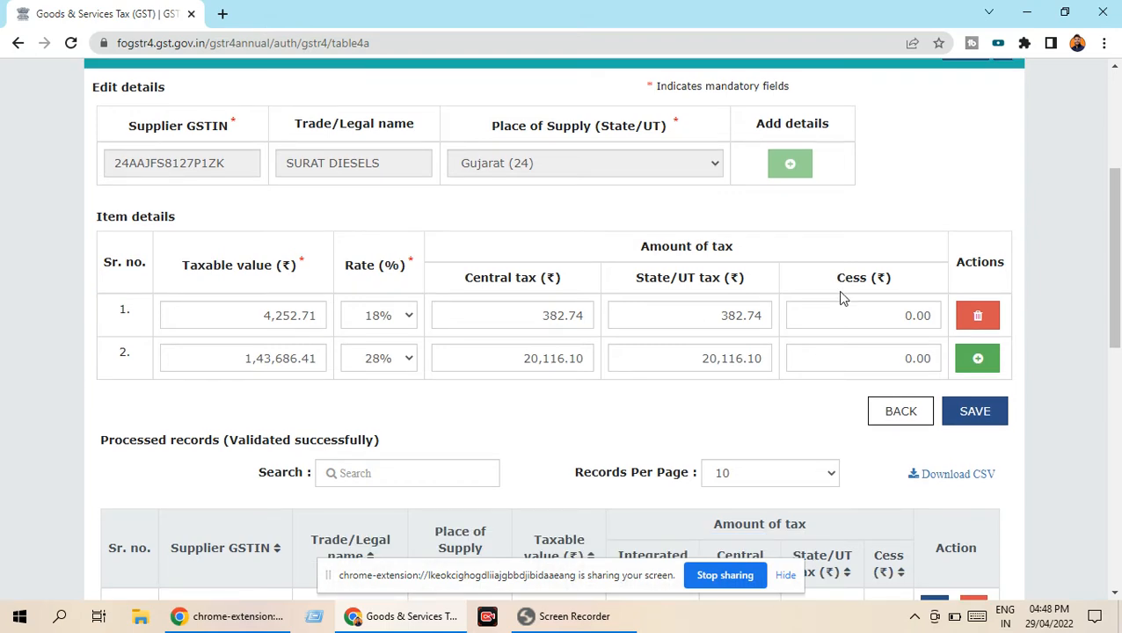
{"action": "scroll", "coordinate": [766, 263], "scroll_direction": "down", "scroll_amount": 4}
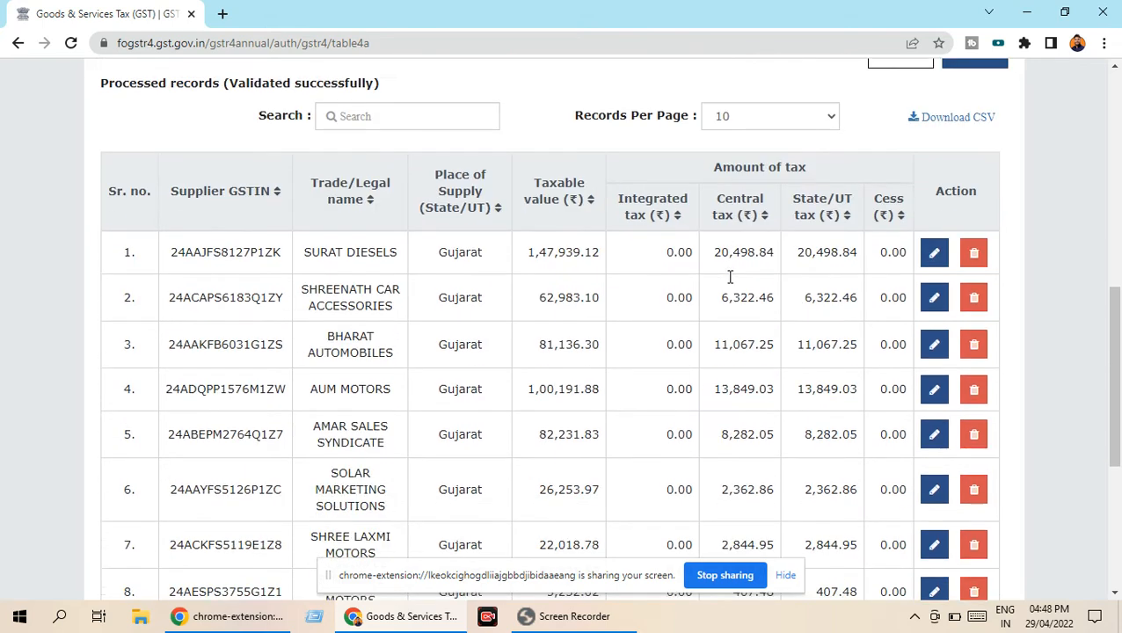
{"action": "scroll", "coordinate": [730, 277], "scroll_direction": "down", "scroll_amount": 1}
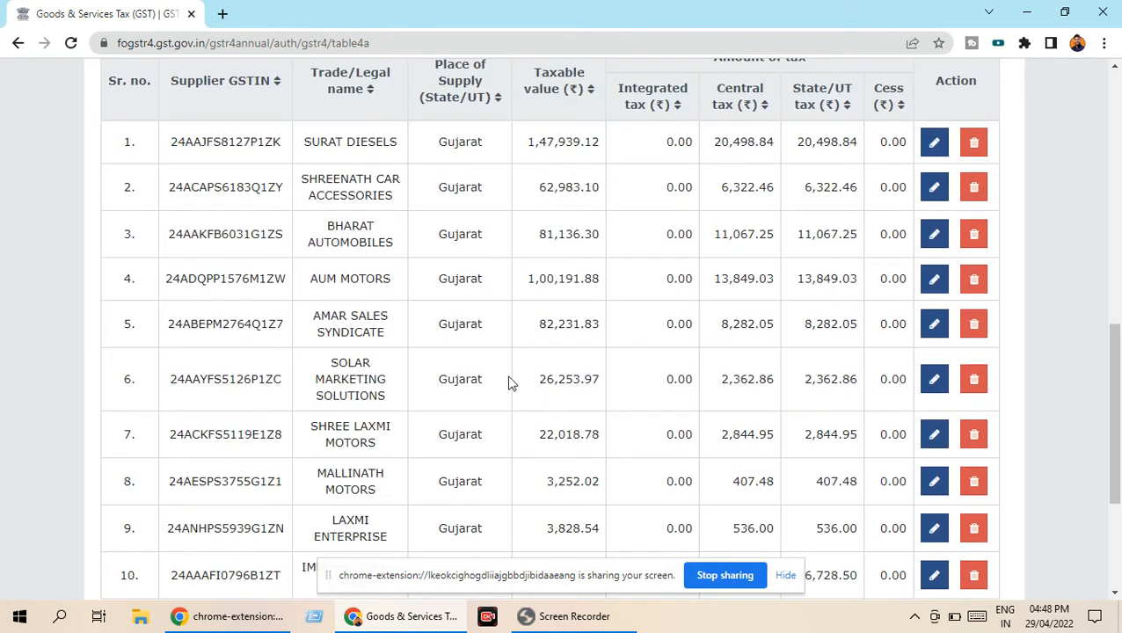
{"action": "scroll", "coordinate": [453, 370], "scroll_direction": "down", "scroll_amount": 3}
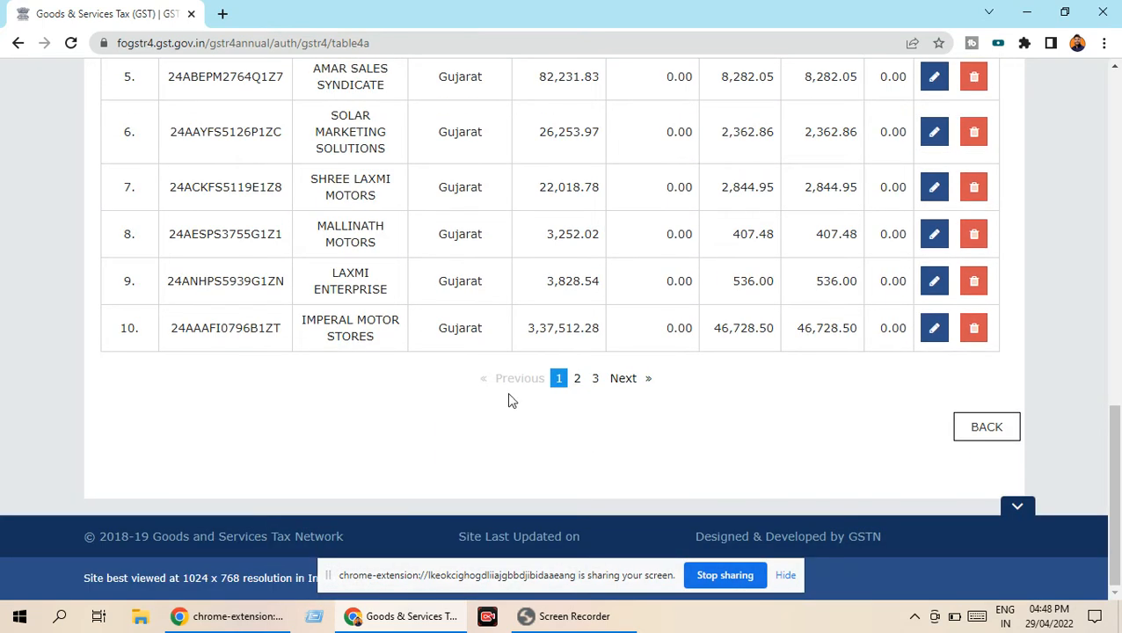
- Switch to table 4B, Inward supplies from registered supplier (reverse charge), and review its processed records
{"action": "scroll", "coordinate": [497, 403], "scroll_direction": "up", "scroll_amount": 7}
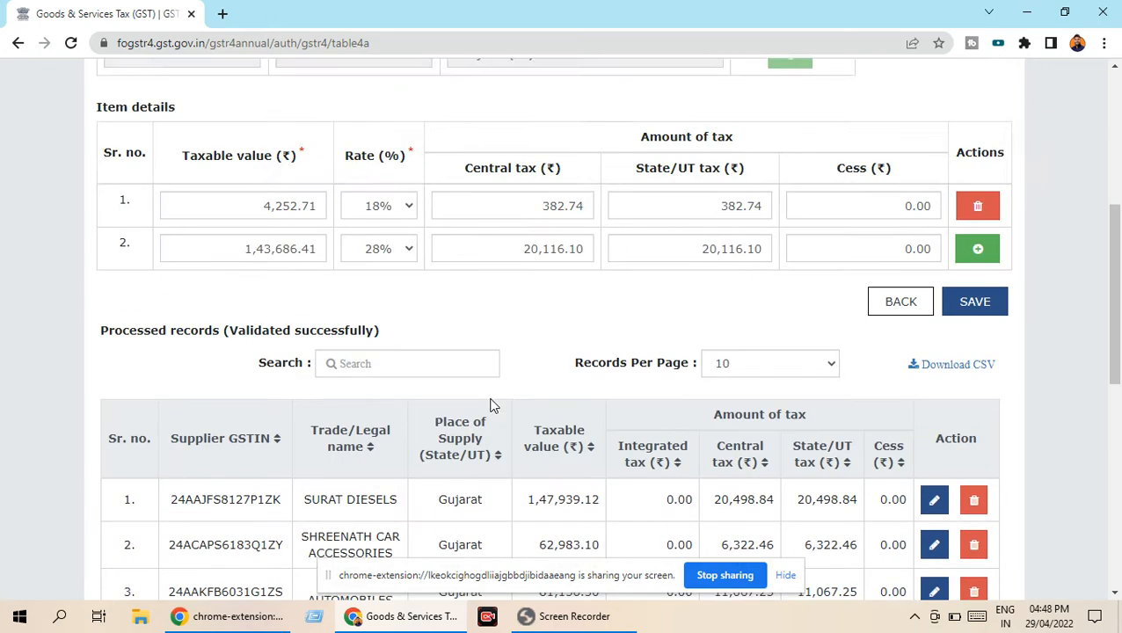
{"action": "scroll", "coordinate": [490, 405], "scroll_direction": "up", "scroll_amount": 5}
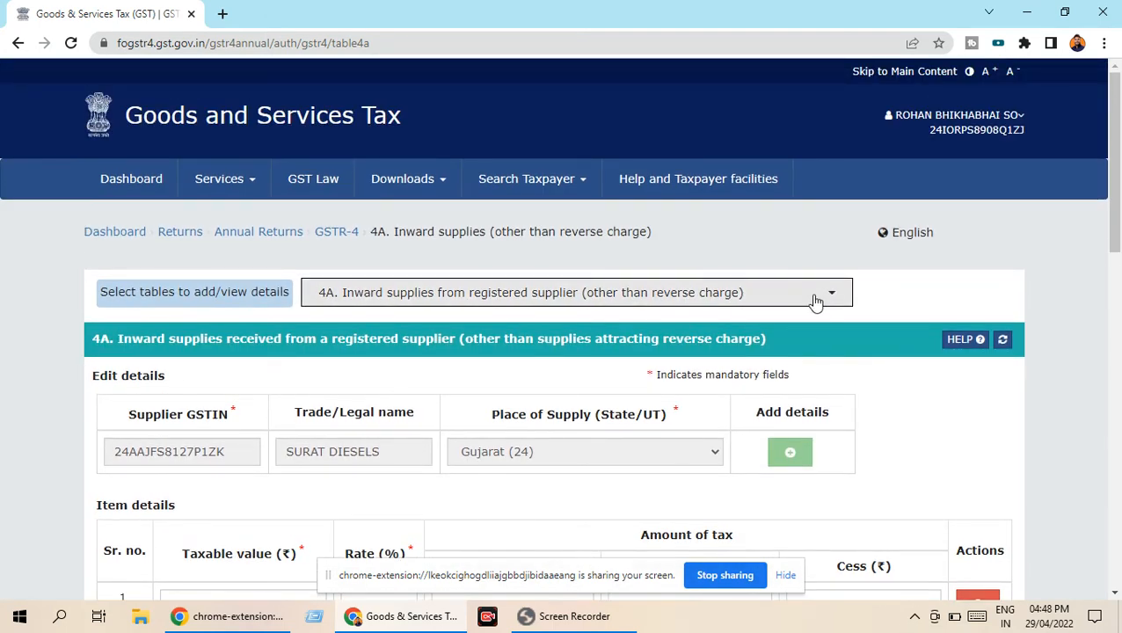
{"action": "left_click", "coordinate": [832, 294]}
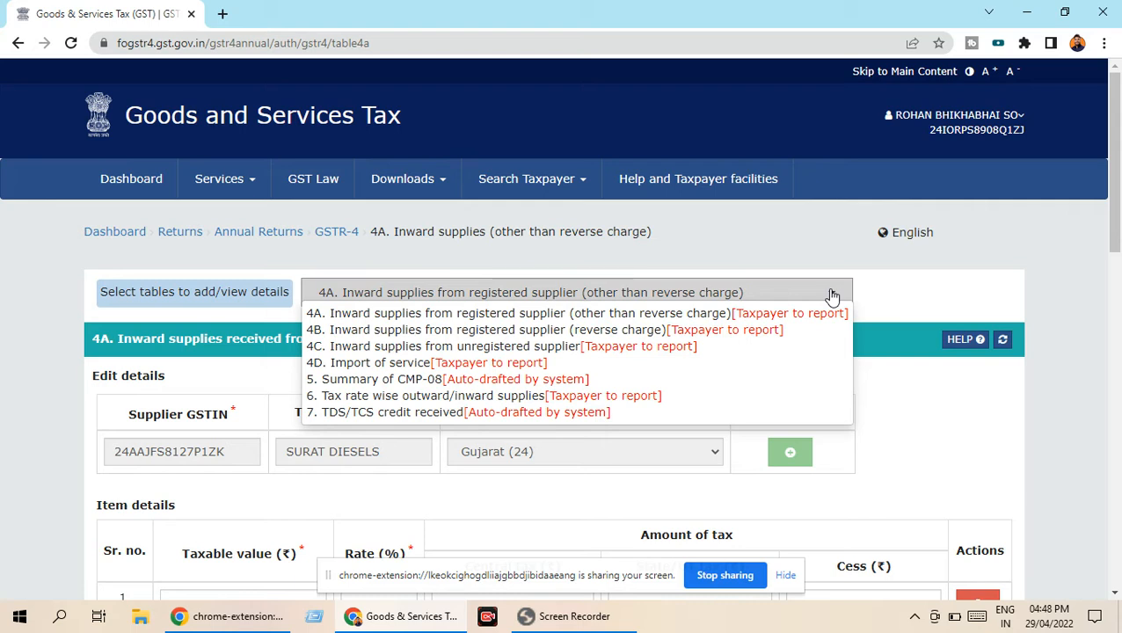
{"action": "left_click", "coordinate": [501, 330]}
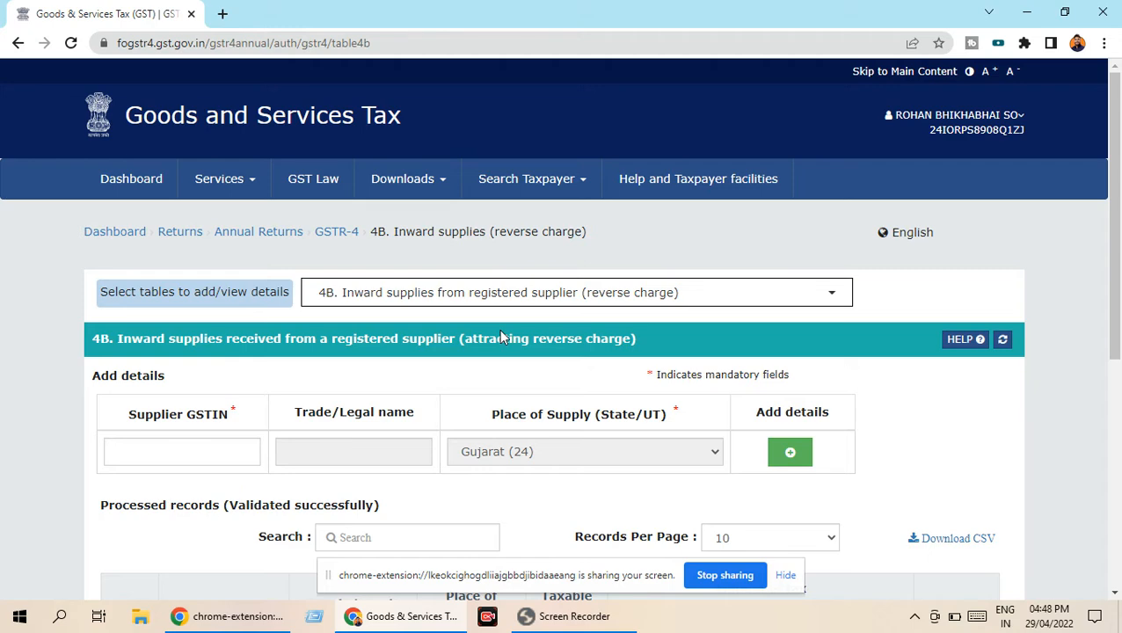
{"action": "scroll", "coordinate": [572, 325], "scroll_direction": "down", "scroll_amount": 3}
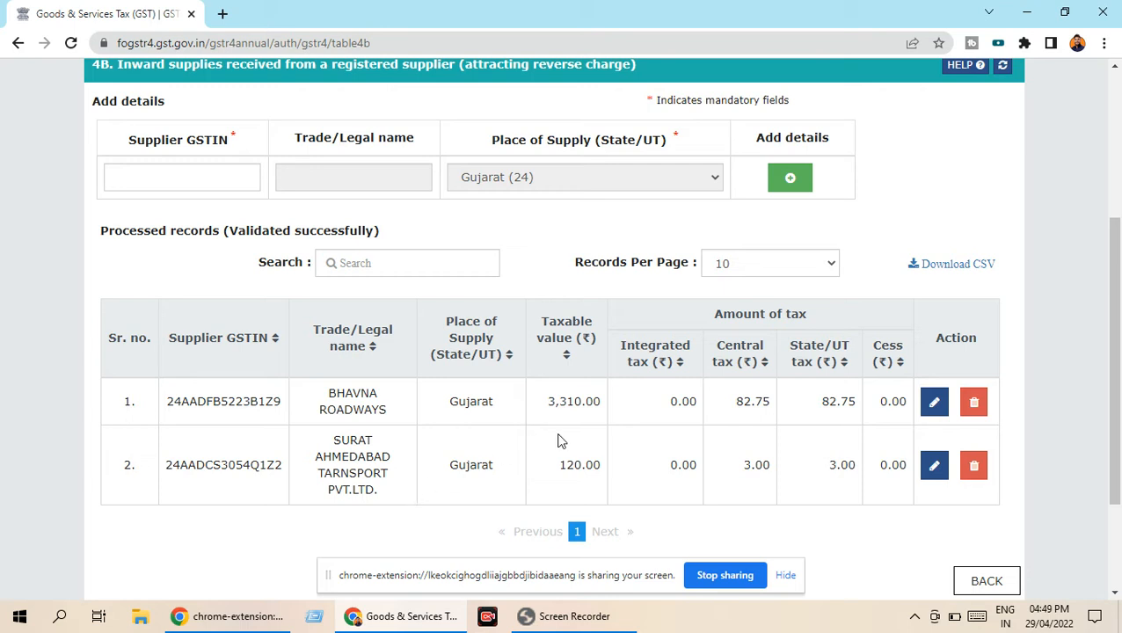
{"action": "scroll", "coordinate": [762, 422], "scroll_direction": "up", "scroll_amount": 1}
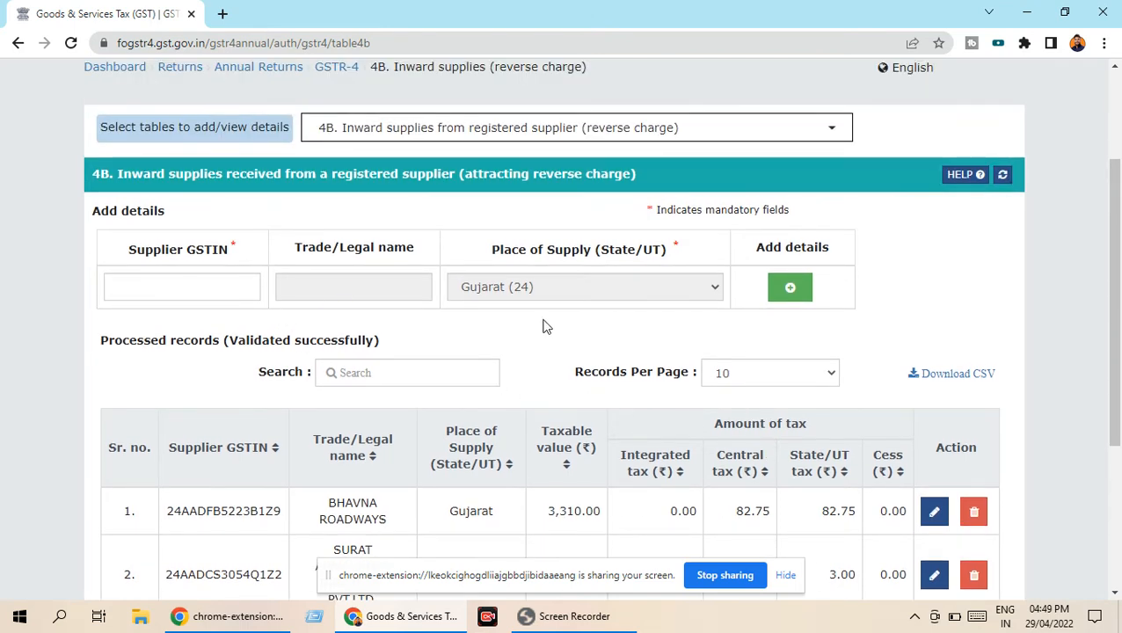
- Open table 4C, Inward supplies from unregistered supplier, followed by table 4D, Import of service
{"action": "scroll", "coordinate": [543, 328], "scroll_direction": "up", "scroll_amount": 1}
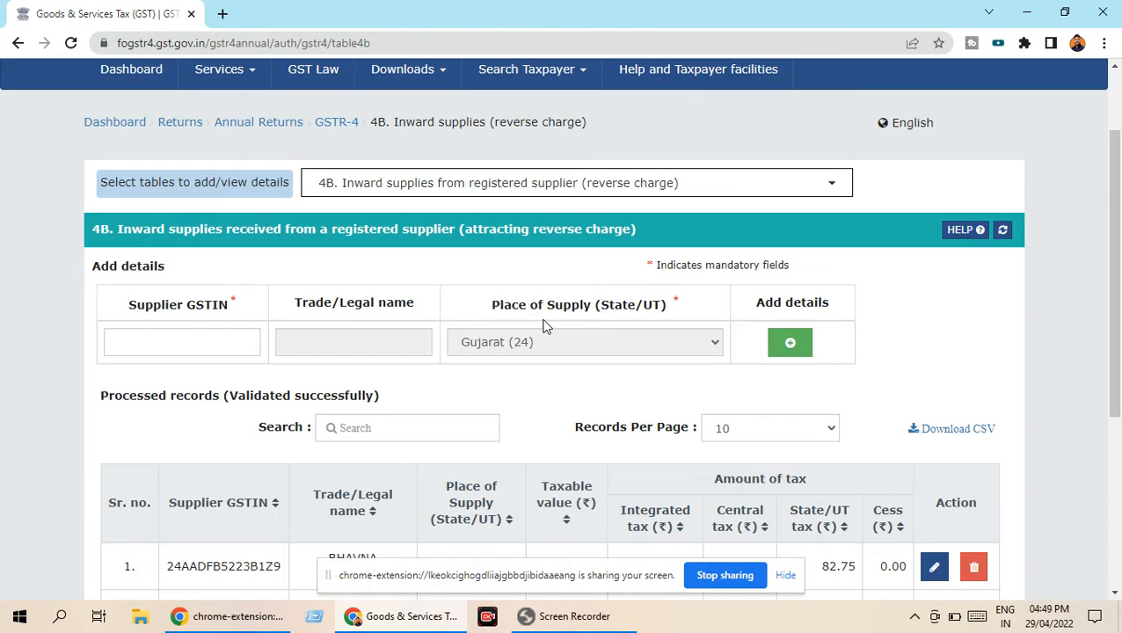
{"action": "left_click", "coordinate": [835, 184]}
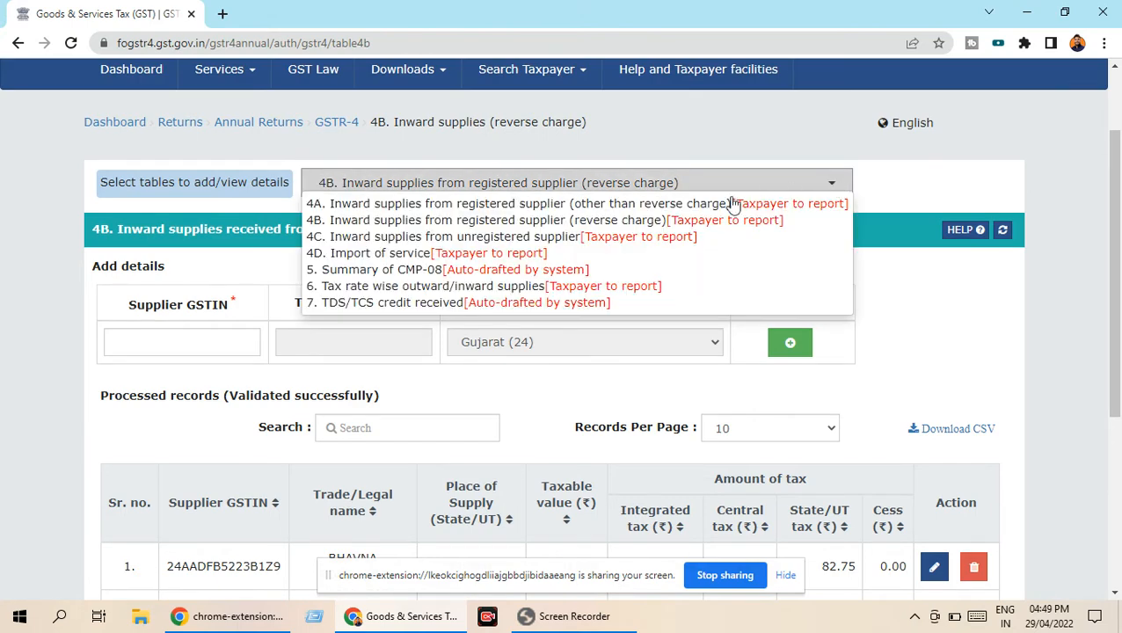
{"action": "left_click", "coordinate": [555, 244]}
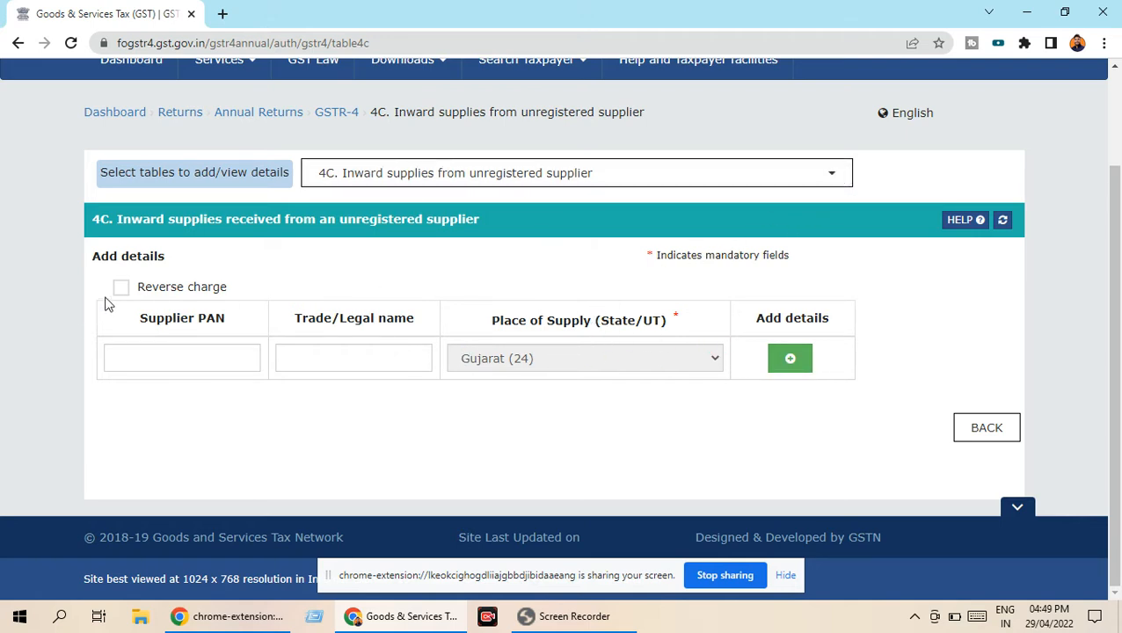
{"action": "left_click", "coordinate": [809, 173]}
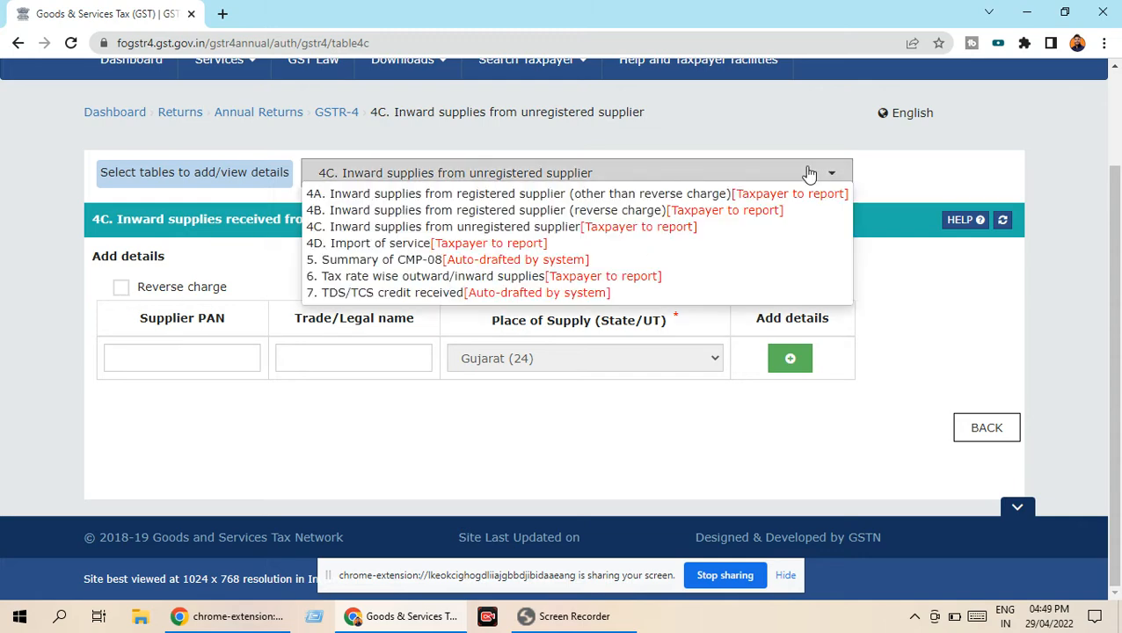
{"action": "left_click", "coordinate": [489, 244]}
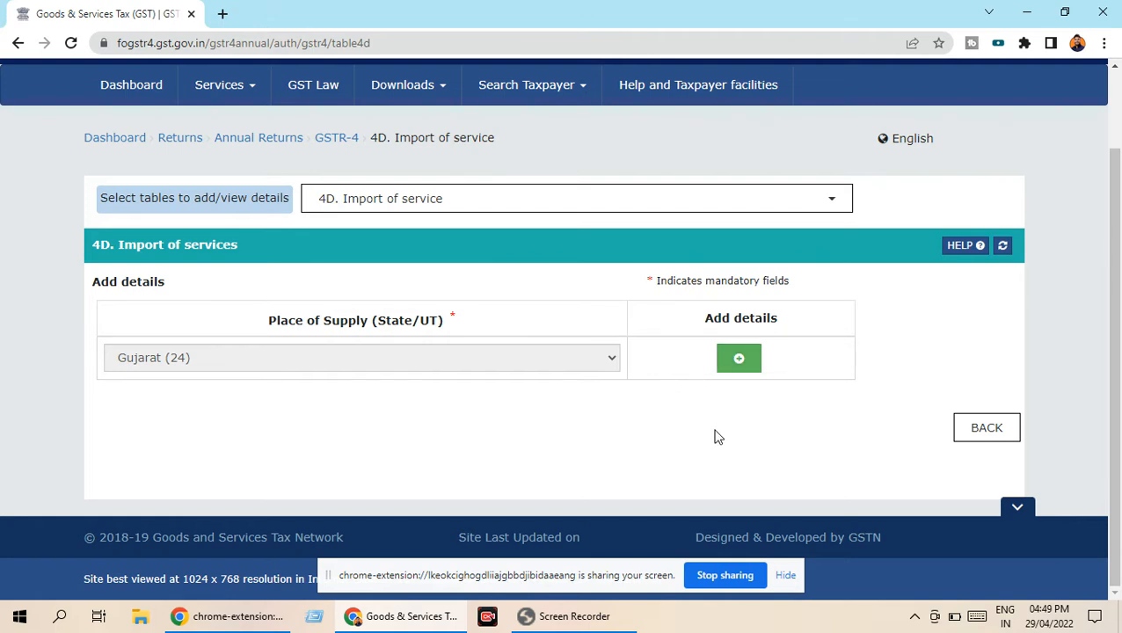
- Open table 5, Summary of CMP-08, and review its outward supplies, reverse-charge inward supplies, tax paid and interest rows
{"action": "left_click", "coordinate": [802, 208]}
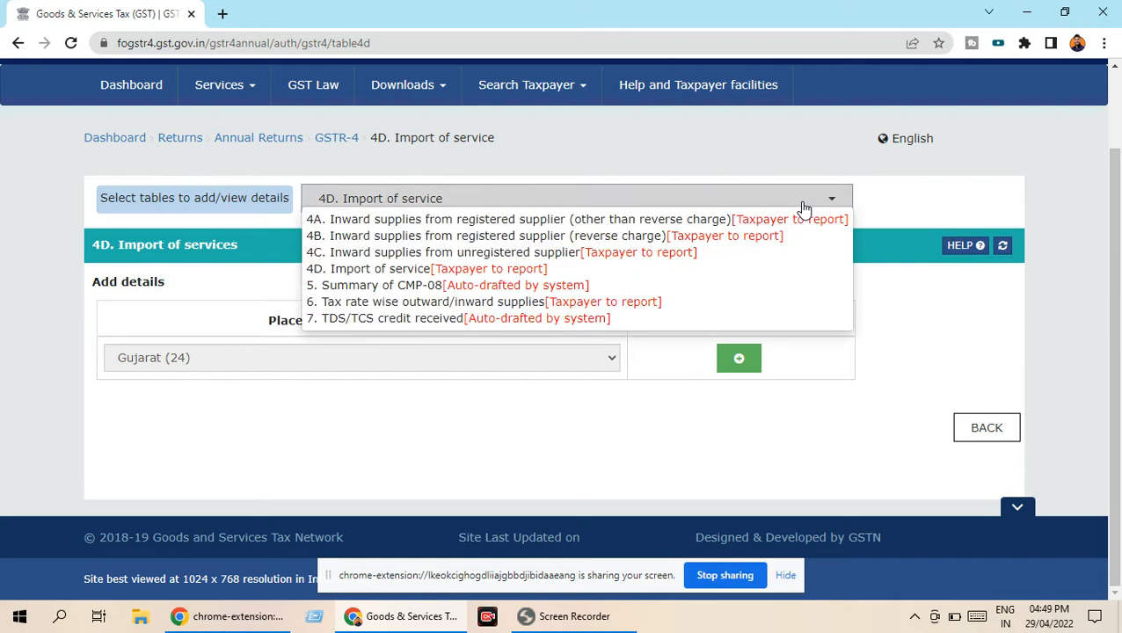
{"action": "left_click", "coordinate": [504, 286]}
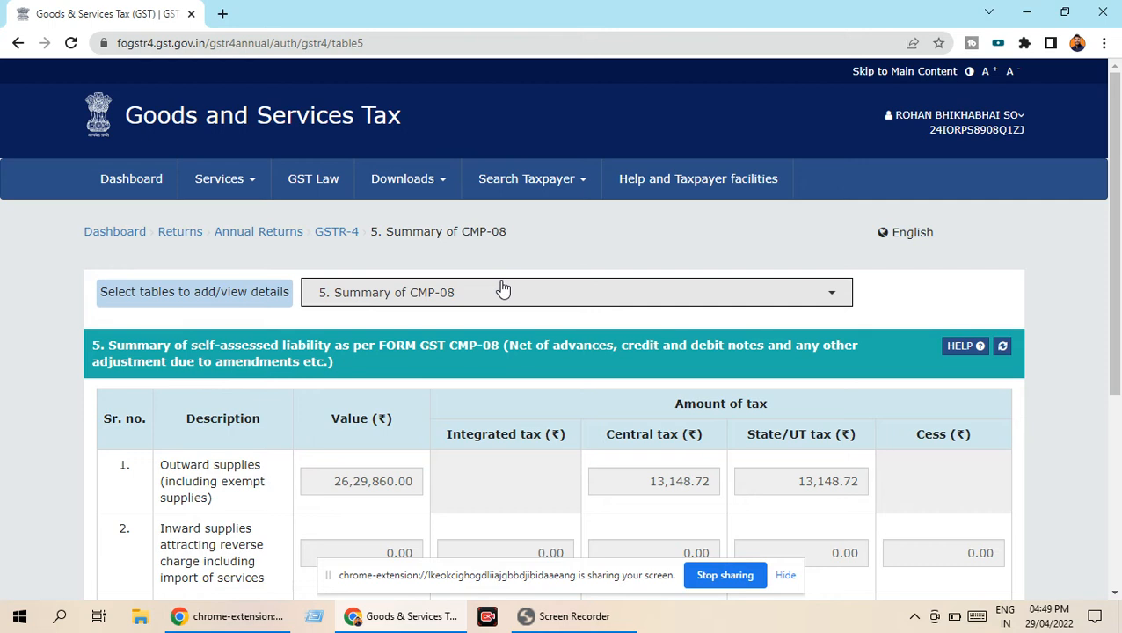
{"action": "scroll", "coordinate": [519, 316], "scroll_direction": "down", "scroll_amount": 1}
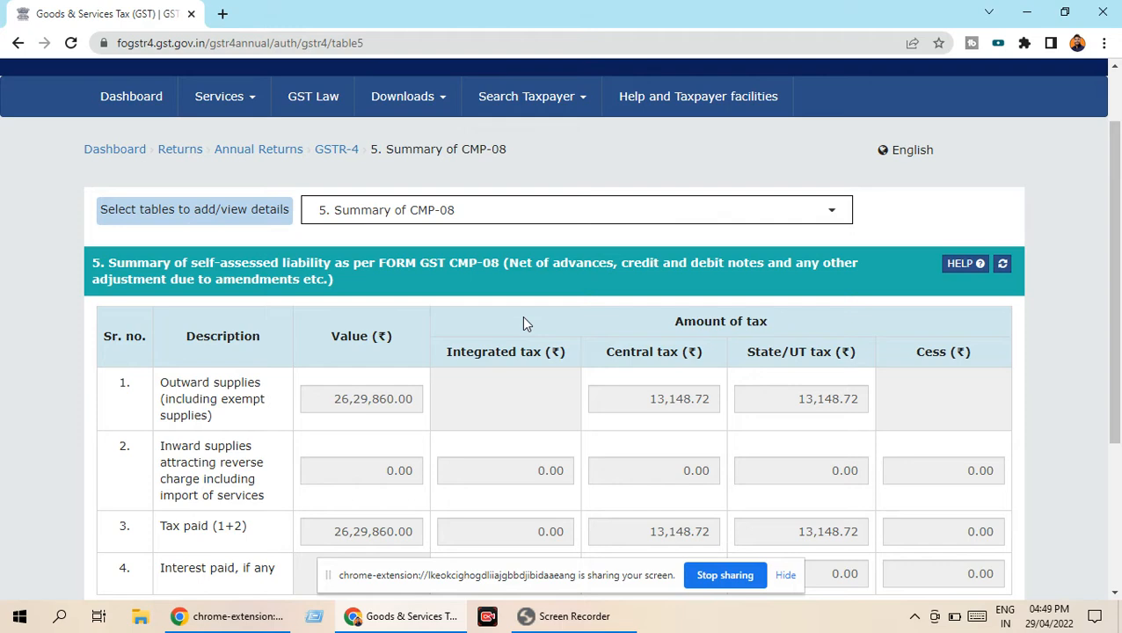
{"action": "scroll", "coordinate": [523, 321], "scroll_direction": "down", "scroll_amount": 2}
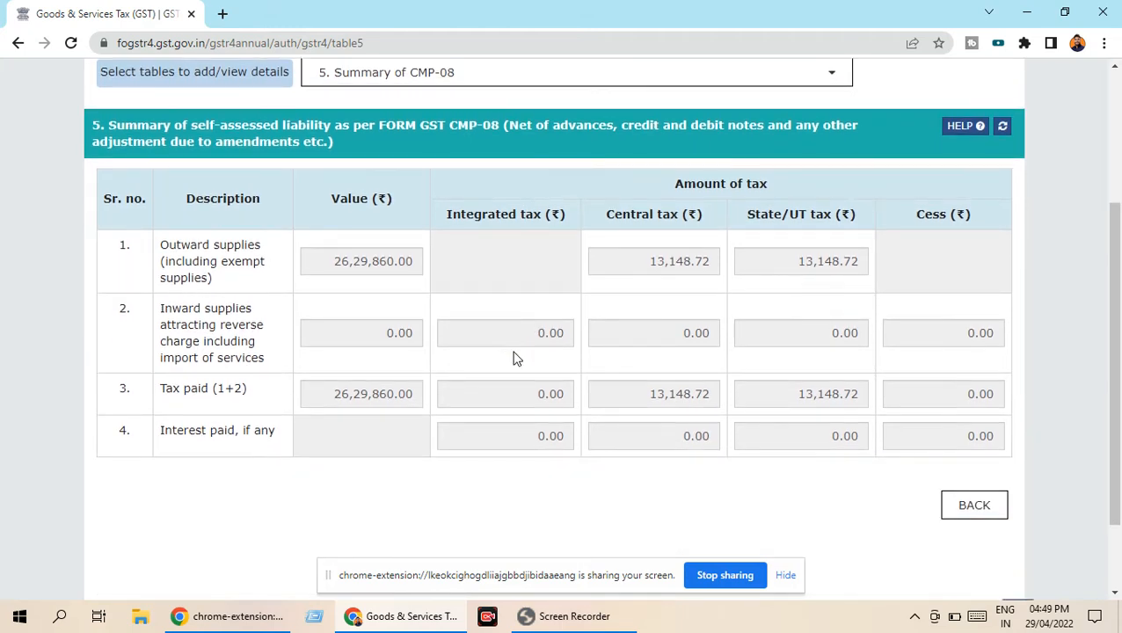
{"action": "scroll", "coordinate": [518, 361], "scroll_direction": "up", "scroll_amount": 2}
{"action": "scroll", "coordinate": [518, 367], "scroll_direction": "up", "scroll_amount": 1}
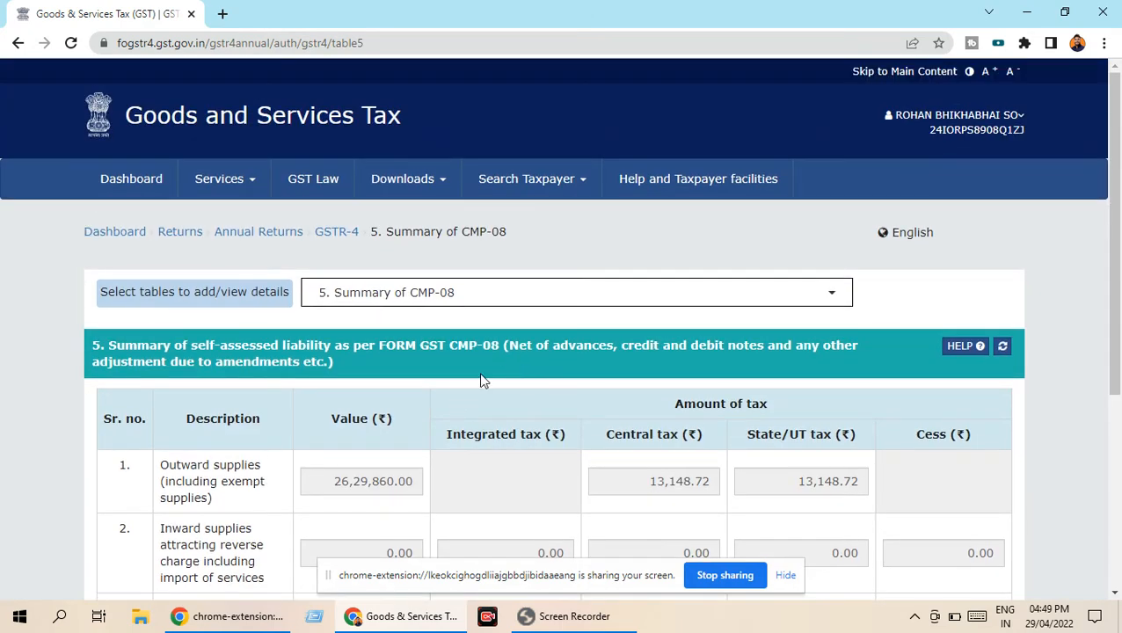
{"action": "scroll", "coordinate": [527, 387], "scroll_direction": "down", "scroll_amount": 2}
{"action": "scroll", "coordinate": [620, 367], "scroll_direction": "down", "scroll_amount": 1}
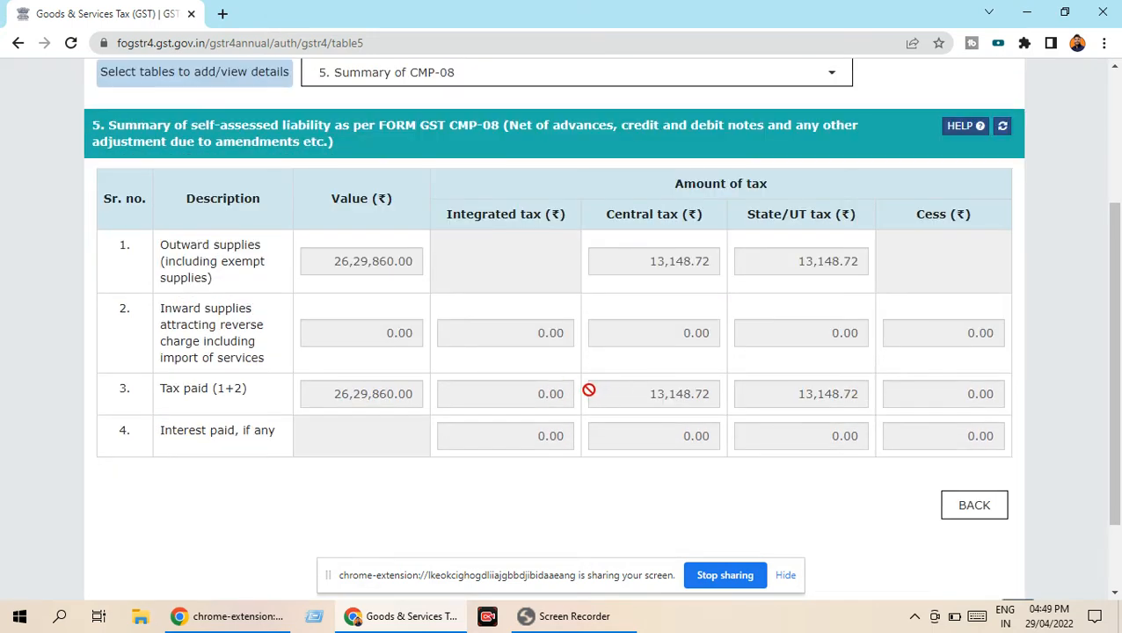
{"action": "scroll", "coordinate": [589, 390], "scroll_direction": "up", "scroll_amount": 2}
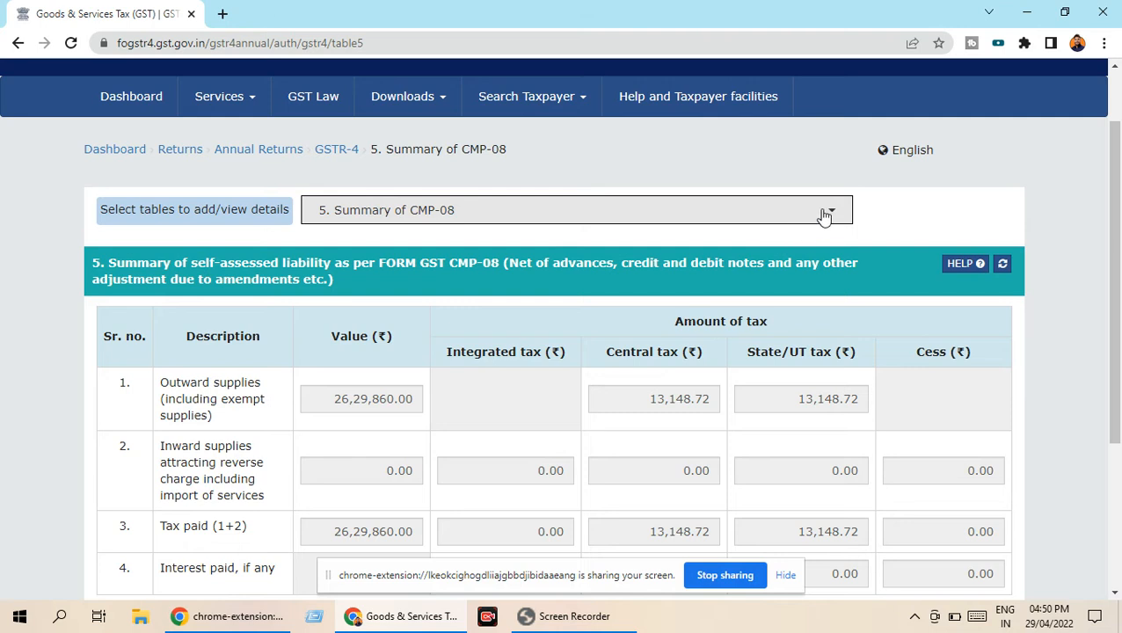
- Open table 6, Tax rate wise outward/inward supplies, and check the outward supply values for each tax rate
{"action": "left_click", "coordinate": [828, 215]}
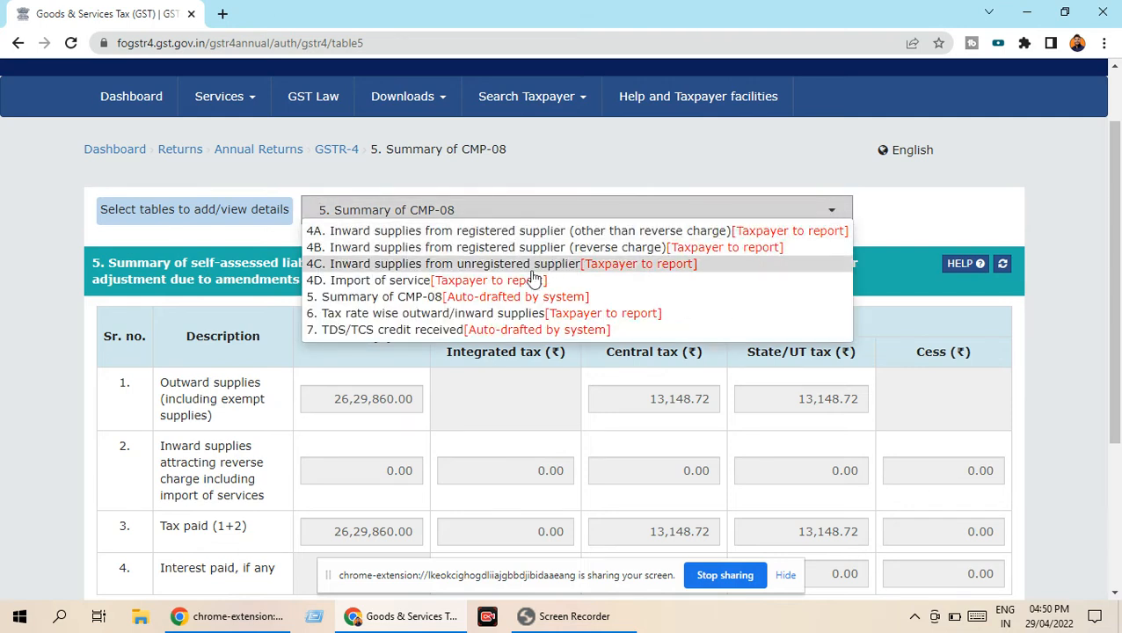
{"action": "left_click", "coordinate": [540, 314]}
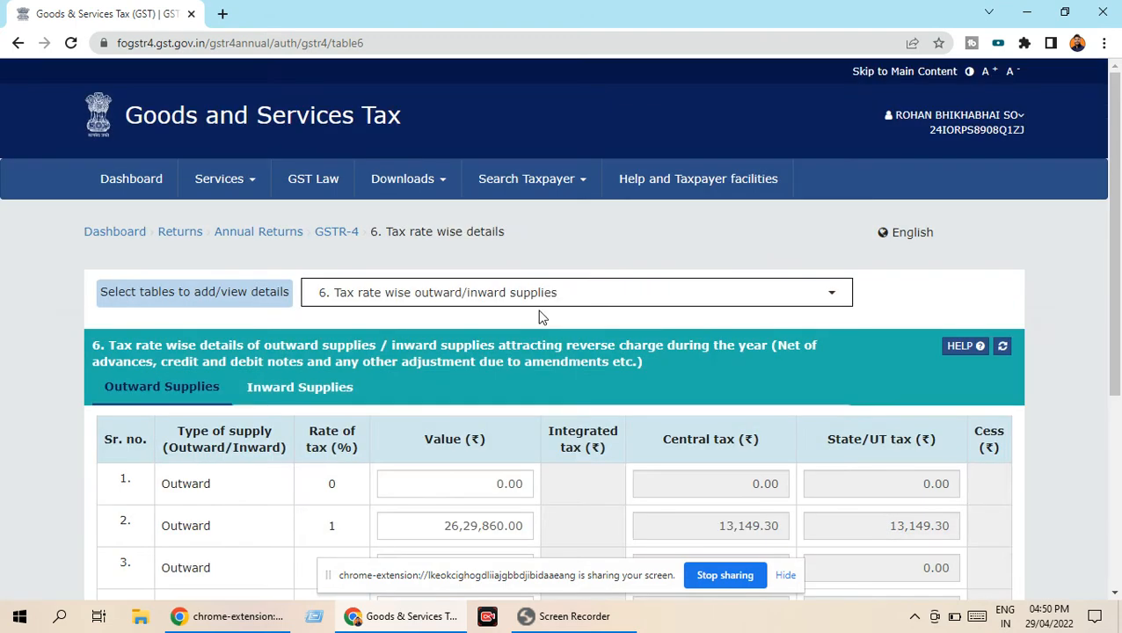
{"action": "scroll", "coordinate": [554, 325], "scroll_direction": "down", "scroll_amount": 3}
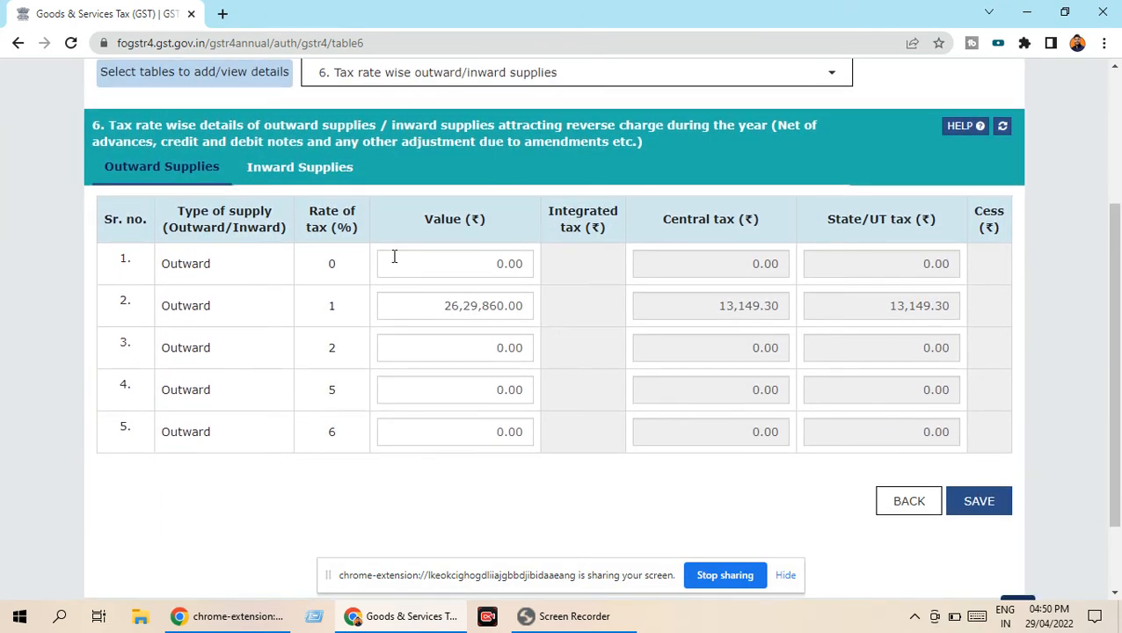
- Check the inward supplies of table 6 and return to its outward supplies to look them over again
{"action": "left_click", "coordinate": [301, 166]}
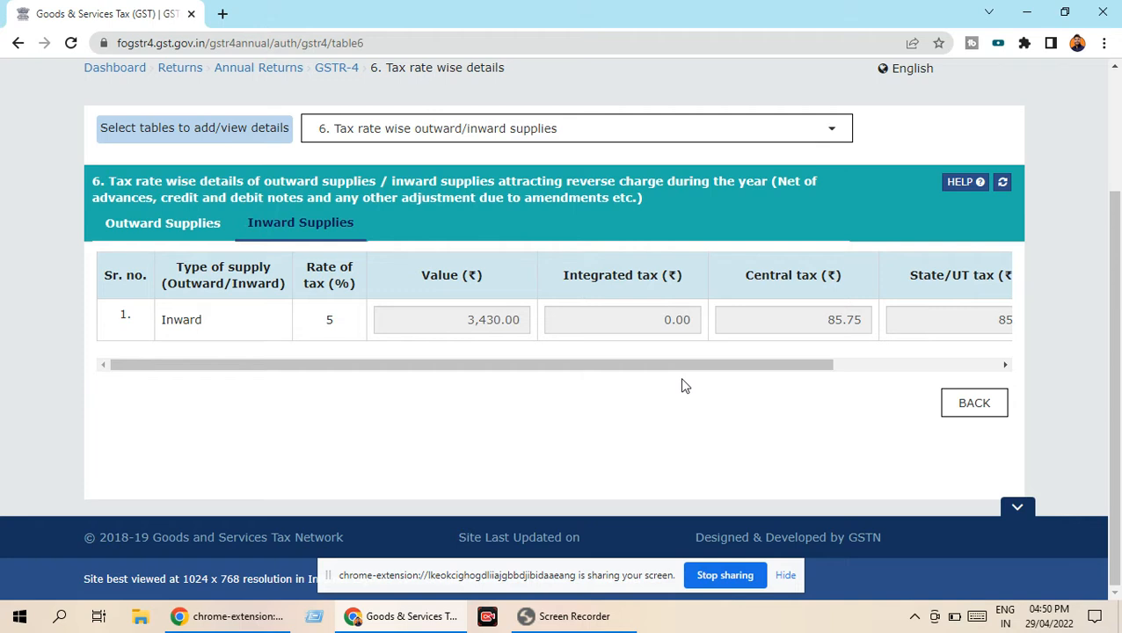
{"action": "left_click", "coordinate": [660, 137]}
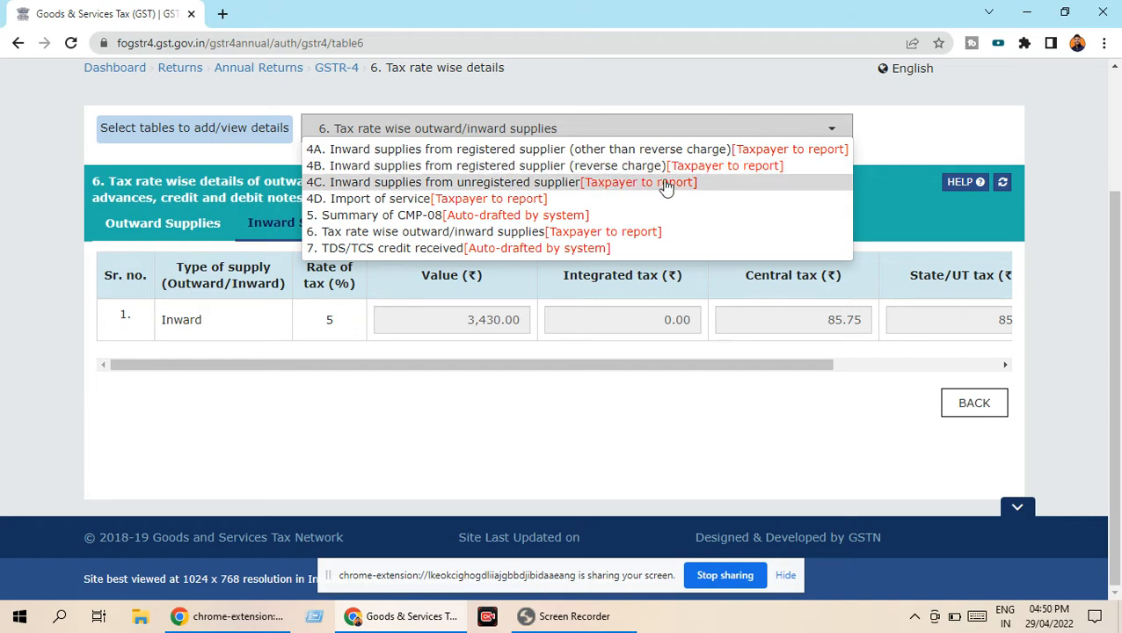
{"action": "left_click", "coordinate": [904, 196]}
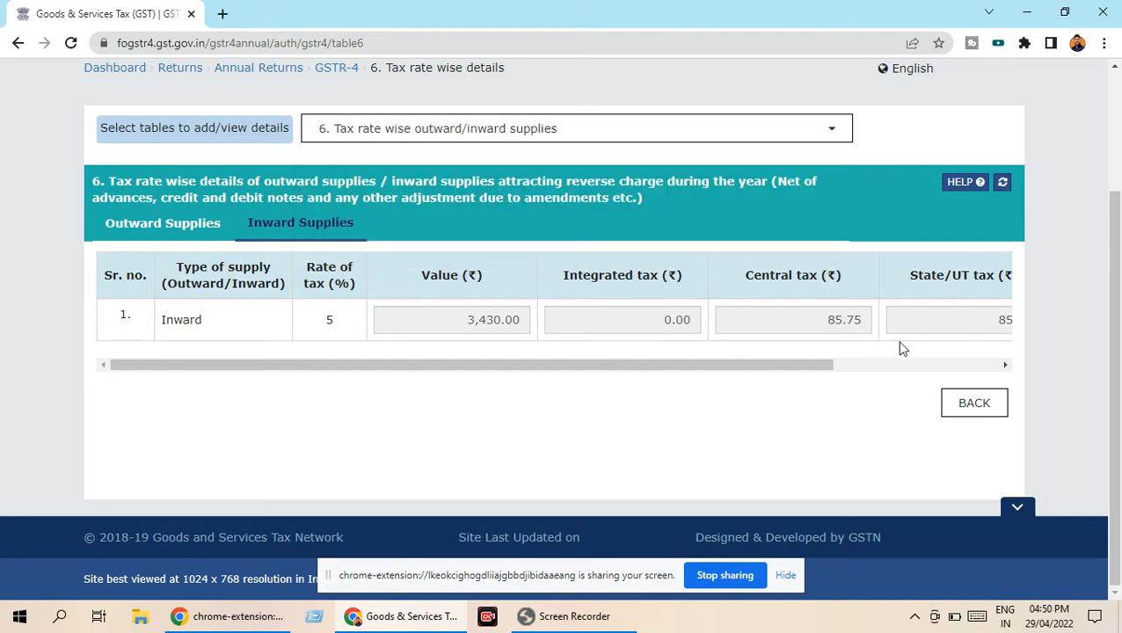
{"action": "left_click", "coordinate": [180, 230]}
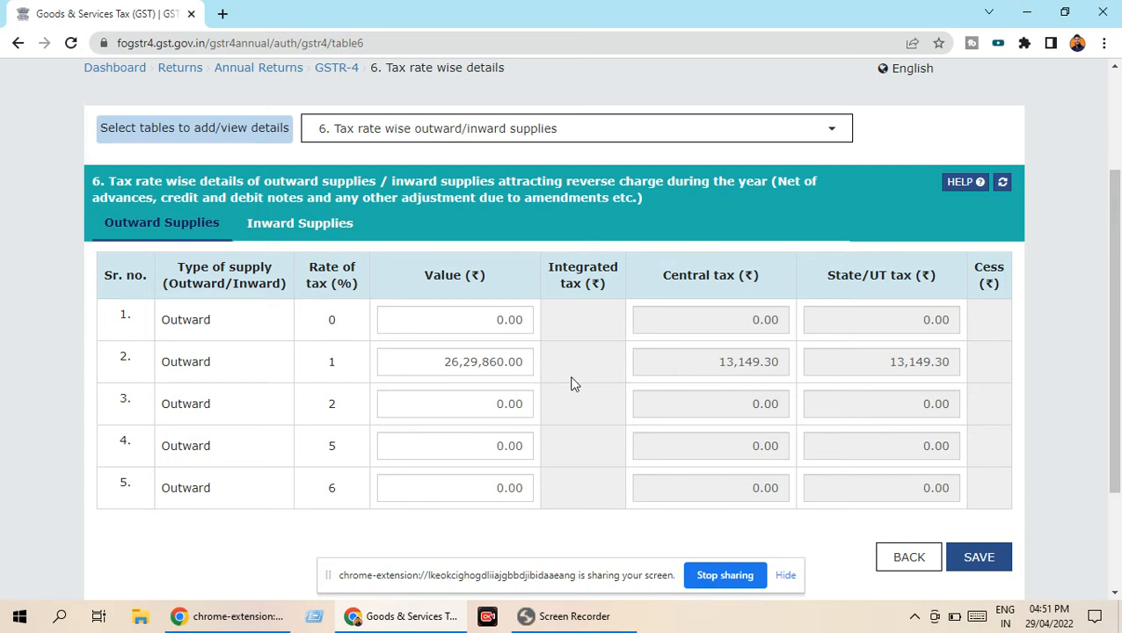
{"action": "scroll", "coordinate": [570, 404], "scroll_direction": "down", "scroll_amount": 3}
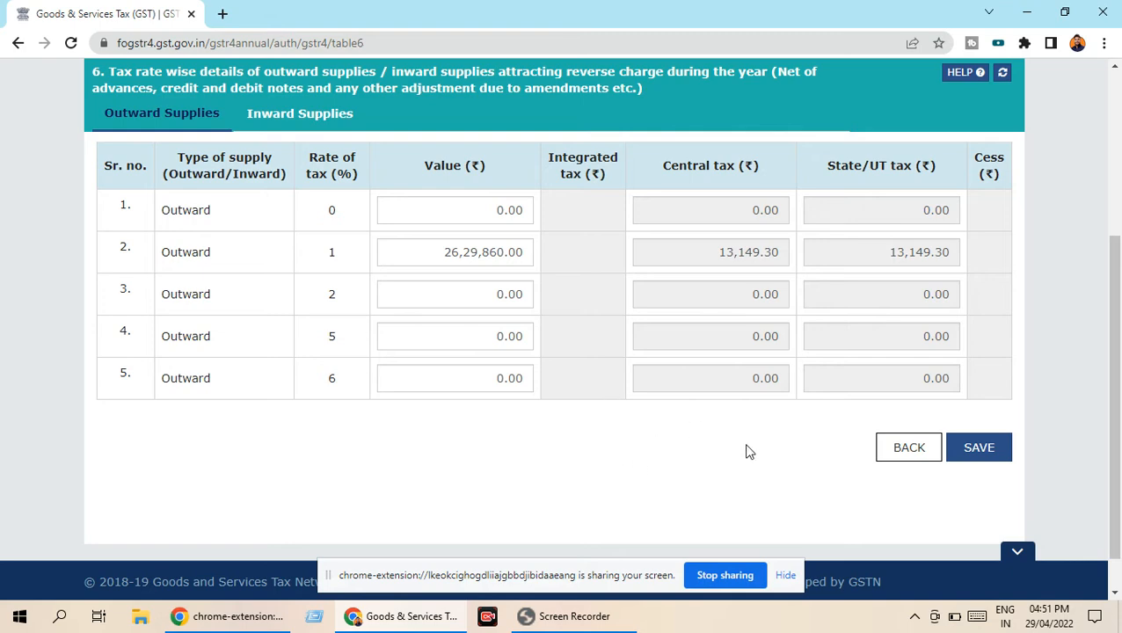
{"action": "scroll", "coordinate": [632, 421], "scroll_direction": "up", "scroll_amount": 3}
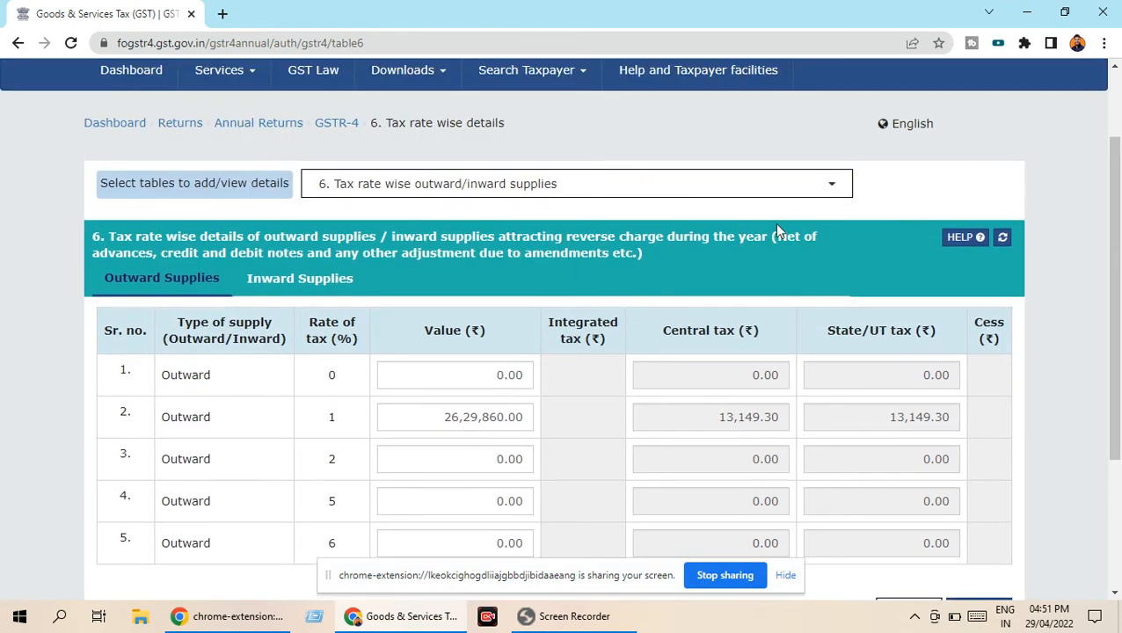
- Open table 7, TDS/TCS credit received, and check it for deductor or e-commerce operator records
{"action": "left_click", "coordinate": [814, 190]}
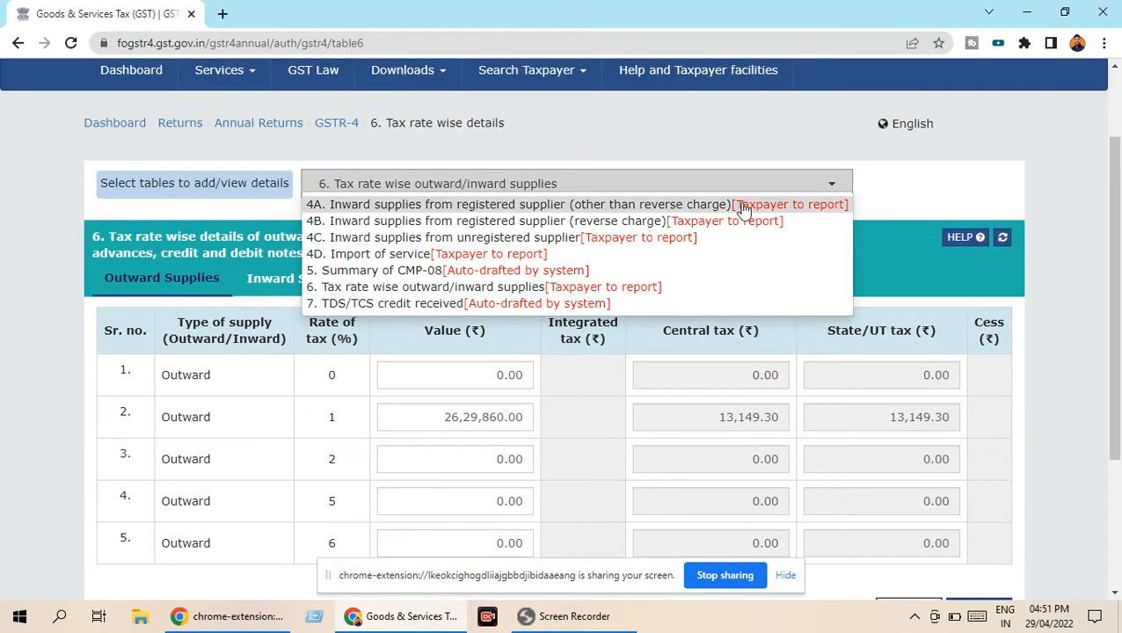
{"action": "left_click", "coordinate": [526, 305]}
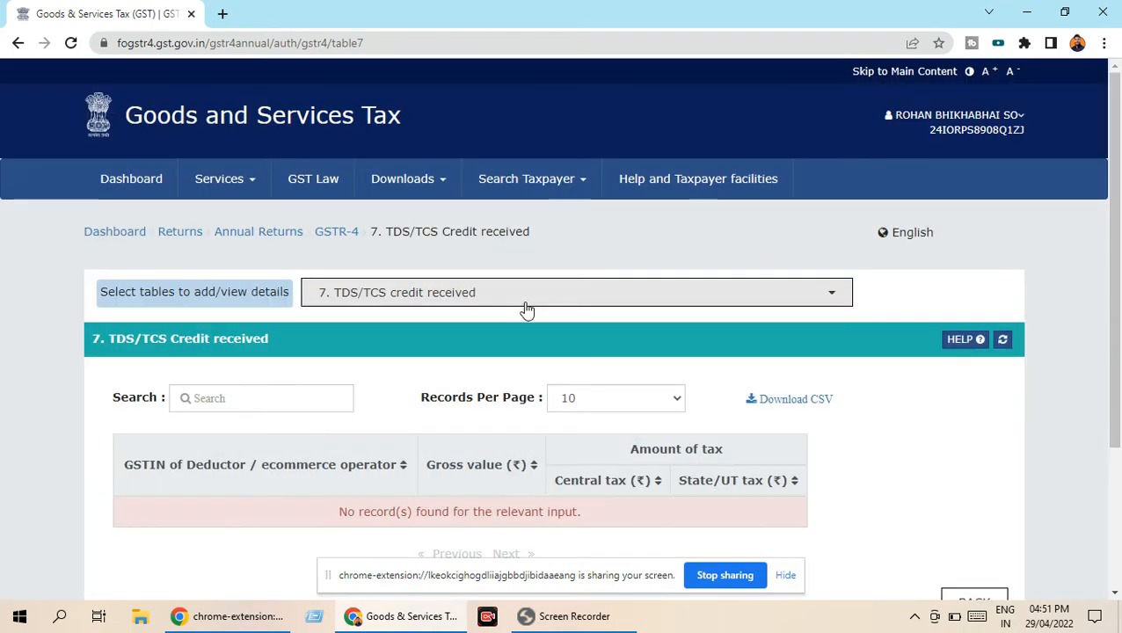
{"action": "scroll", "coordinate": [785, 348], "scroll_direction": "down", "scroll_amount": 3}
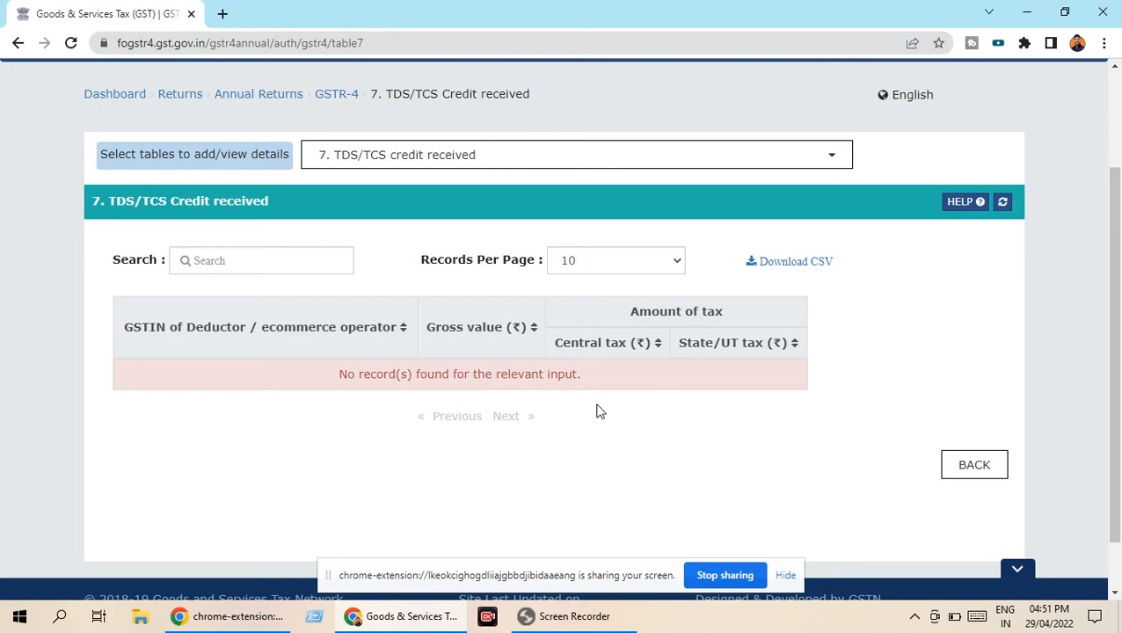
- Back on the GSTR-4 main page, save the previous year's aggregate turnover and compute the liabilities, refreshing the return status
{"action": "left_click", "coordinate": [971, 466]}
{"action": "scroll", "coordinate": [733, 376], "scroll_direction": "down", "scroll_amount": 3}
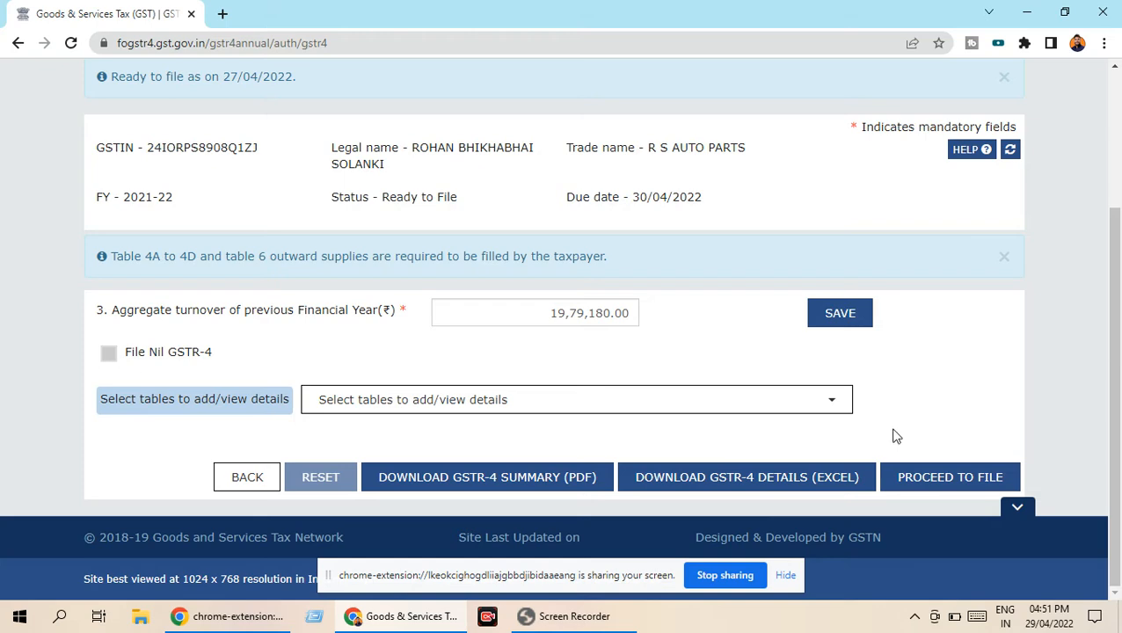
{"action": "left_click", "coordinate": [842, 316]}
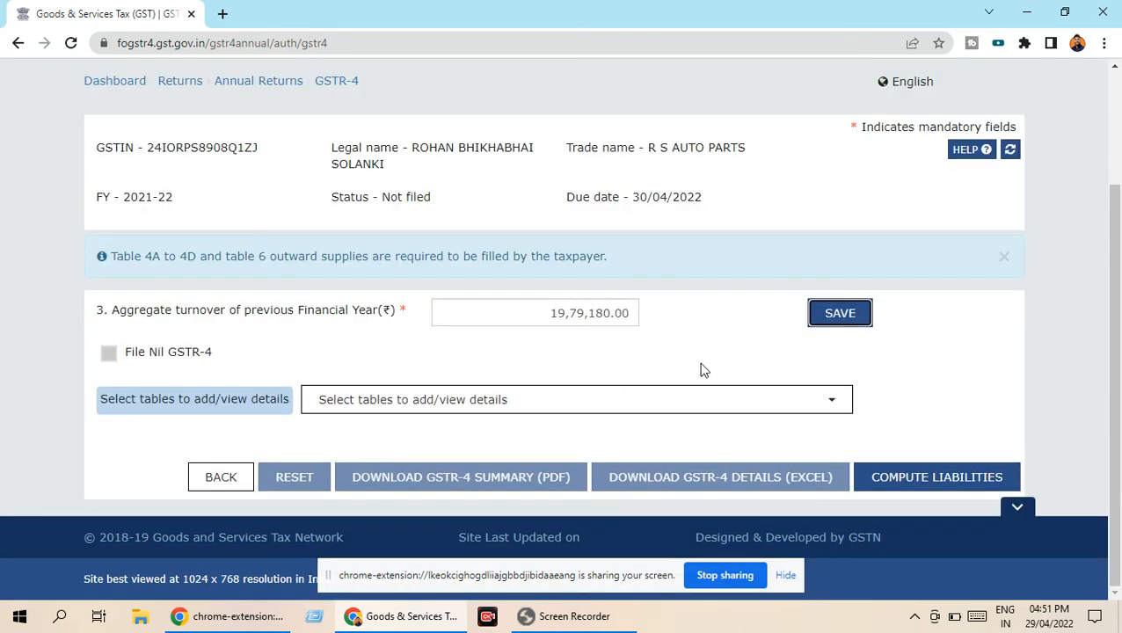
{"action": "left_click", "coordinate": [939, 482]}
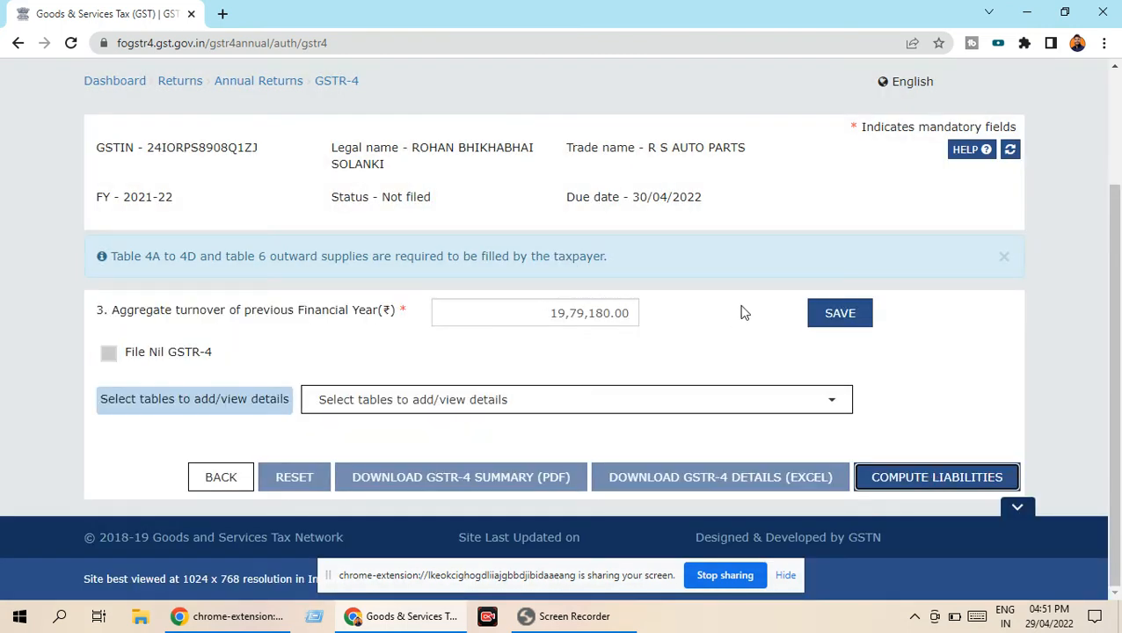
{"action": "left_click", "coordinate": [1010, 151]}
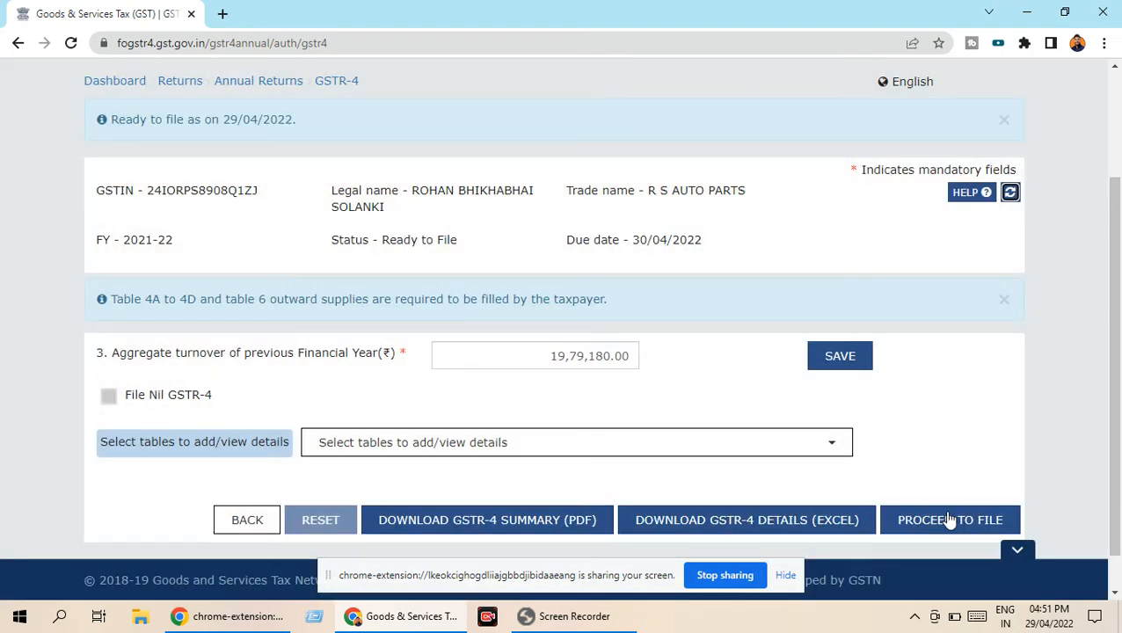
- Download the GSTR-4 summary as a PDF and open the downloaded file
{"action": "left_click", "coordinate": [493, 525]}
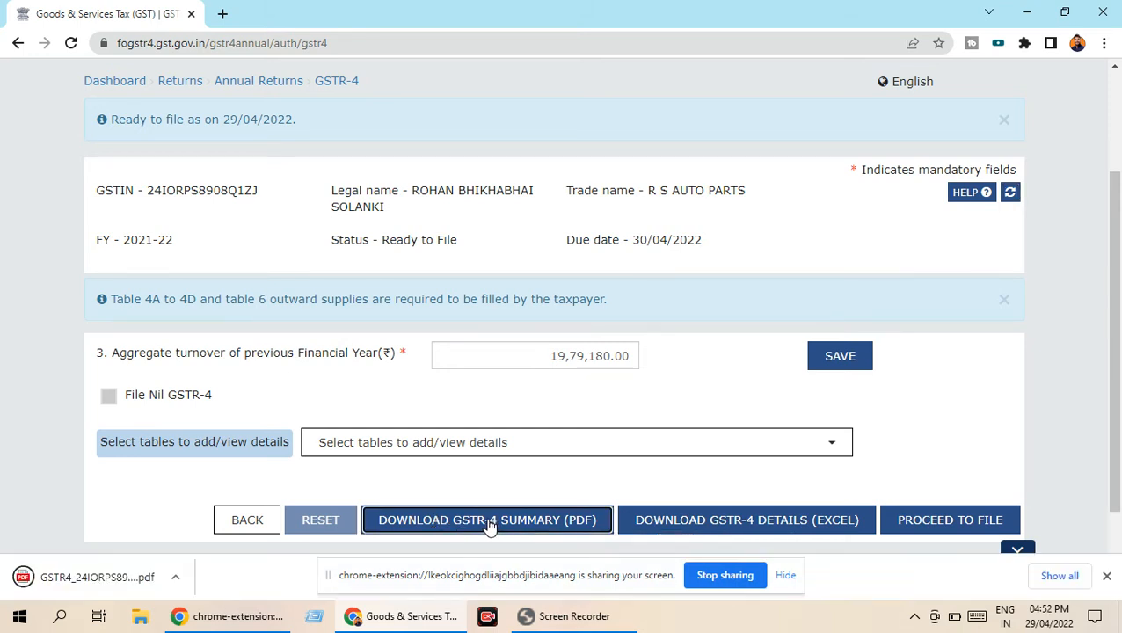
{"action": "left_click", "coordinate": [99, 580]}
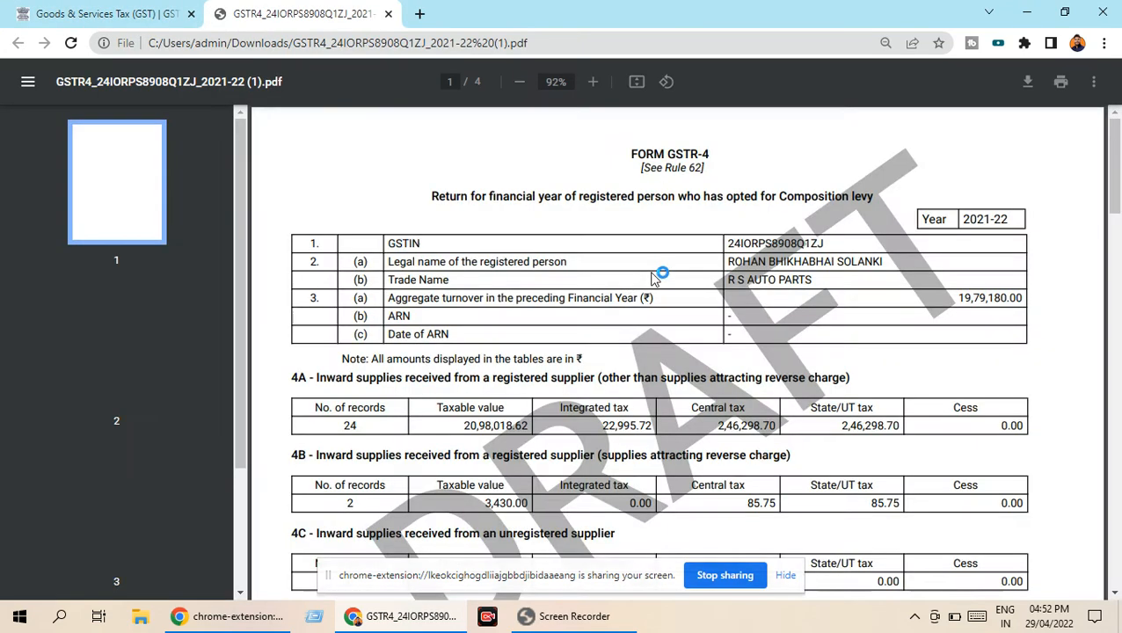
- Examine the draft GSTR-4 summary's inward supply tables, CMP-08 summary, table 6 totals and the table 5 versus table 6 reconciliation
{"action": "scroll", "coordinate": [651, 299], "scroll_direction": "down", "scroll_amount": 4}
{"action": "scroll", "coordinate": [644, 327], "scroll_direction": "up", "scroll_amount": 2}
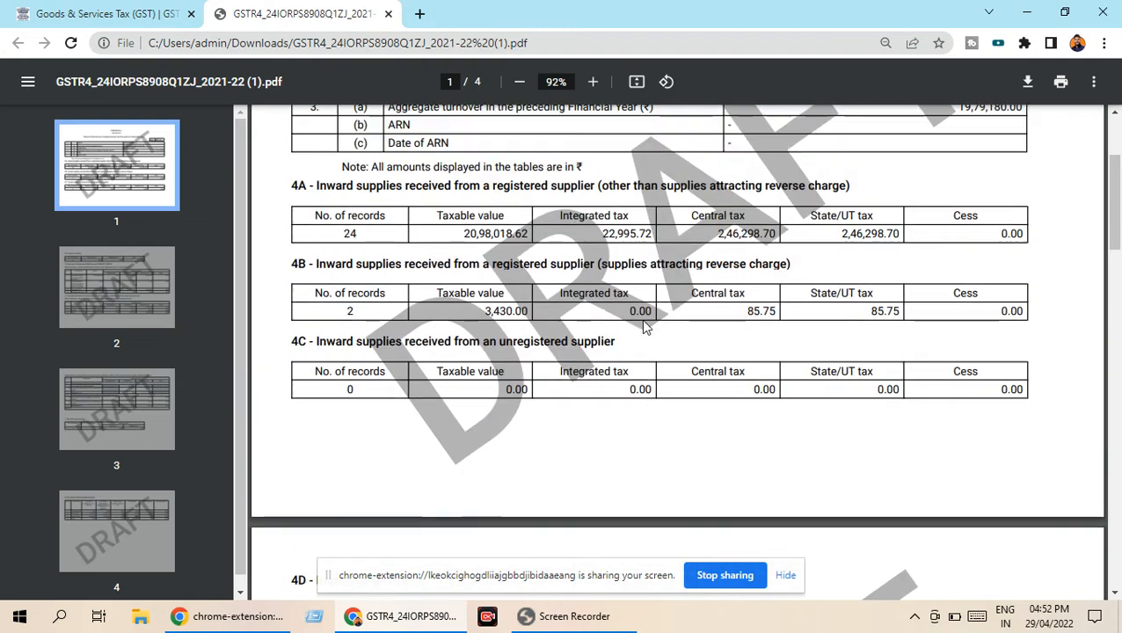
{"action": "scroll", "coordinate": [645, 327], "scroll_direction": "down", "scroll_amount": 5}
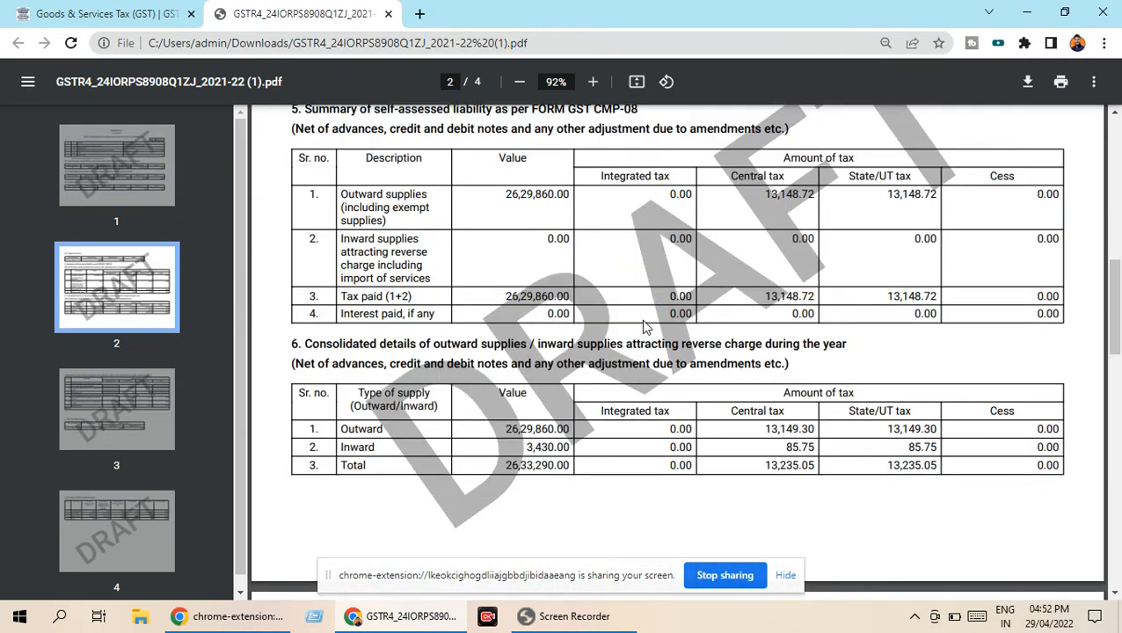
{"action": "scroll", "coordinate": [645, 327], "scroll_direction": "down", "scroll_amount": 3}
{"action": "scroll", "coordinate": [646, 322], "scroll_direction": "up", "scroll_amount": 2}
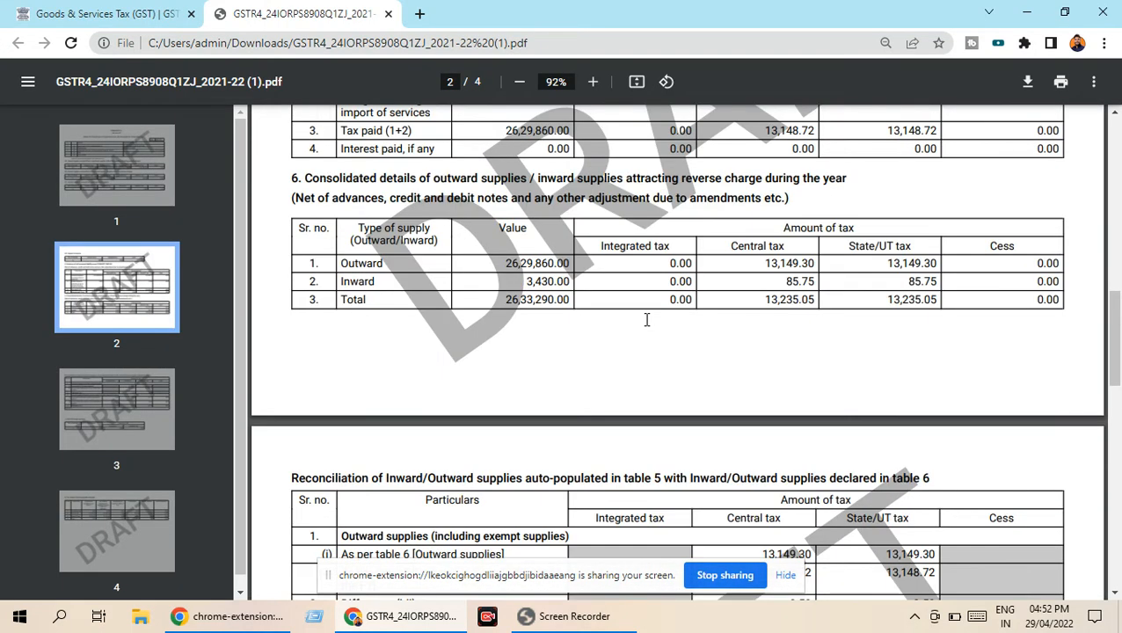
{"action": "scroll", "coordinate": [646, 320], "scroll_direction": "down", "scroll_amount": 1}
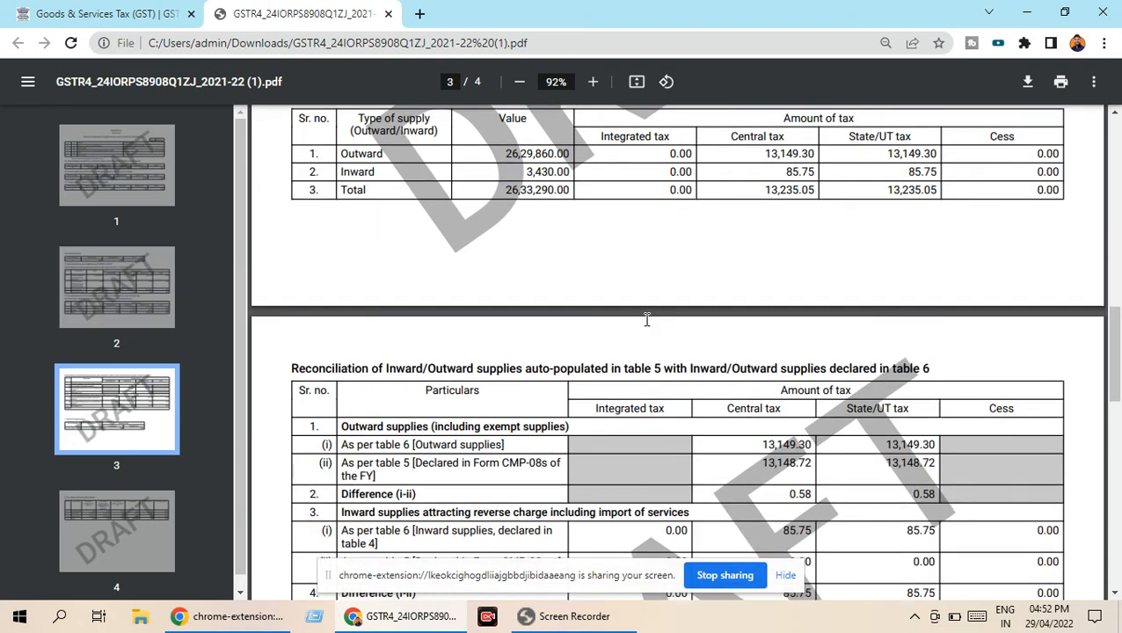
{"action": "scroll", "coordinate": [648, 322], "scroll_direction": "up", "scroll_amount": 1}
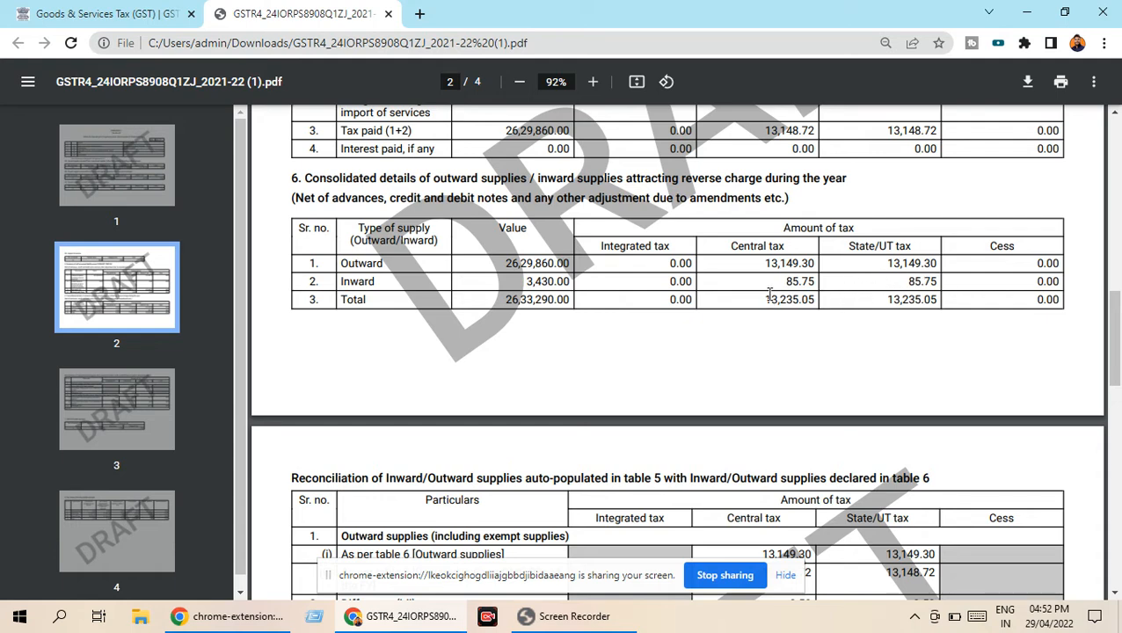
- Examine the draft summary's table 5 versus table 6 reconciliation, TDS/TCS credit table 7 and tax payable table 8
{"action": "scroll", "coordinate": [798, 295], "scroll_direction": "down", "scroll_amount": 4}
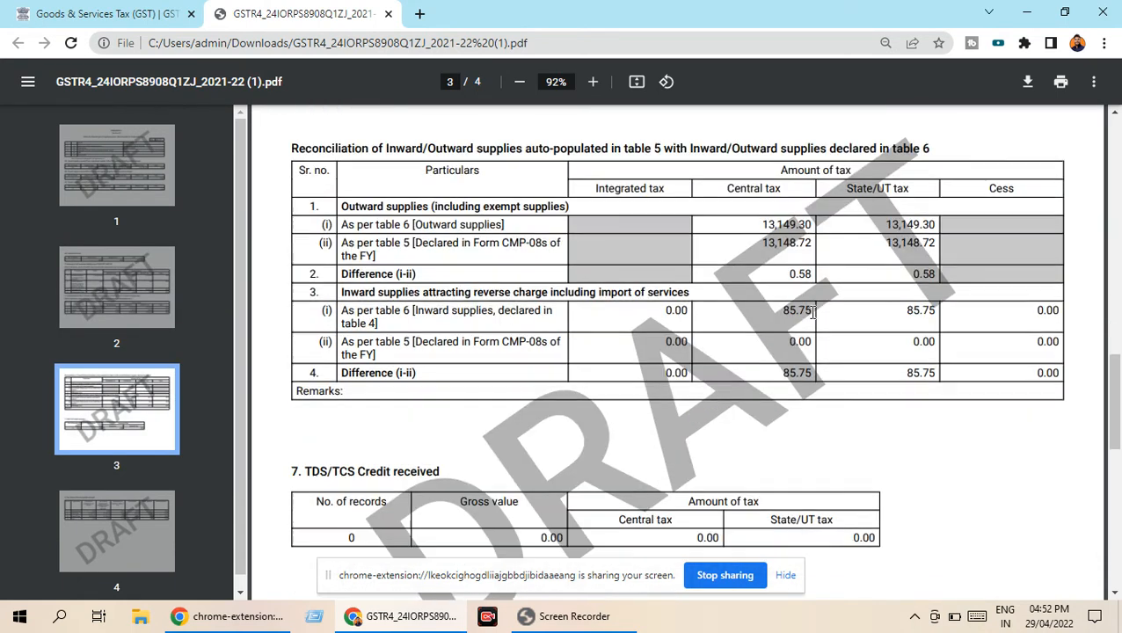
{"action": "scroll", "coordinate": [816, 312], "scroll_direction": "down", "scroll_amount": 3}
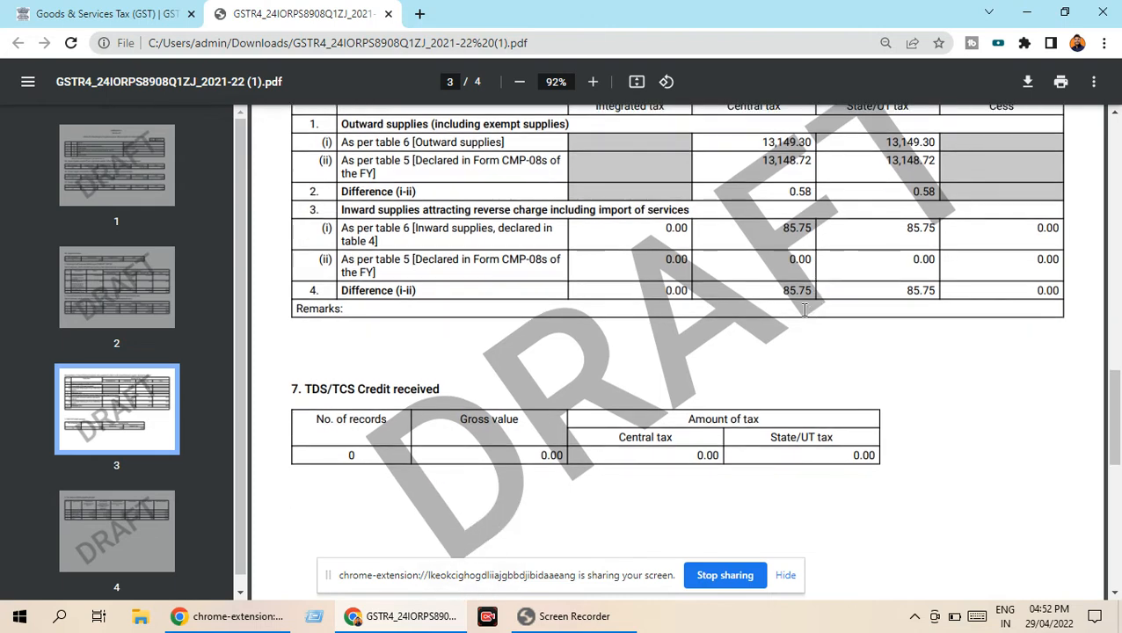
{"action": "scroll", "coordinate": [796, 308], "scroll_direction": "down", "scroll_amount": 5}
{"action": "scroll", "coordinate": [736, 318], "scroll_direction": "up", "scroll_amount": 2}
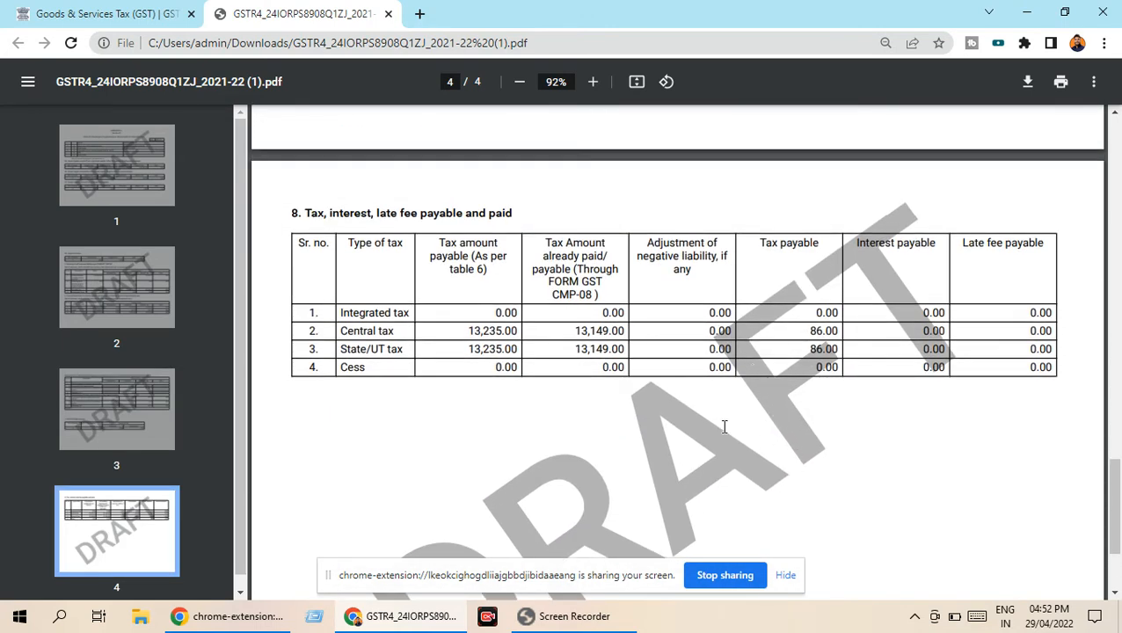
{"action": "scroll", "coordinate": [832, 387], "scroll_direction": "down", "scroll_amount": 1}
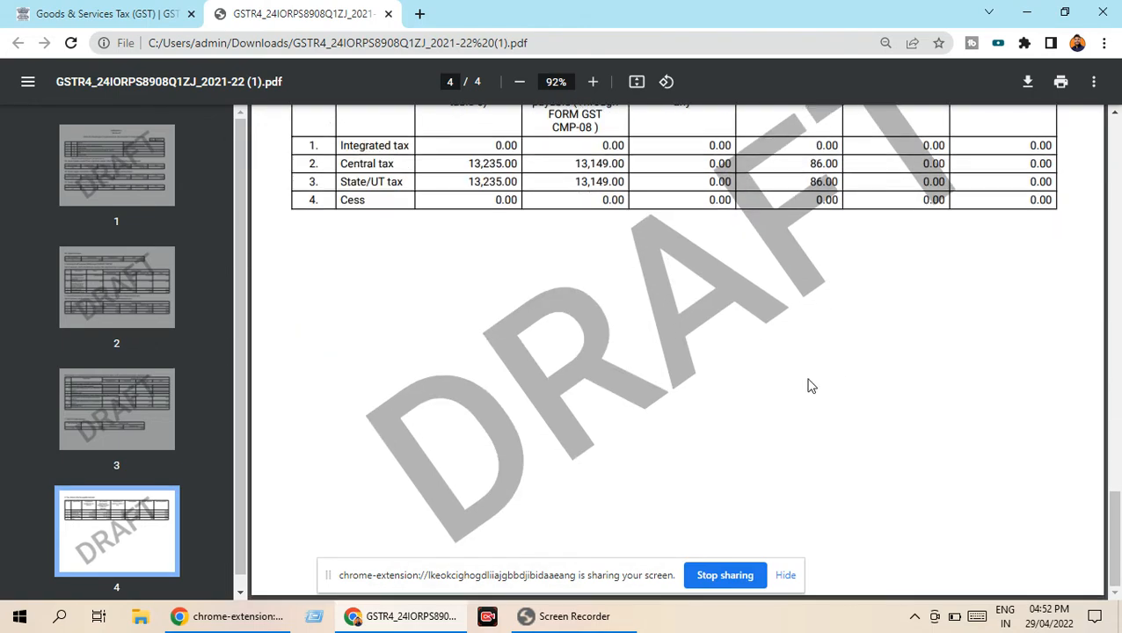
{"action": "scroll", "coordinate": [809, 384], "scroll_direction": "up", "scroll_amount": 6}
{"action": "scroll", "coordinate": [814, 384], "scroll_direction": "up", "scroll_amount": 6}
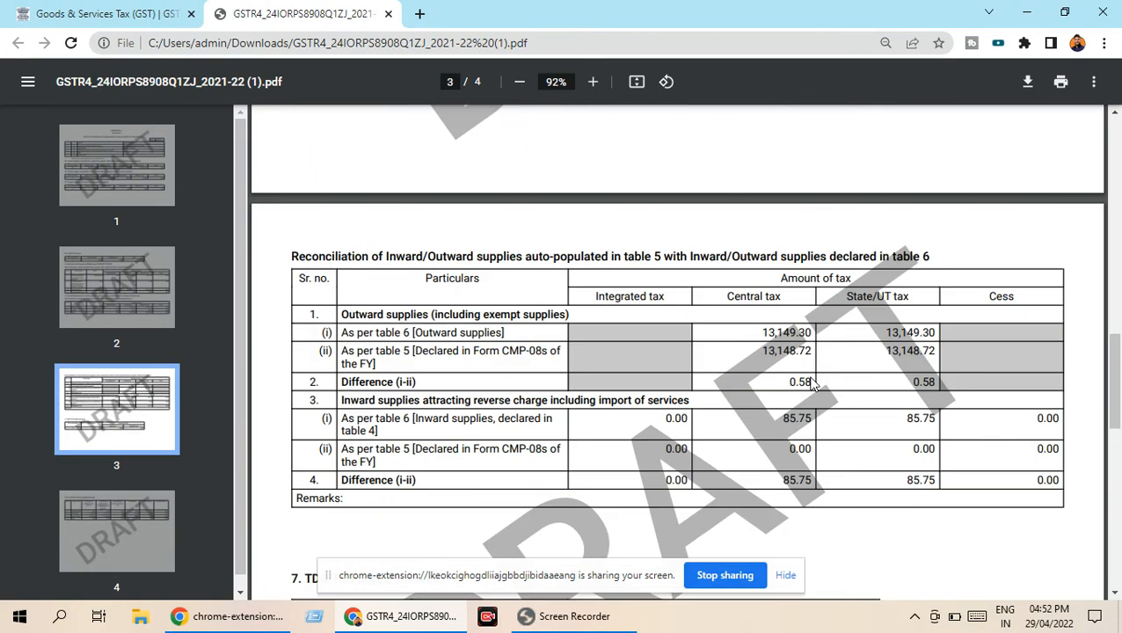
{"action": "scroll", "coordinate": [813, 384], "scroll_direction": "down", "scroll_amount": 7}
{"action": "scroll", "coordinate": [813, 384], "scroll_direction": "down", "scroll_amount": 3}
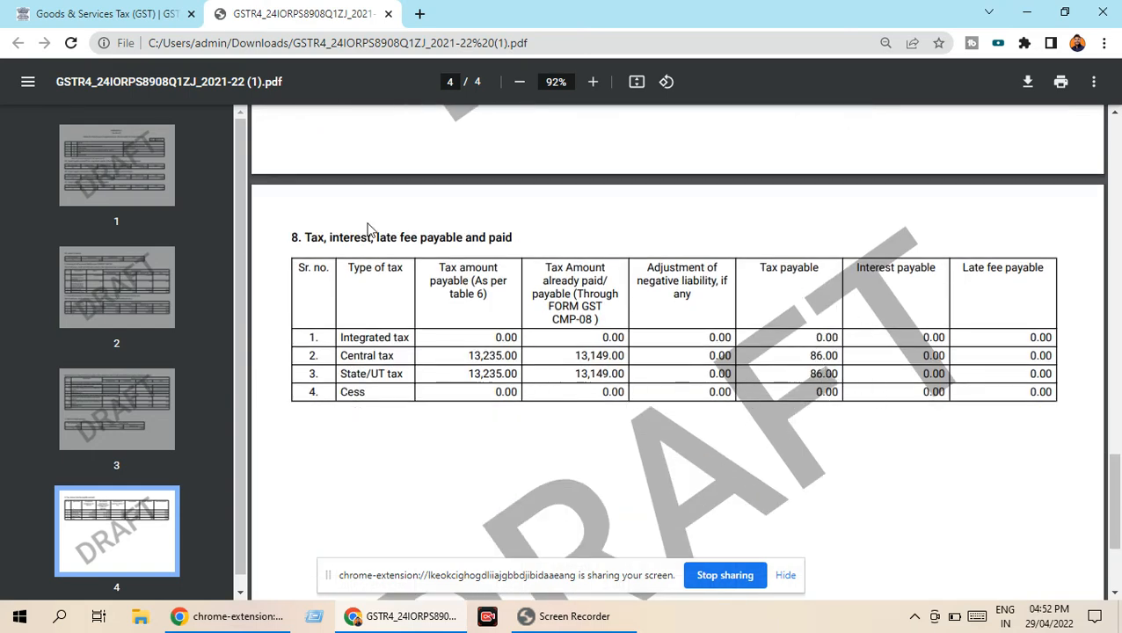
- Close the draft PDF and proceed to file the GSTR-4 return, opening its on-screen form preview
{"action": "left_click", "coordinate": [389, 14]}
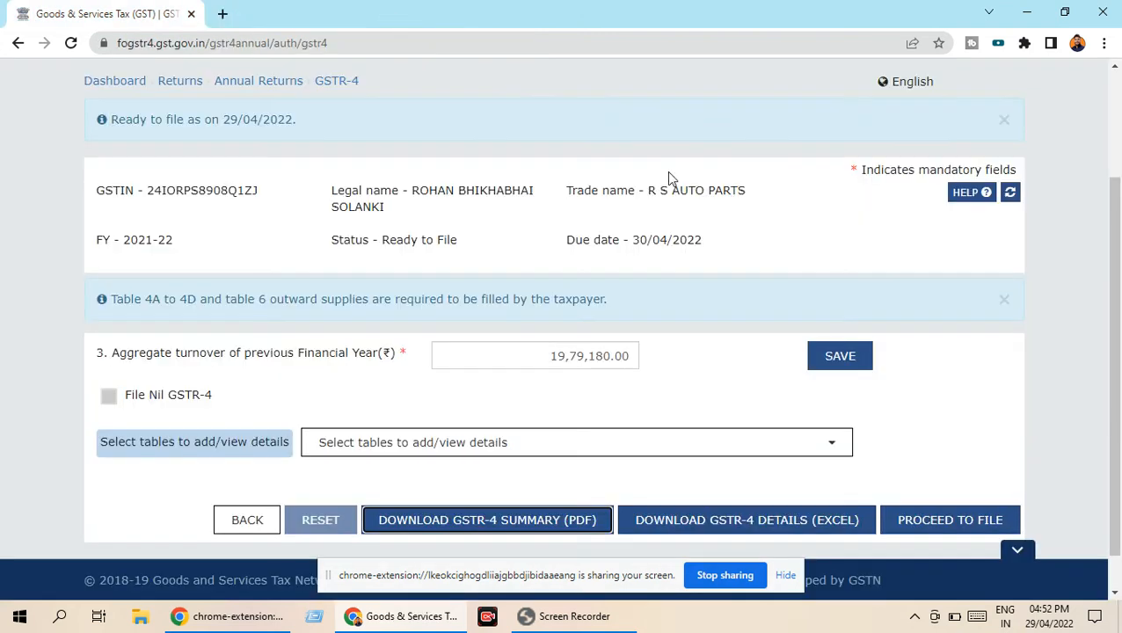
{"action": "scroll", "coordinate": [904, 308], "scroll_direction": "down", "scroll_amount": 1}
{"action": "left_click", "coordinate": [939, 472]}
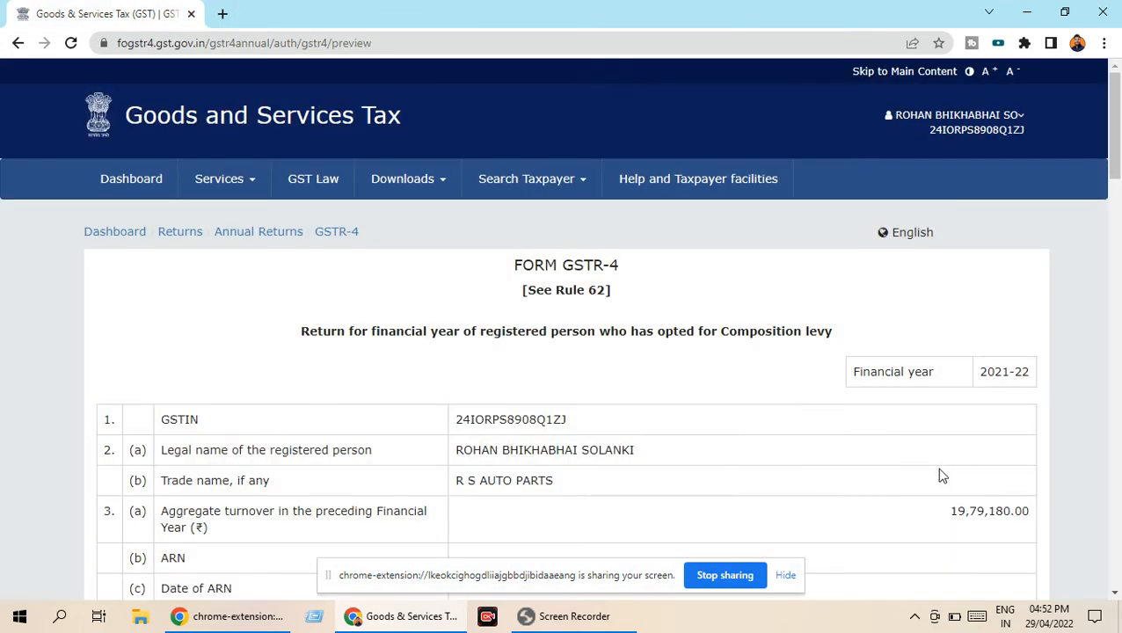
- Review the form preview from the taxpayer details through table 7 and continue to table 8, tax, interest and late fee payable
{"action": "scroll", "coordinate": [729, 325], "scroll_direction": "down", "scroll_amount": 2}
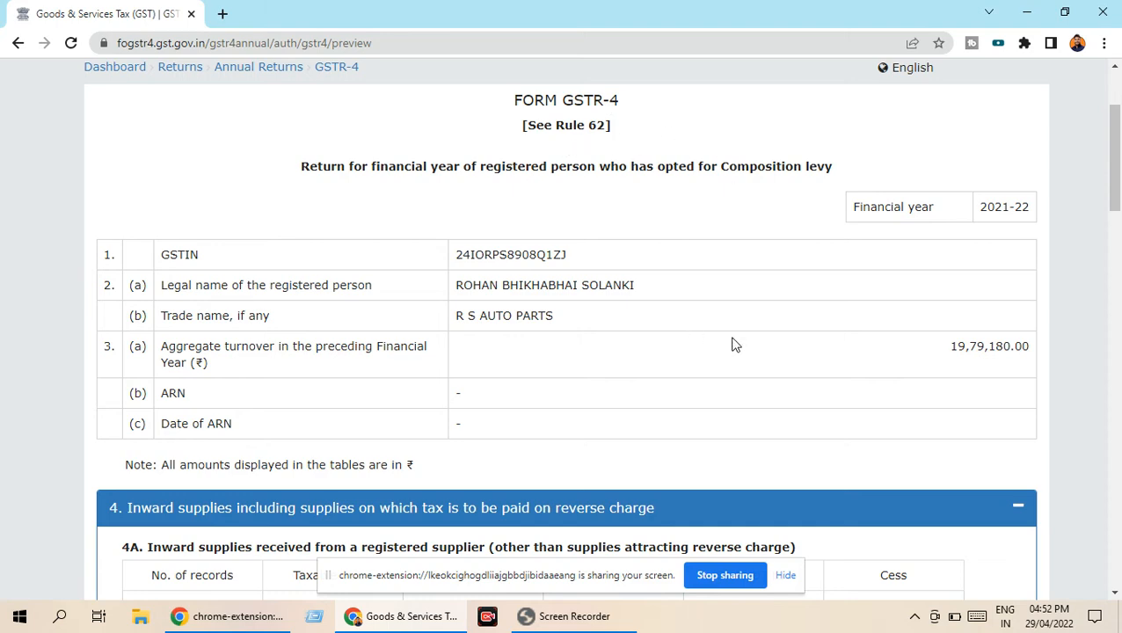
{"action": "scroll", "coordinate": [791, 313], "scroll_direction": "down", "scroll_amount": 6}
{"action": "scroll", "coordinate": [773, 306], "scroll_direction": "down", "scroll_amount": 6}
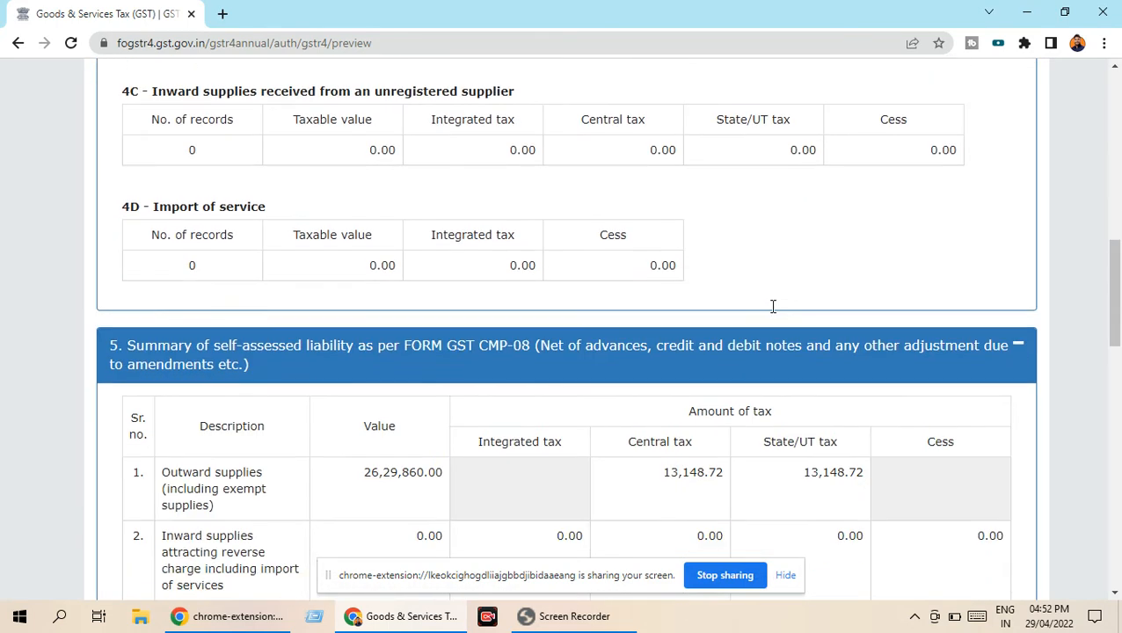
{"action": "scroll", "coordinate": [753, 307], "scroll_direction": "down", "scroll_amount": 6}
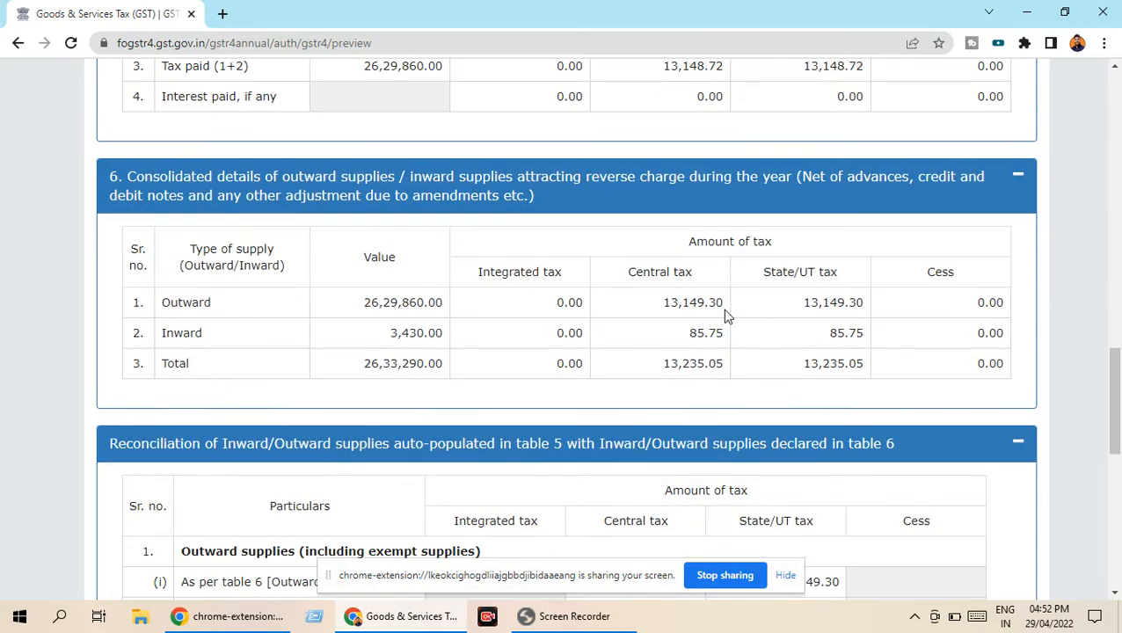
{"action": "scroll", "coordinate": [649, 325], "scroll_direction": "down", "scroll_amount": 3}
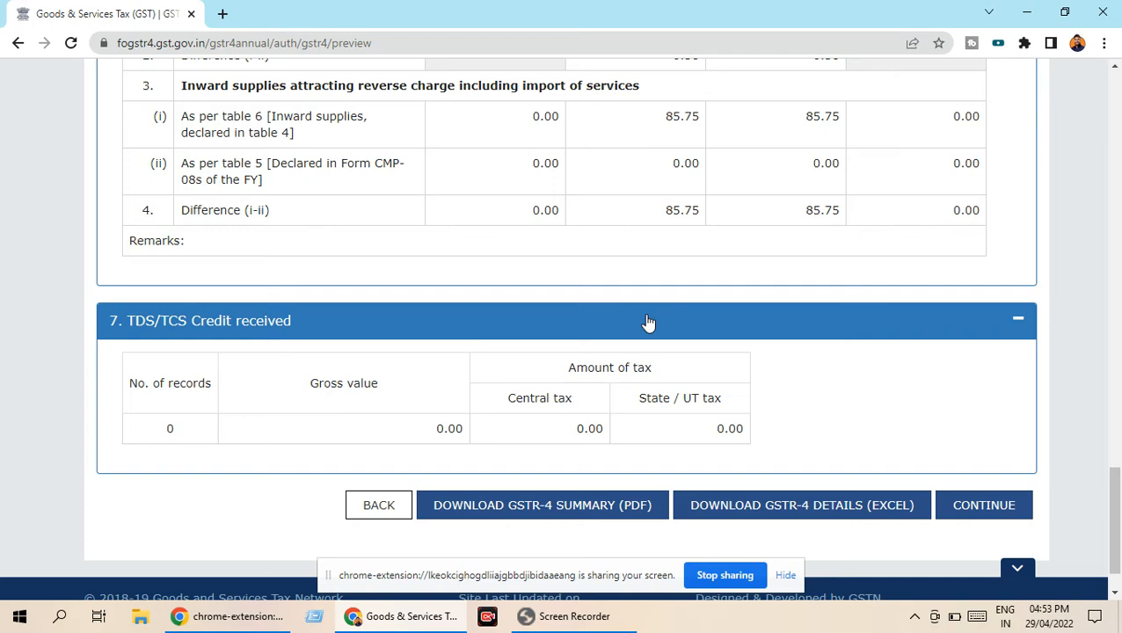
{"action": "left_click", "coordinate": [995, 505]}
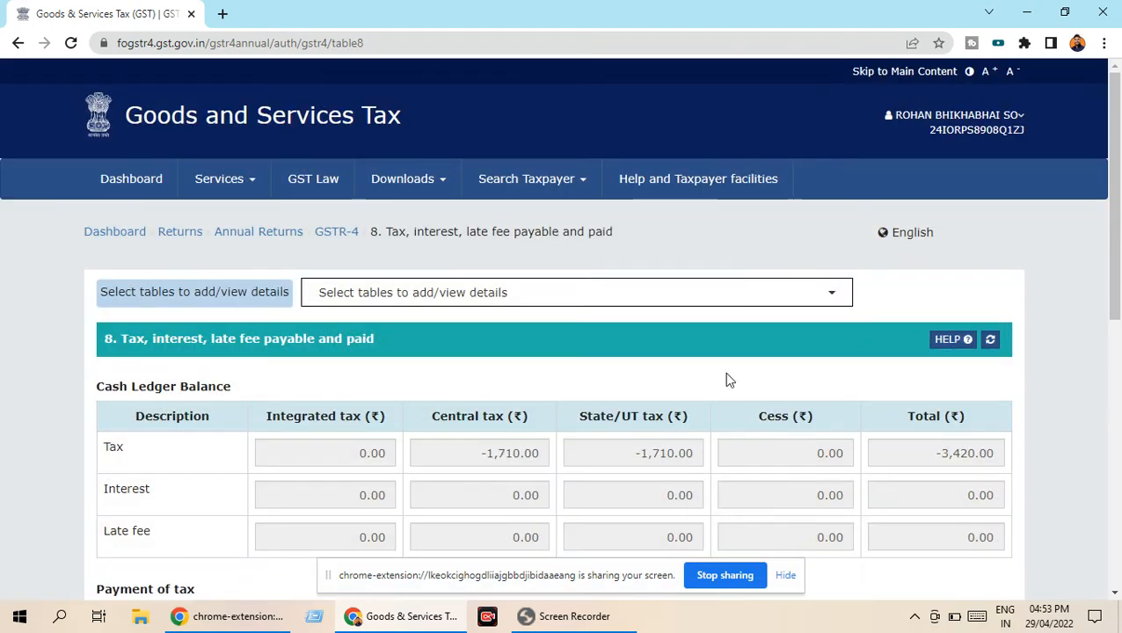
- Examine table 8's cash ledger balance, the payment of tax by tax type and the declaration and filing options
{"action": "scroll", "coordinate": [724, 372], "scroll_direction": "down", "scroll_amount": 3}
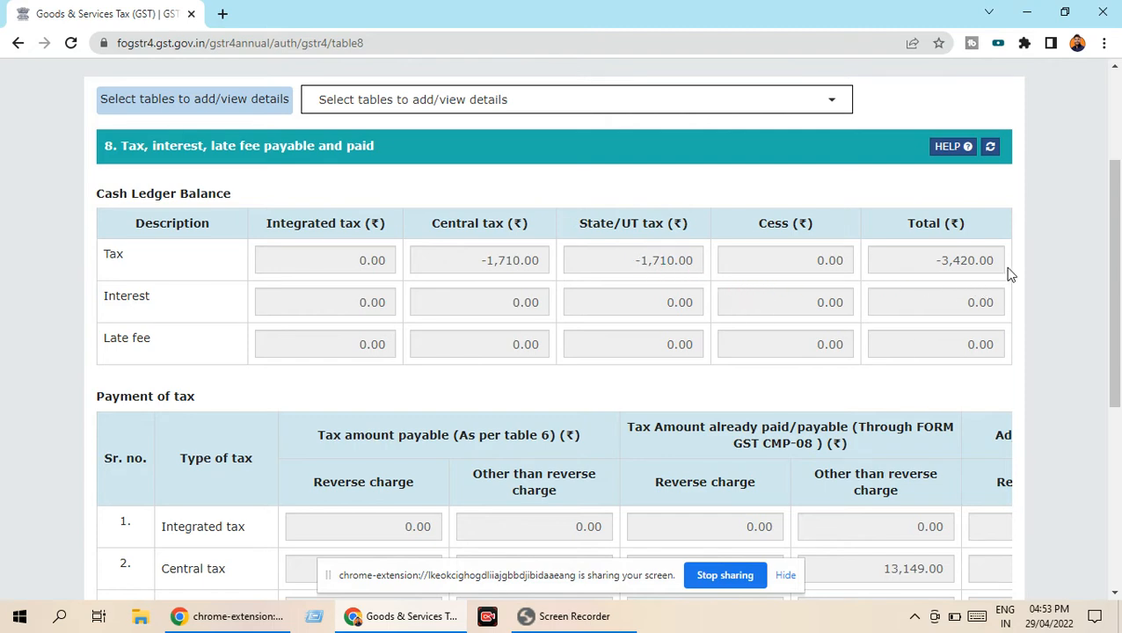
{"action": "scroll", "coordinate": [744, 327], "scroll_direction": "down", "scroll_amount": 2}
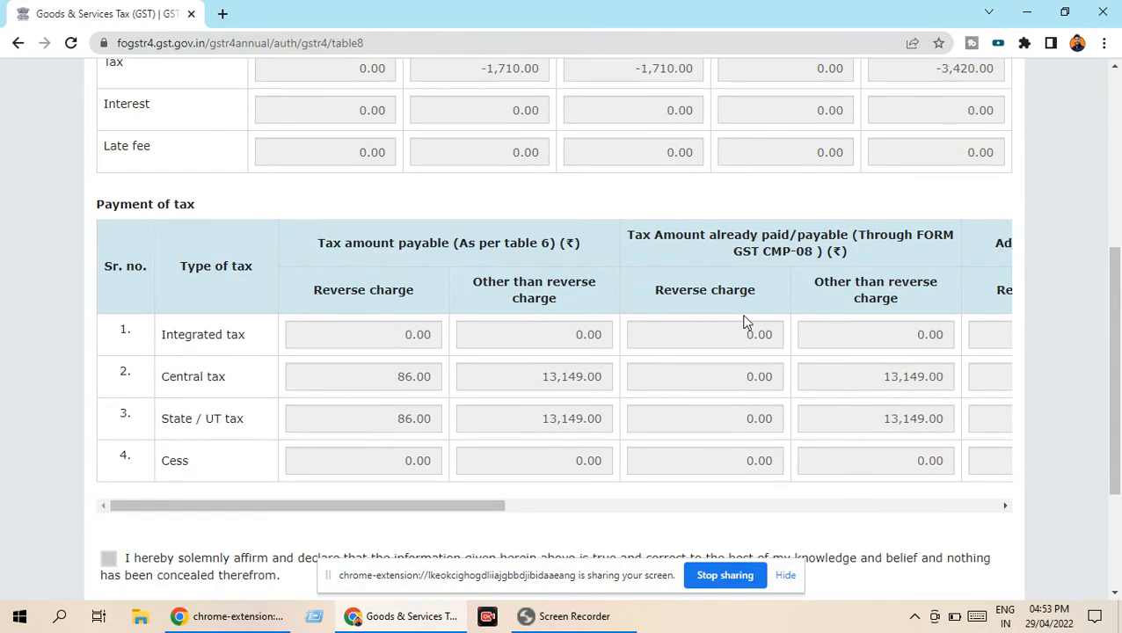
{"action": "scroll", "coordinate": [744, 324], "scroll_direction": "down", "scroll_amount": 1}
{"action": "left_click_drag", "start_coordinate": [453, 424], "coordinate": [326, 437]}
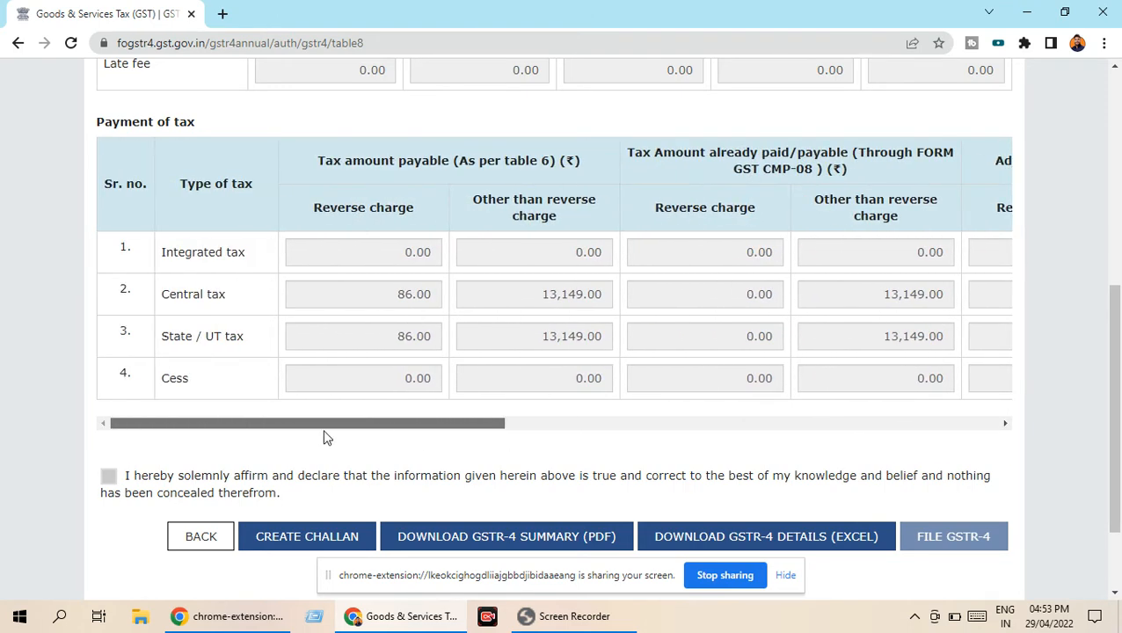
{"action": "scroll", "coordinate": [799, 291], "scroll_direction": "down", "scroll_amount": 1}
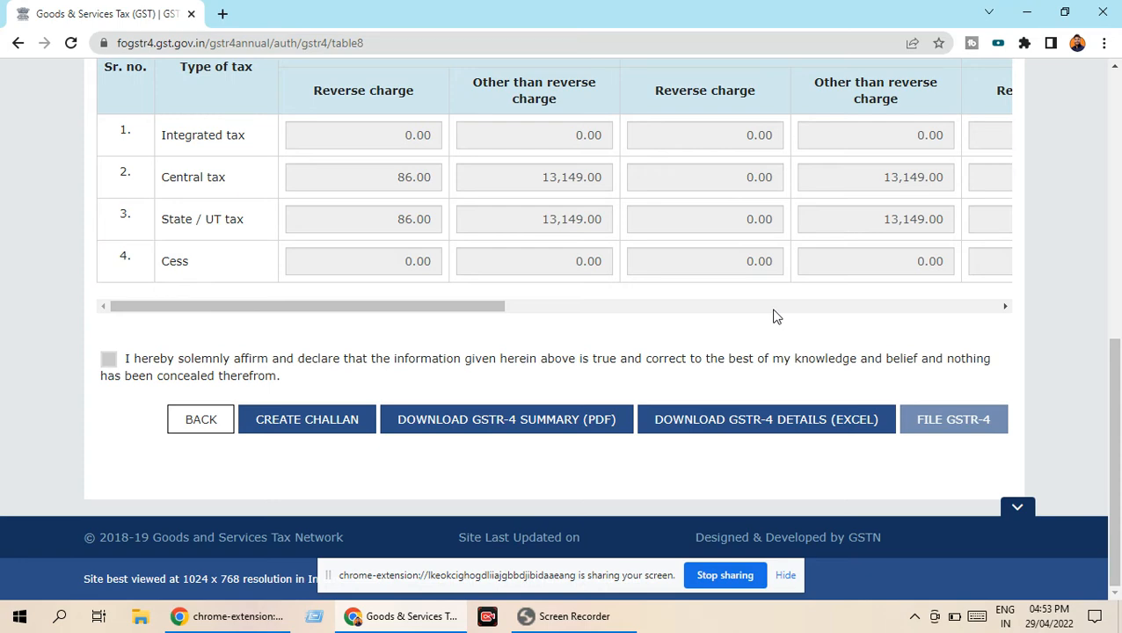
{"action": "scroll", "coordinate": [724, 333], "scroll_direction": "up", "scroll_amount": 5}
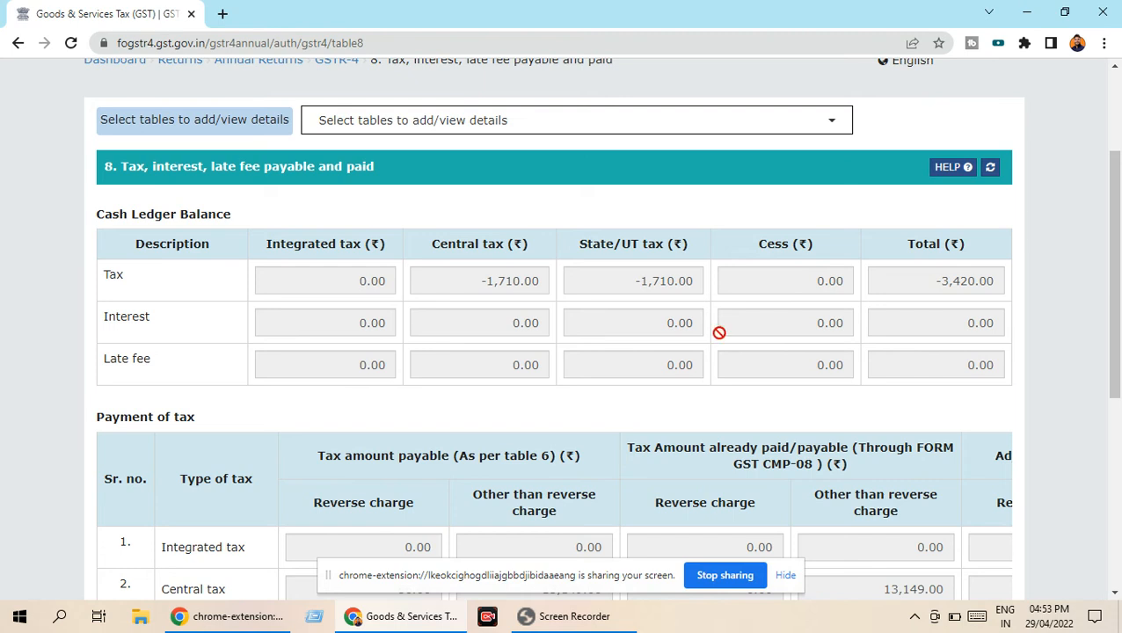
- Check the list of GSTR-4 tables that can be added or viewed, then close it without choosing one
{"action": "scroll", "coordinate": [724, 330], "scroll_direction": "up", "scroll_amount": 1}
{"action": "left_click", "coordinate": [830, 147]}
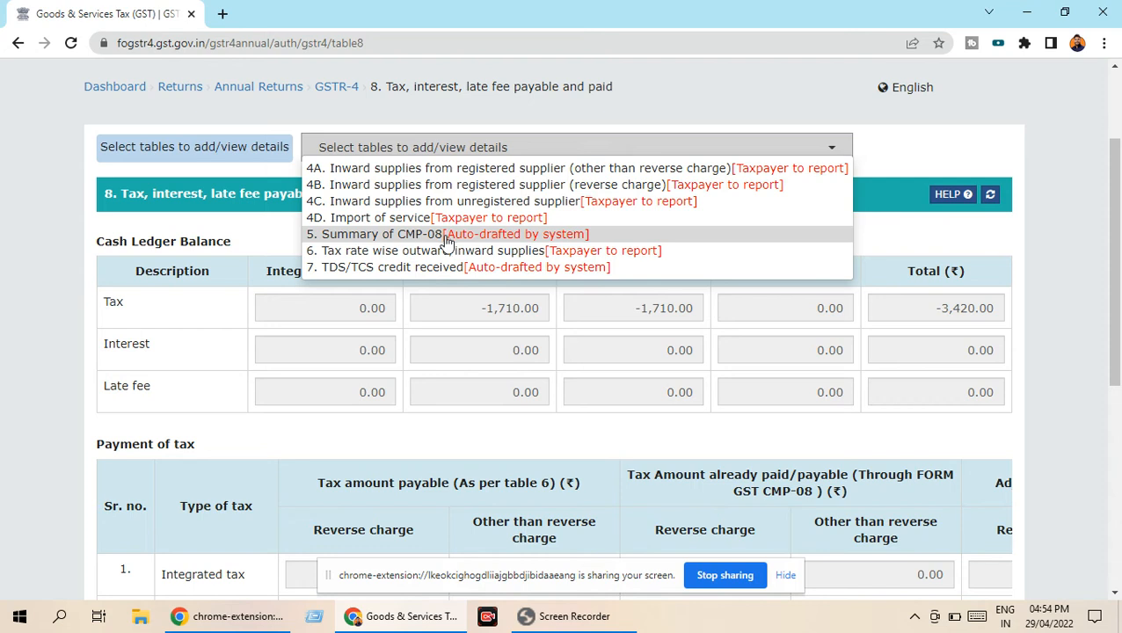
{"action": "left_click", "coordinate": [984, 249]}
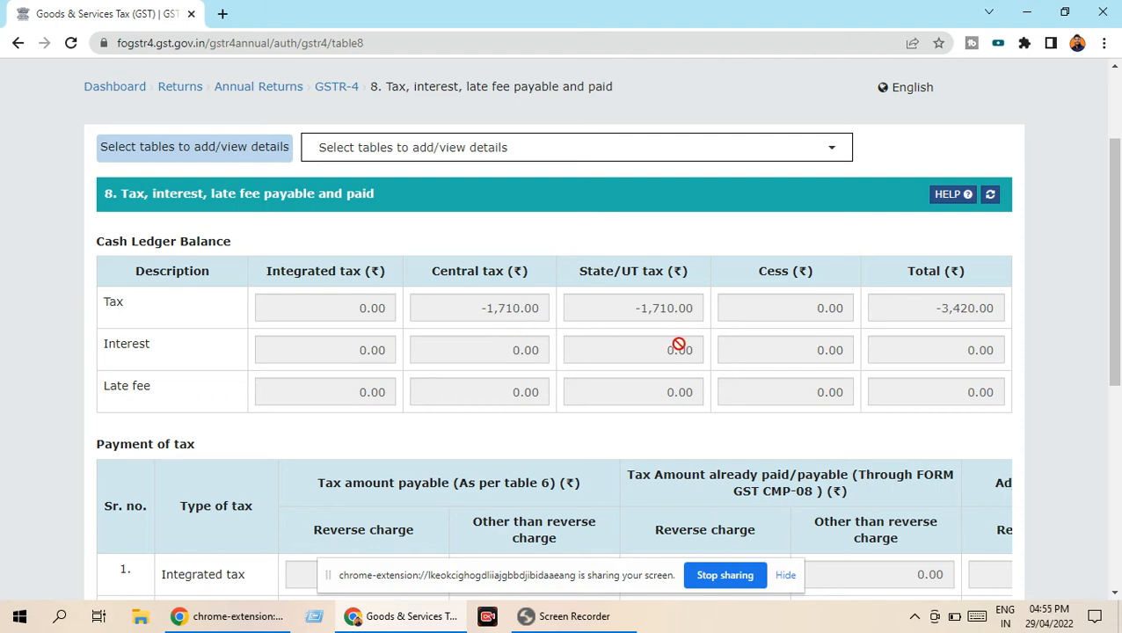
- Check the negative cash ledger balance, the reverse charge amounts in the payment of tax table and the filing declaration
{"action": "scroll", "coordinate": [686, 351], "scroll_direction": "down", "scroll_amount": 4}
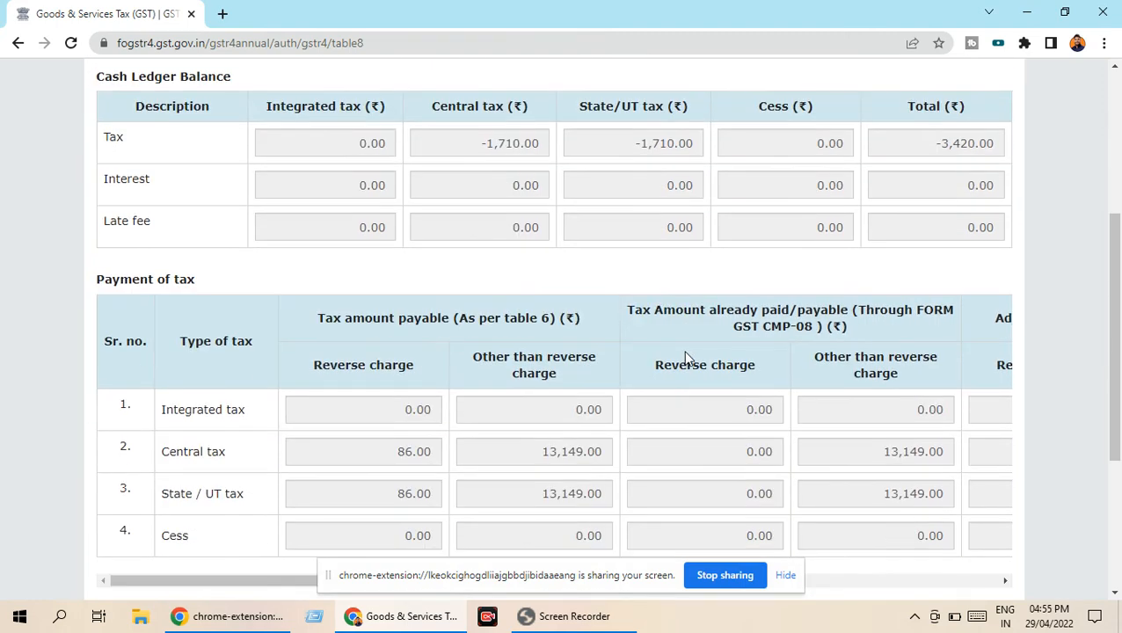
{"action": "scroll", "coordinate": [686, 351], "scroll_direction": "up", "scroll_amount": 3}
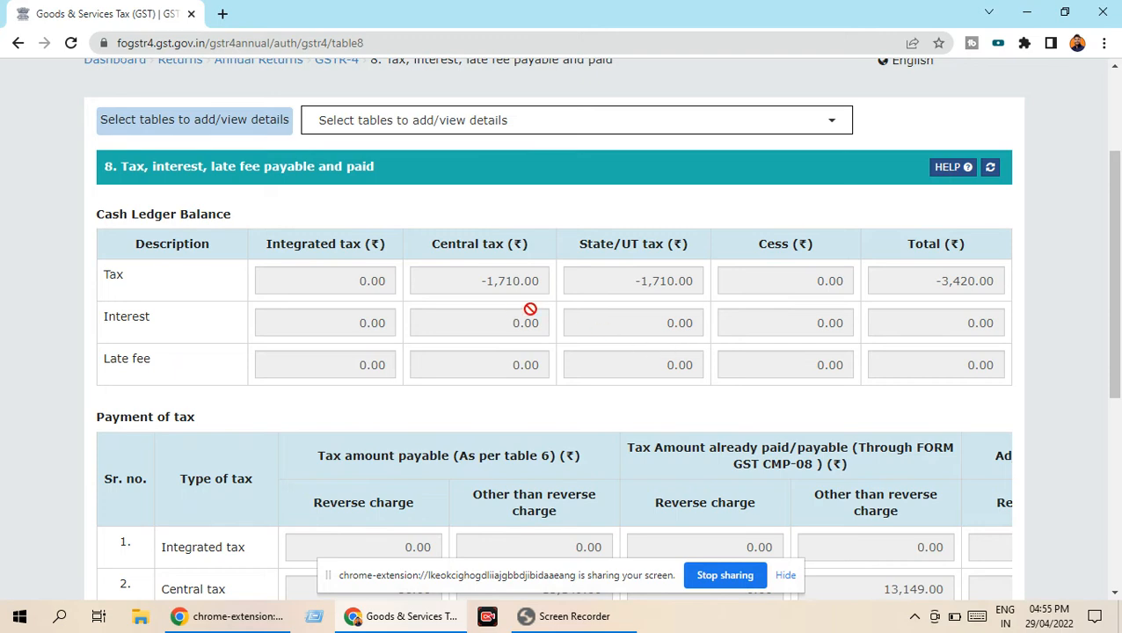
{"action": "scroll", "coordinate": [893, 312], "scroll_direction": "down", "scroll_amount": 5}
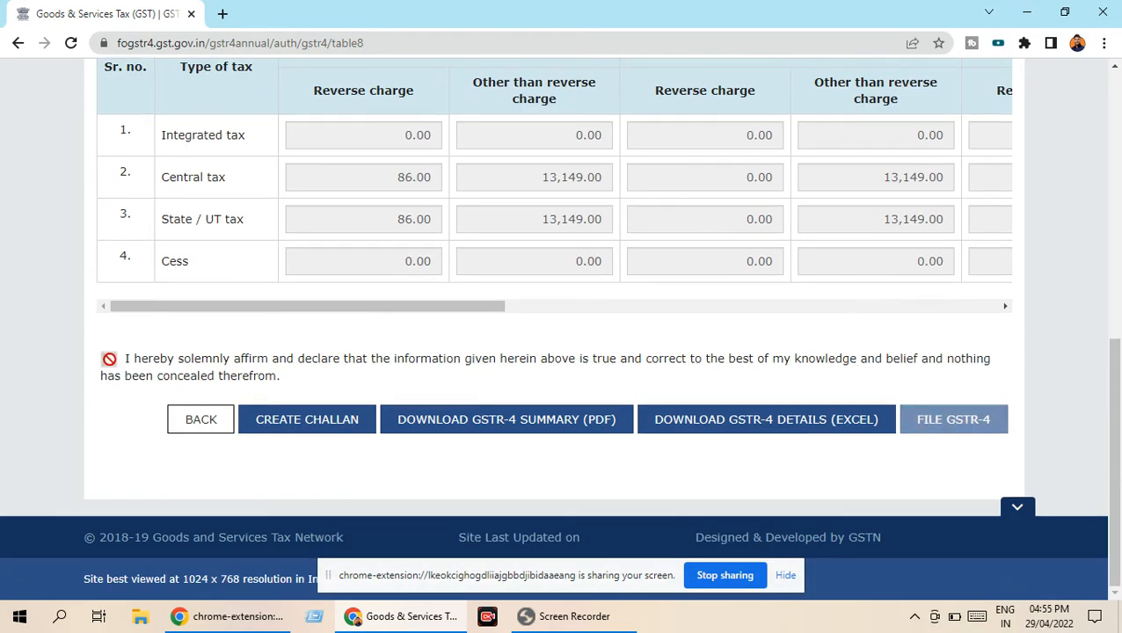
{"action": "scroll", "coordinate": [757, 393], "scroll_direction": "up", "scroll_amount": 4}
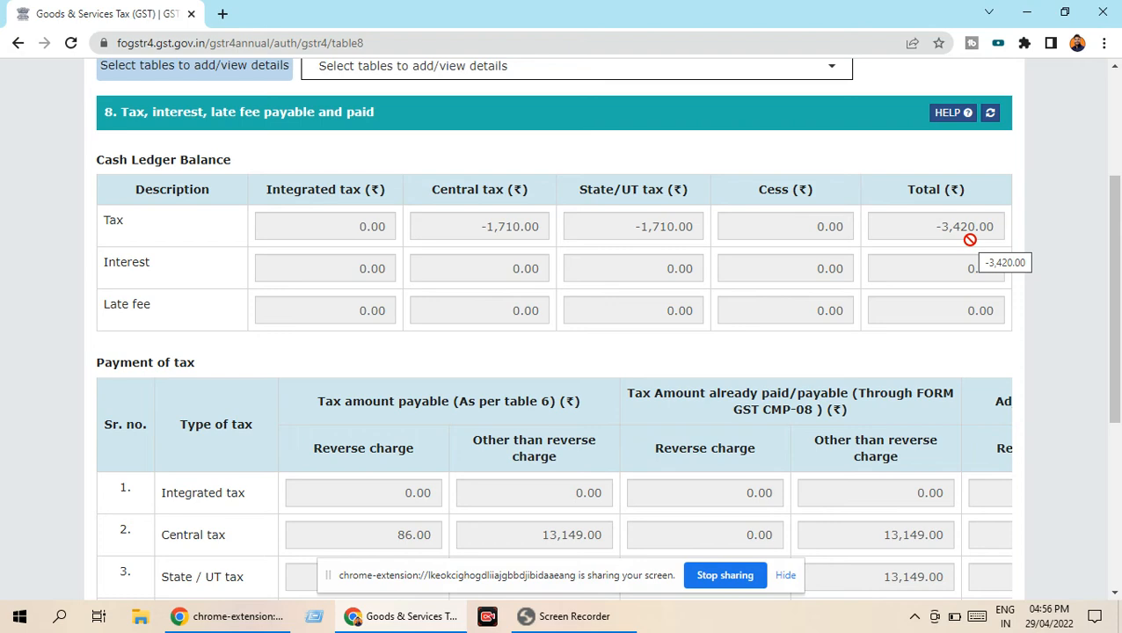
{"action": "scroll", "coordinate": [814, 320], "scroll_direction": "down", "scroll_amount": 3}
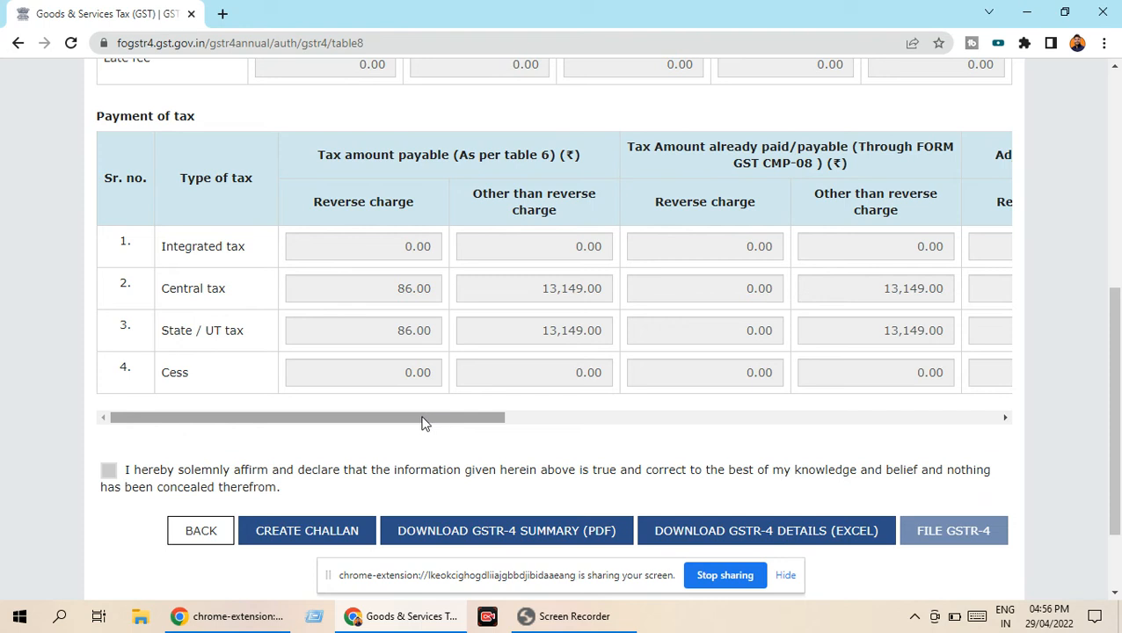
{"action": "mouse_move", "coordinate": [422, 422]}
{"action": "left_mouse_down"}
{"action": "mouse_move", "coordinate": [483, 426]}
{"action": "mouse_move", "coordinate": [422, 426]}
{"action": "left_mouse_up"}
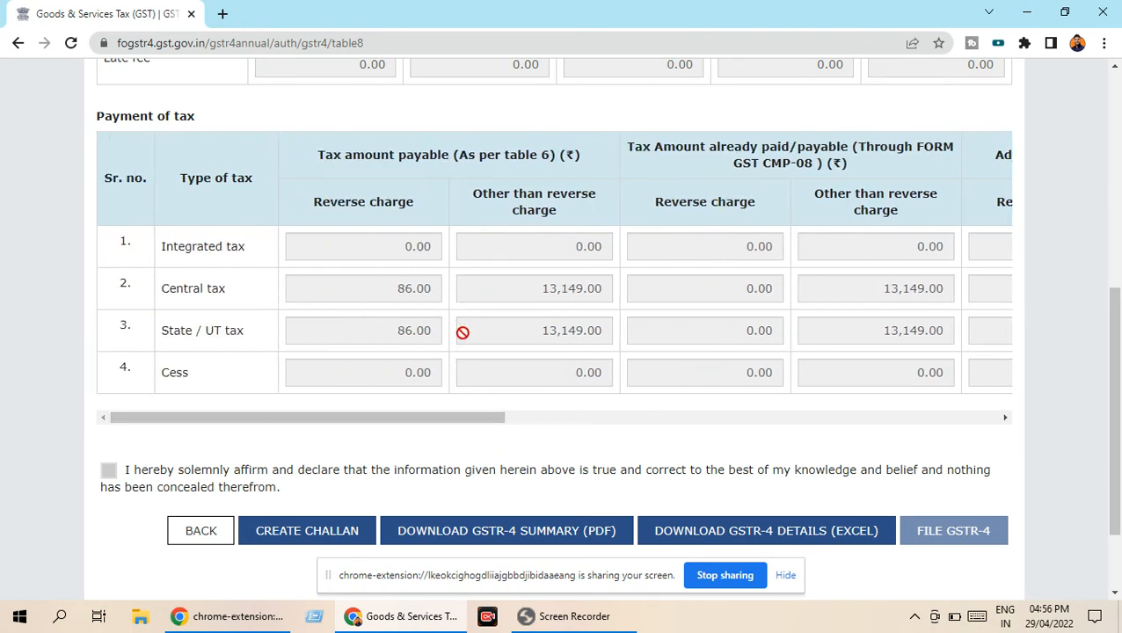
{"action": "left_click_drag", "start_coordinate": [423, 425], "coordinate": [400, 419]}
{"action": "left_click_drag", "start_coordinate": [464, 420], "coordinate": [394, 421]}
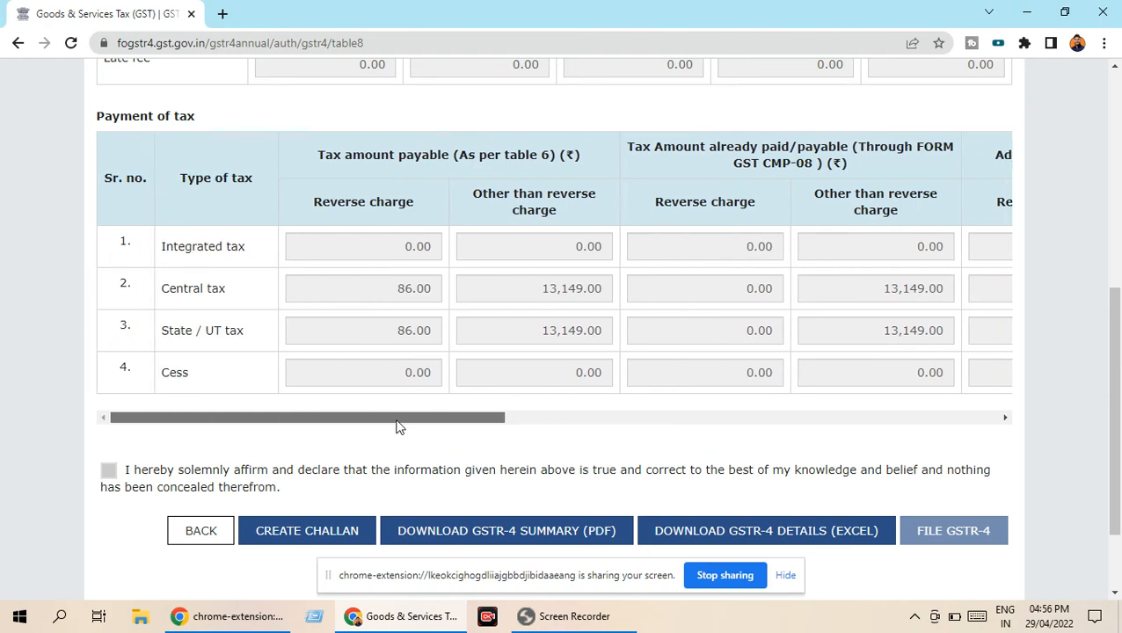
- Compare the cash ledger's total tax balance with the central and state reverse charge tax payable as per table 6
{"action": "scroll", "coordinate": [959, 277], "scroll_direction": "up", "scroll_amount": 2}
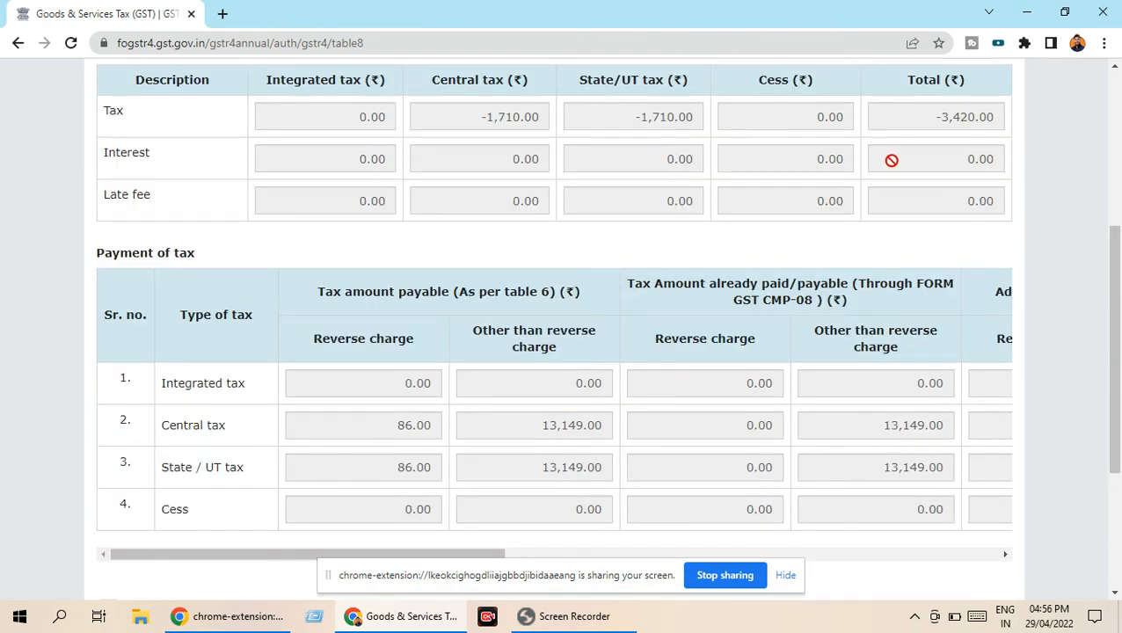
{"action": "scroll", "coordinate": [851, 220], "scroll_direction": "down", "scroll_amount": 1}
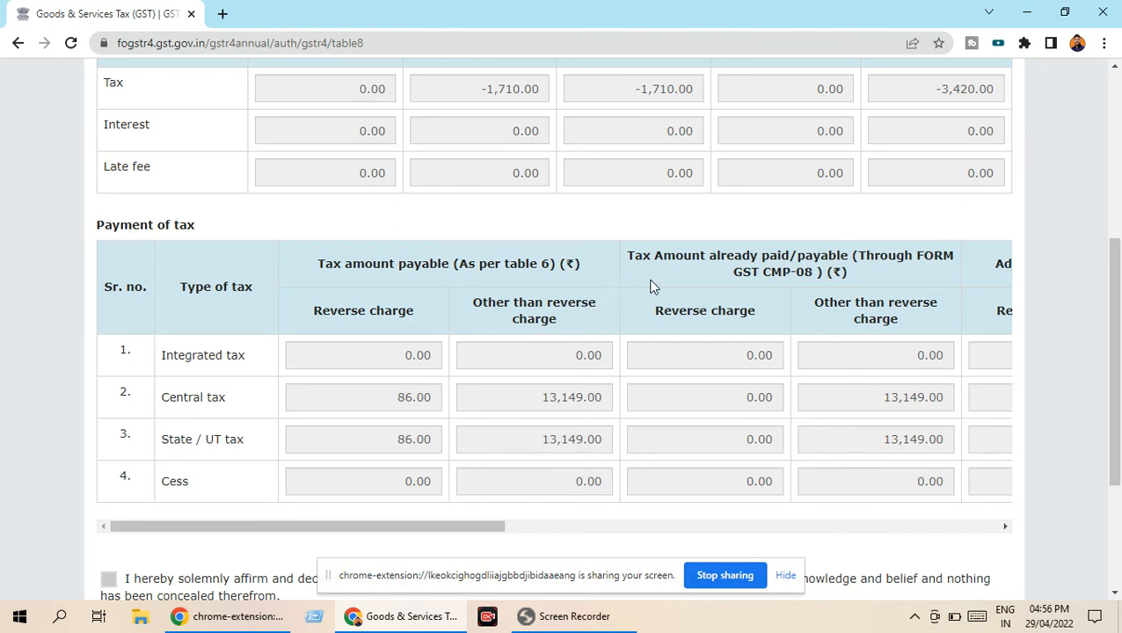
{"action": "scroll", "coordinate": [651, 286], "scroll_direction": "up", "scroll_amount": 2}
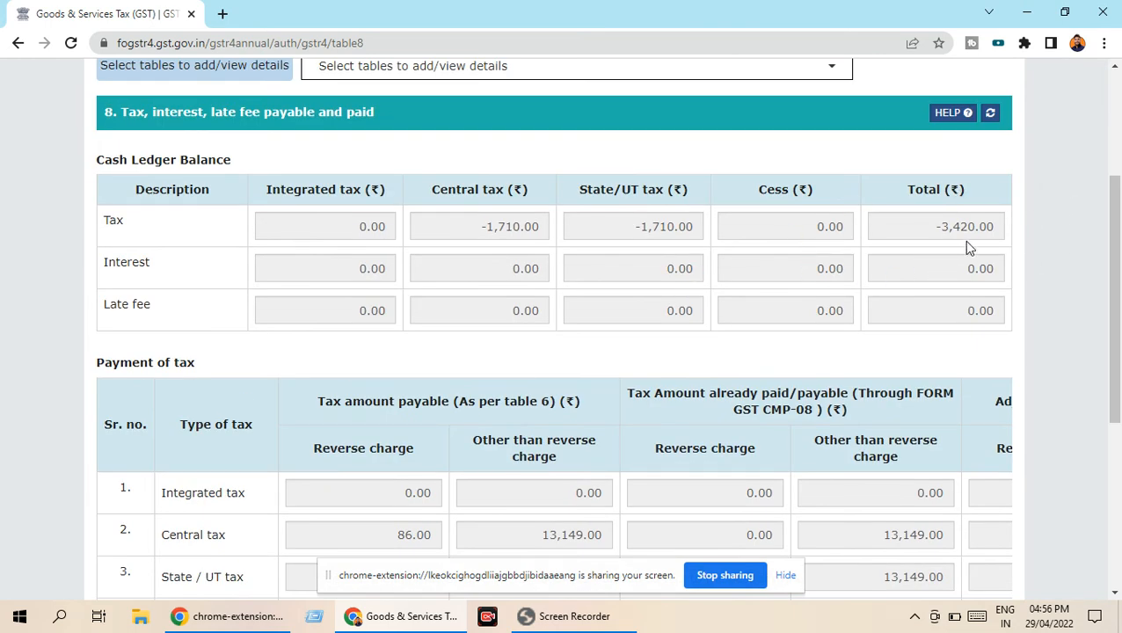
{"action": "scroll", "coordinate": [671, 301], "scroll_direction": "down", "scroll_amount": 2}
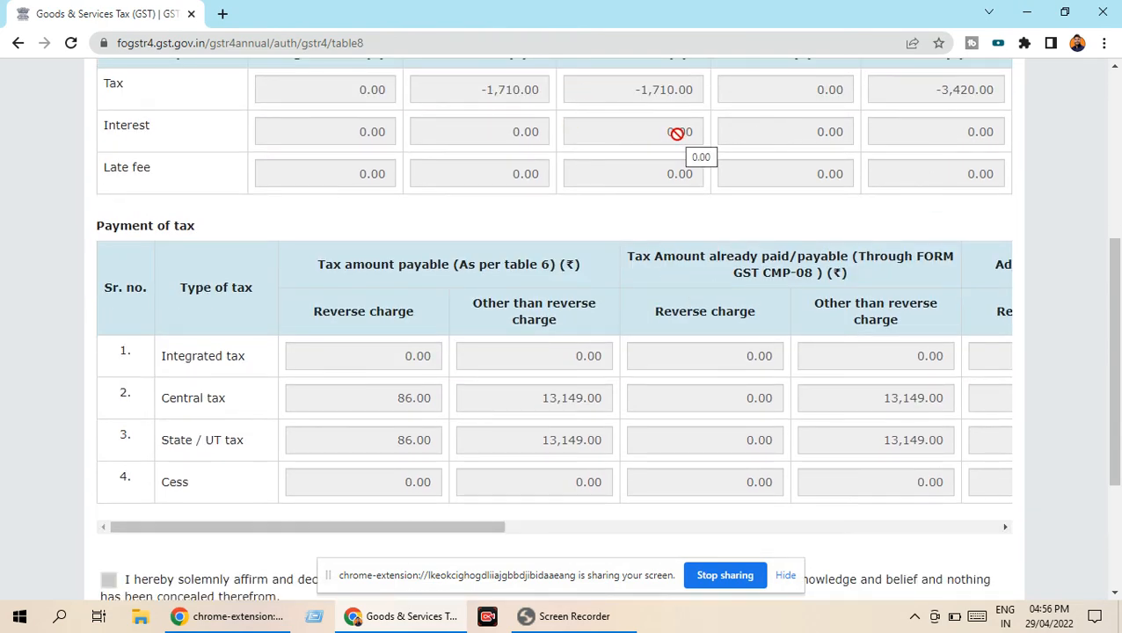
{"action": "scroll", "coordinate": [604, 230], "scroll_direction": "down", "scroll_amount": 1}
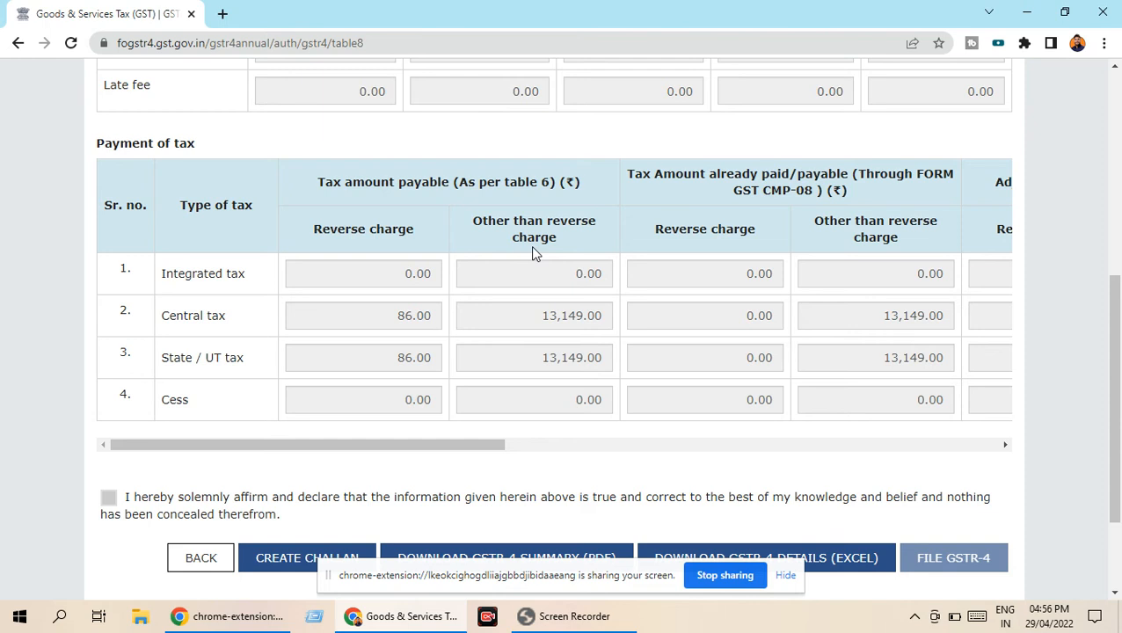
{"action": "scroll", "coordinate": [629, 211], "scroll_direction": "up", "scroll_amount": 1}
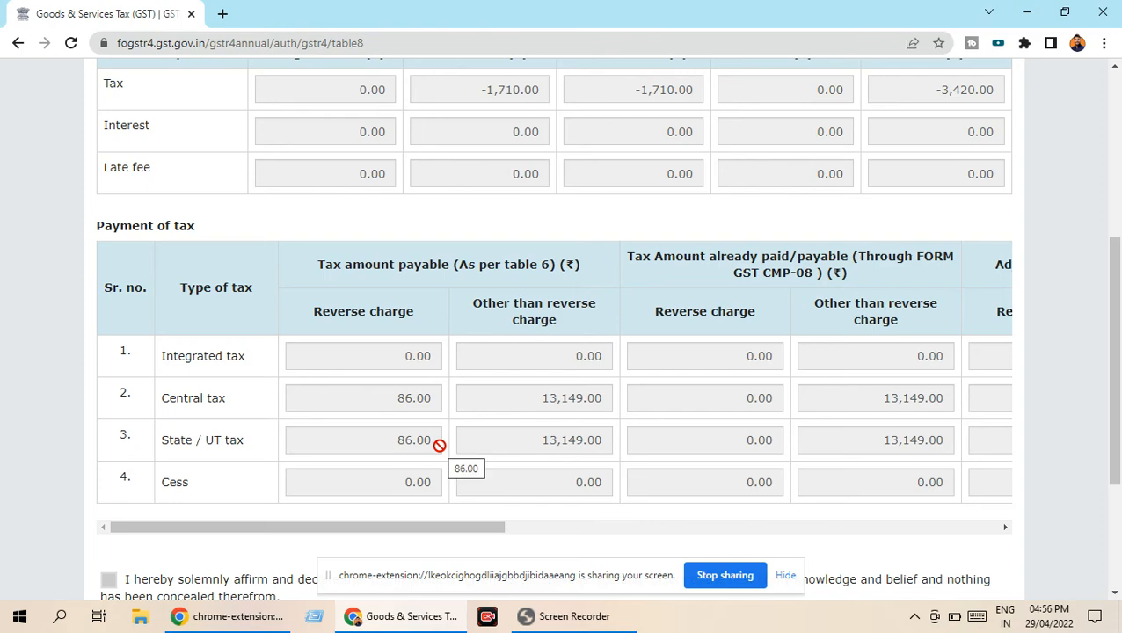
{"action": "scroll", "coordinate": [492, 402], "scroll_direction": "down", "scroll_amount": 2}
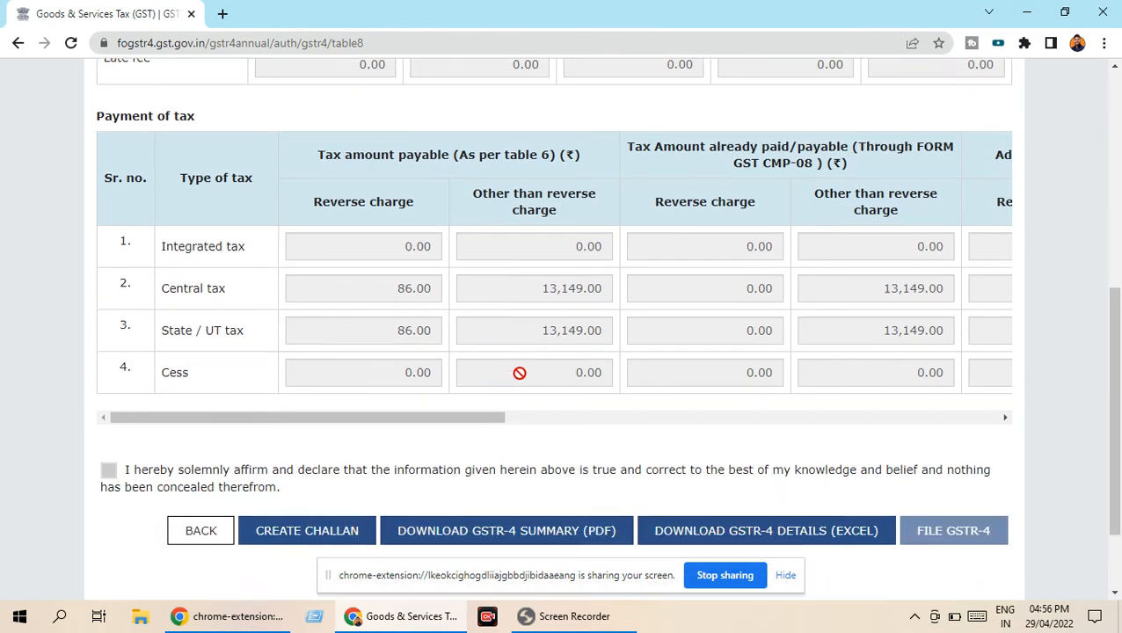
{"action": "scroll", "coordinate": [726, 360], "scroll_direction": "up", "scroll_amount": 4}
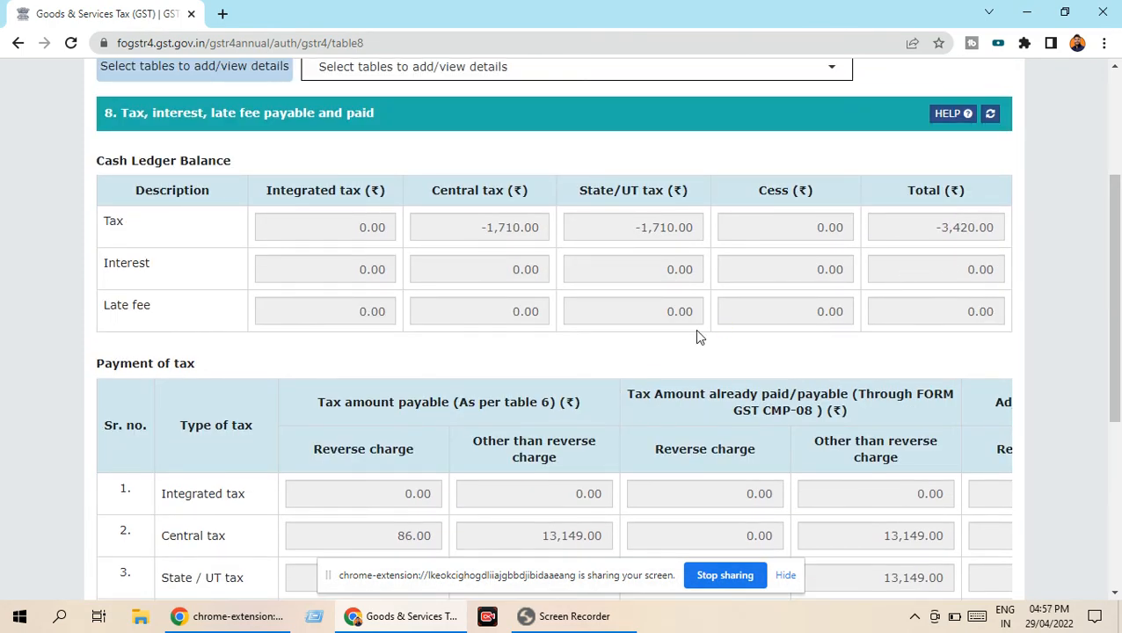
- Examine the balance of tax payable, interest, late fee and additional cash required in table 8 against the cash ledger balance
{"action": "scroll", "coordinate": [695, 329], "scroll_direction": "down", "scroll_amount": 2}
{"action": "scroll", "coordinate": [678, 337], "scroll_direction": "down", "scroll_amount": 1}
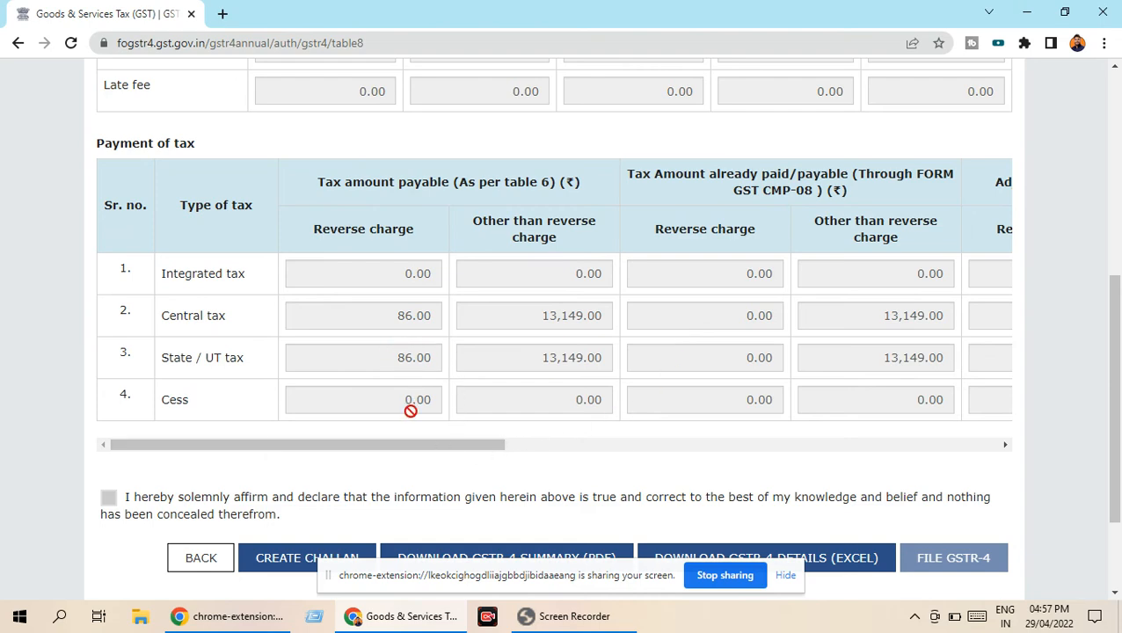
{"action": "left_click_drag", "start_coordinate": [386, 444], "coordinate": [915, 432]}
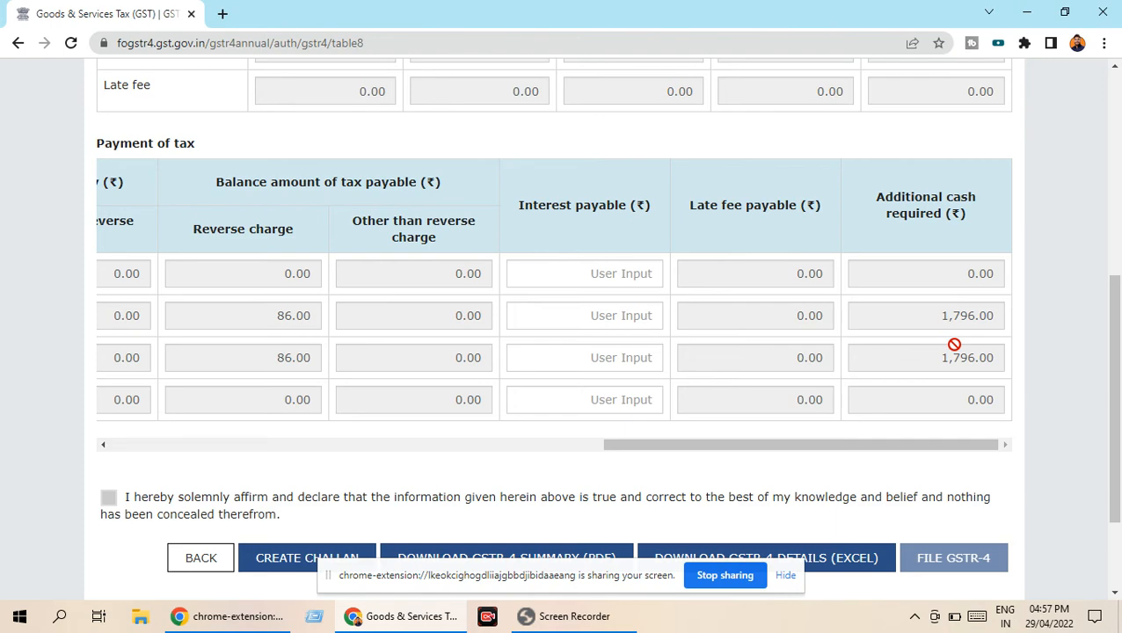
{"action": "scroll", "coordinate": [954, 344], "scroll_direction": "up", "scroll_amount": 3}
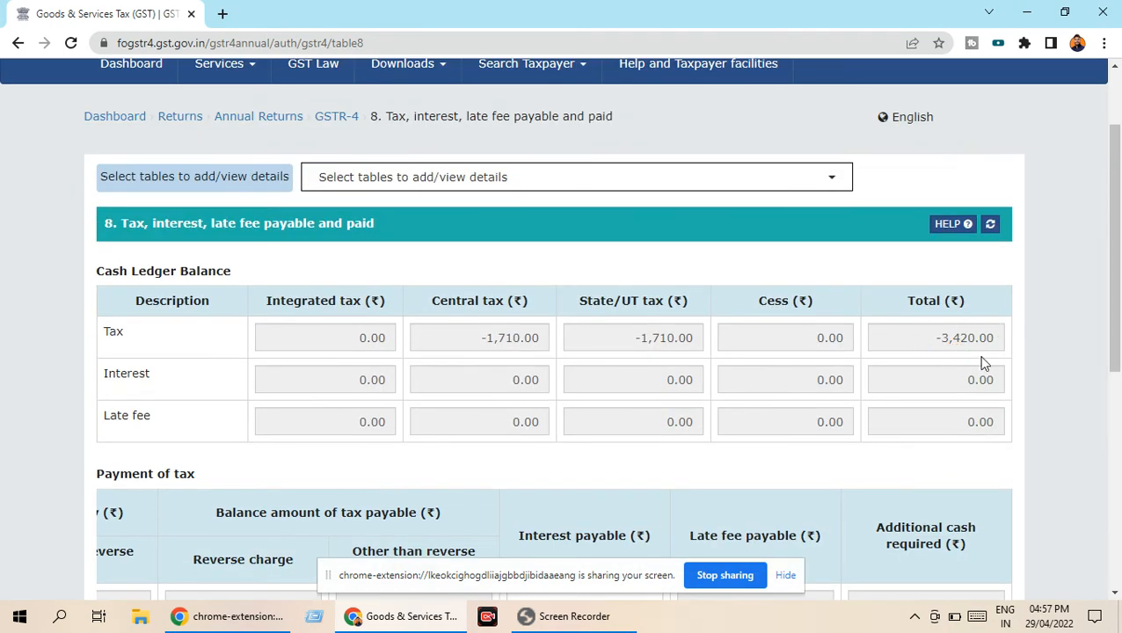
{"action": "scroll", "coordinate": [976, 360], "scroll_direction": "down", "scroll_amount": 5}
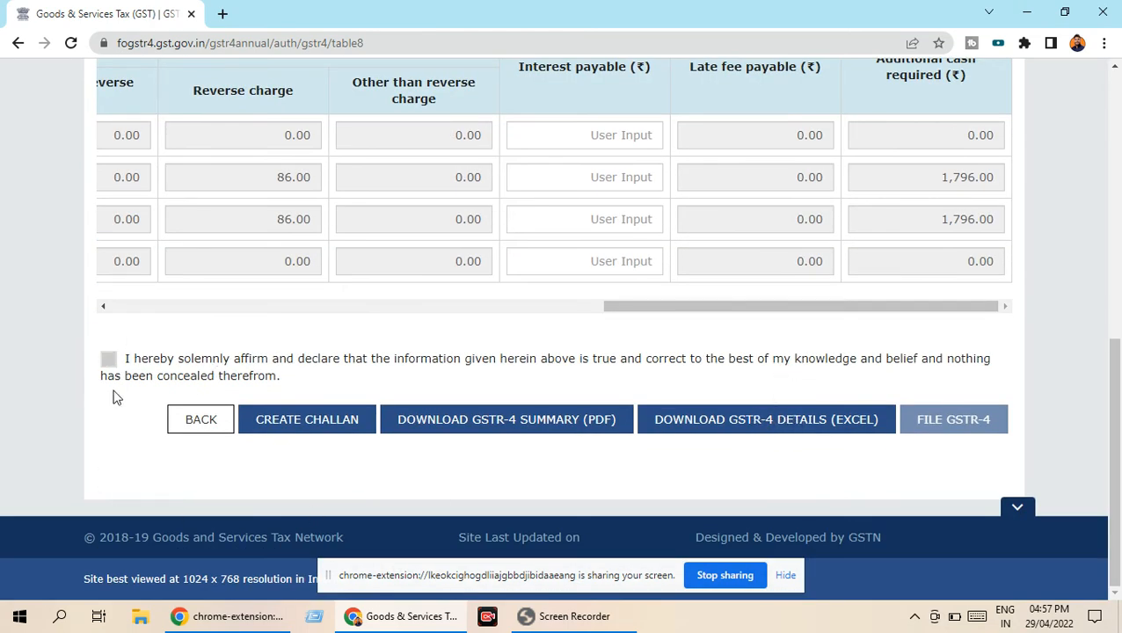
{"action": "scroll", "coordinate": [840, 372], "scroll_direction": "up", "scroll_amount": 1}
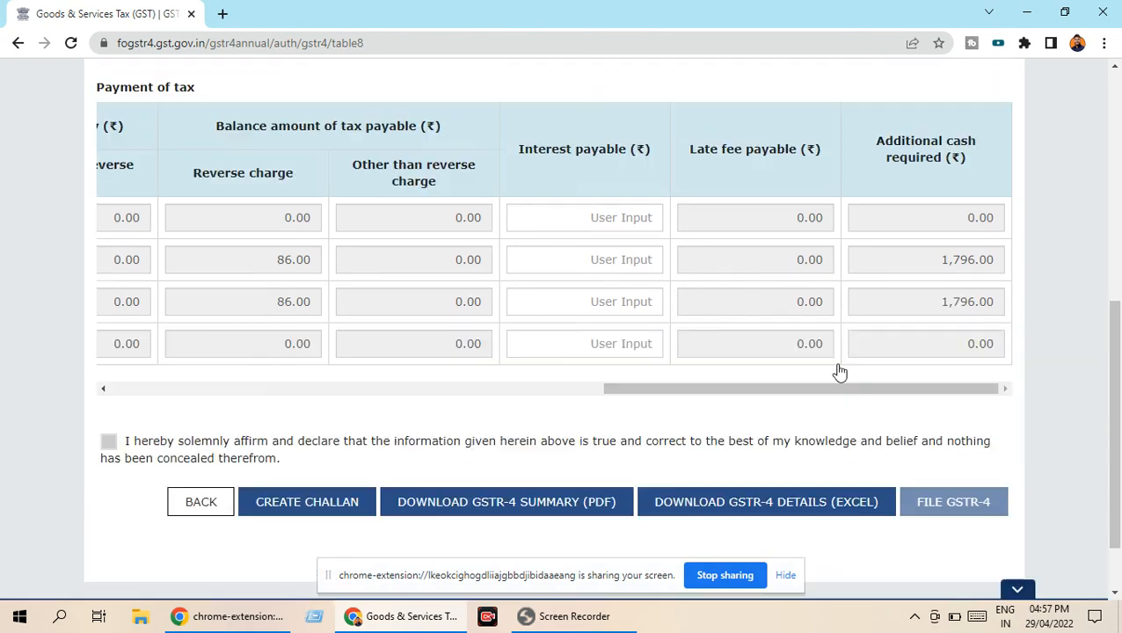
{"action": "scroll", "coordinate": [840, 372], "scroll_direction": "up", "scroll_amount": 3}
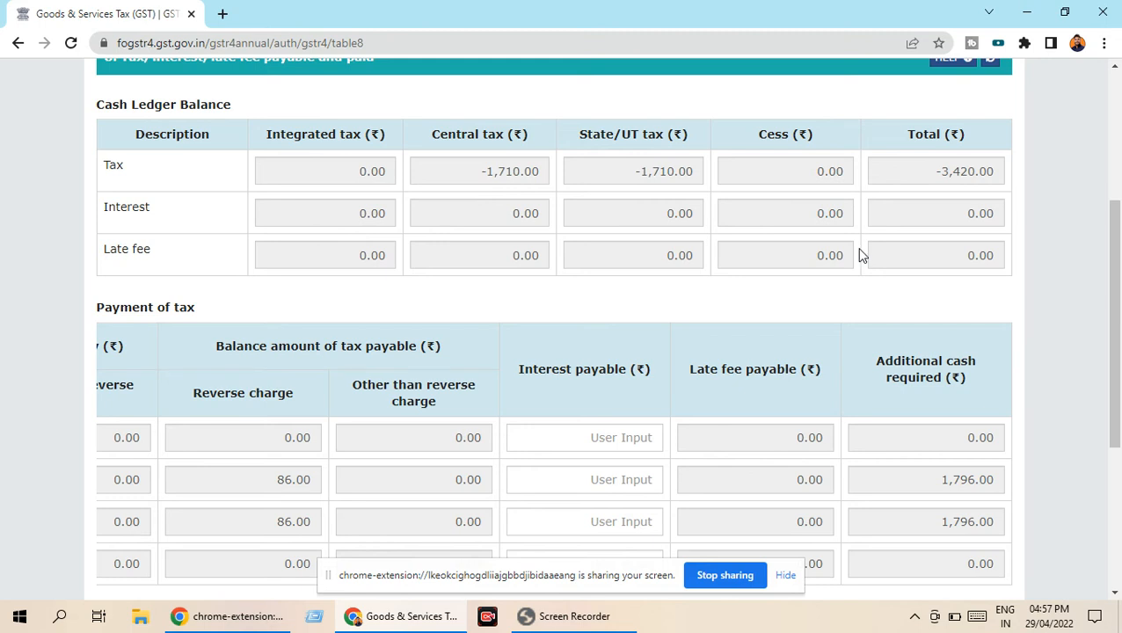
{"action": "scroll", "coordinate": [709, 306], "scroll_direction": "down", "scroll_amount": 2}
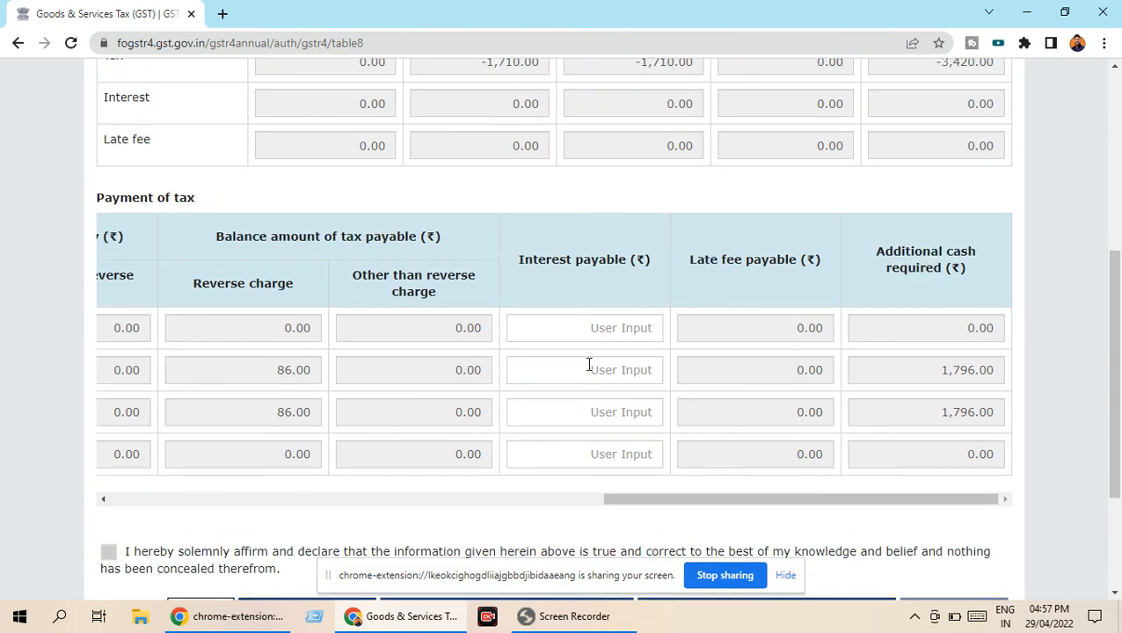
- Create a challan for the additional cash required, look at the payment modes offered and choose E-Payment
{"action": "scroll", "coordinate": [561, 425], "scroll_direction": "down", "scroll_amount": 2}
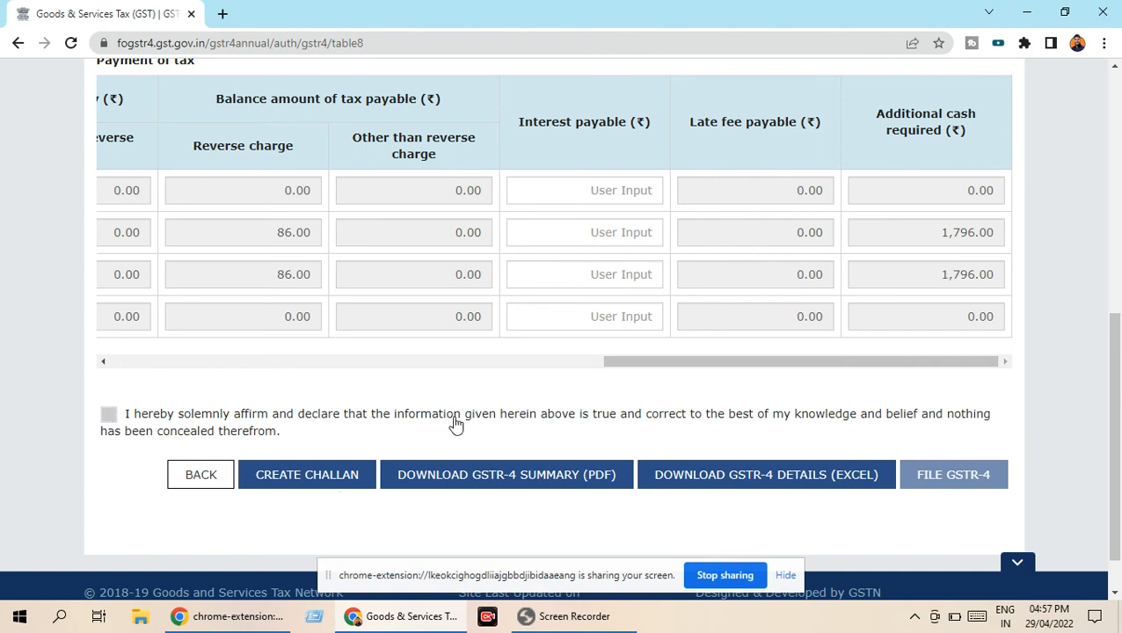
{"action": "left_click", "coordinate": [318, 482]}
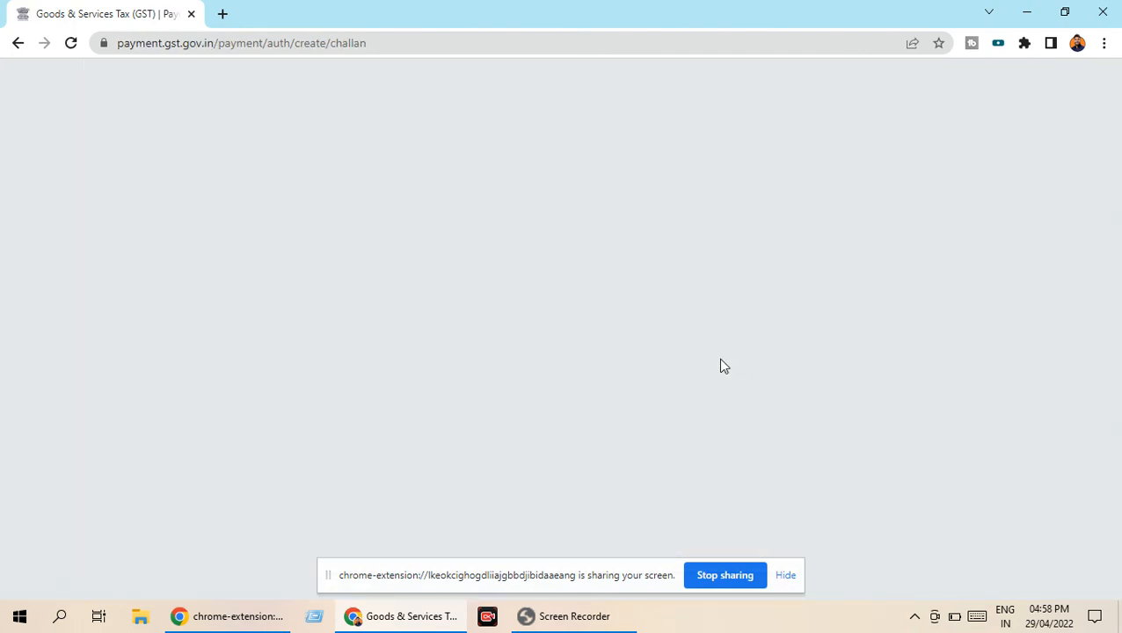
{"action": "scroll", "coordinate": [643, 358], "scroll_direction": "down", "scroll_amount": 5}
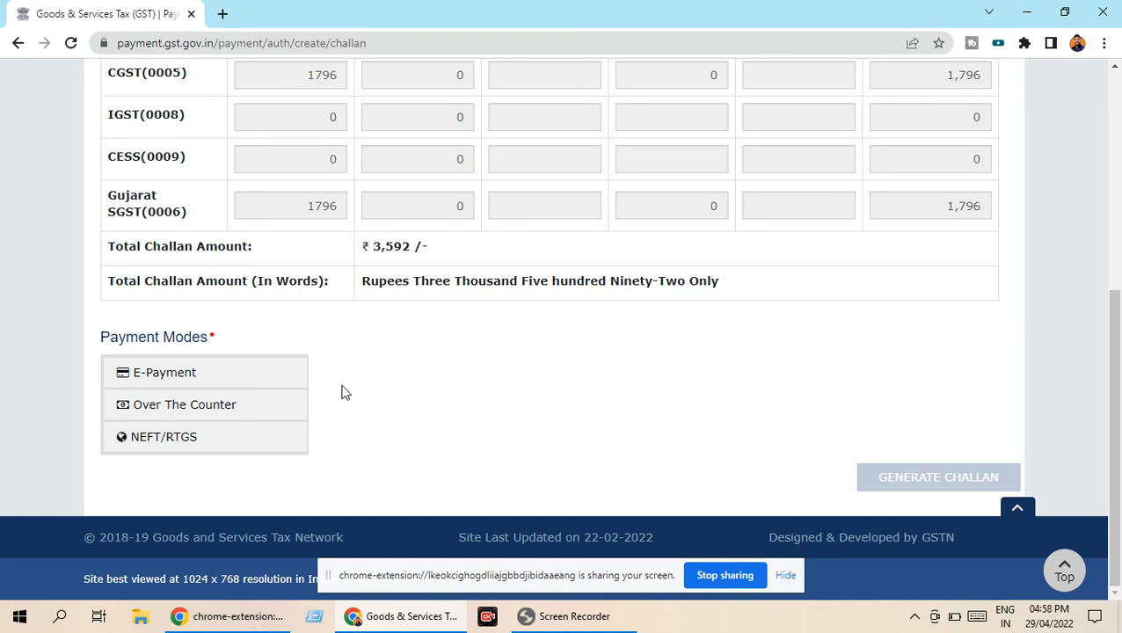
{"action": "left_click", "coordinate": [176, 380]}
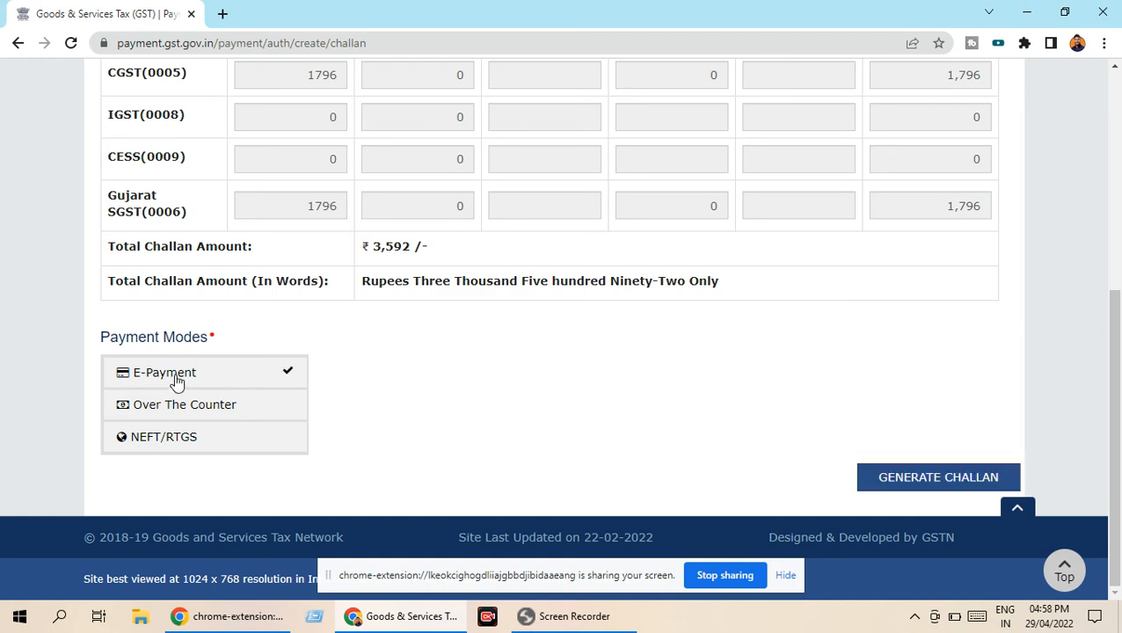
{"action": "left_click", "coordinate": [182, 413]}
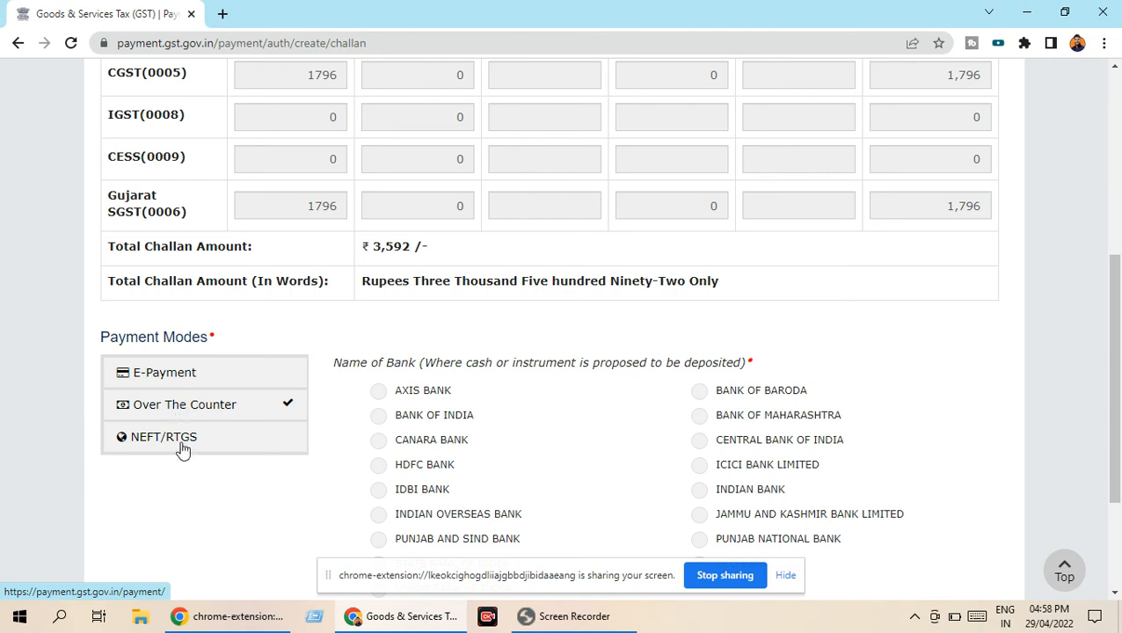
{"action": "left_click", "coordinate": [180, 440]}
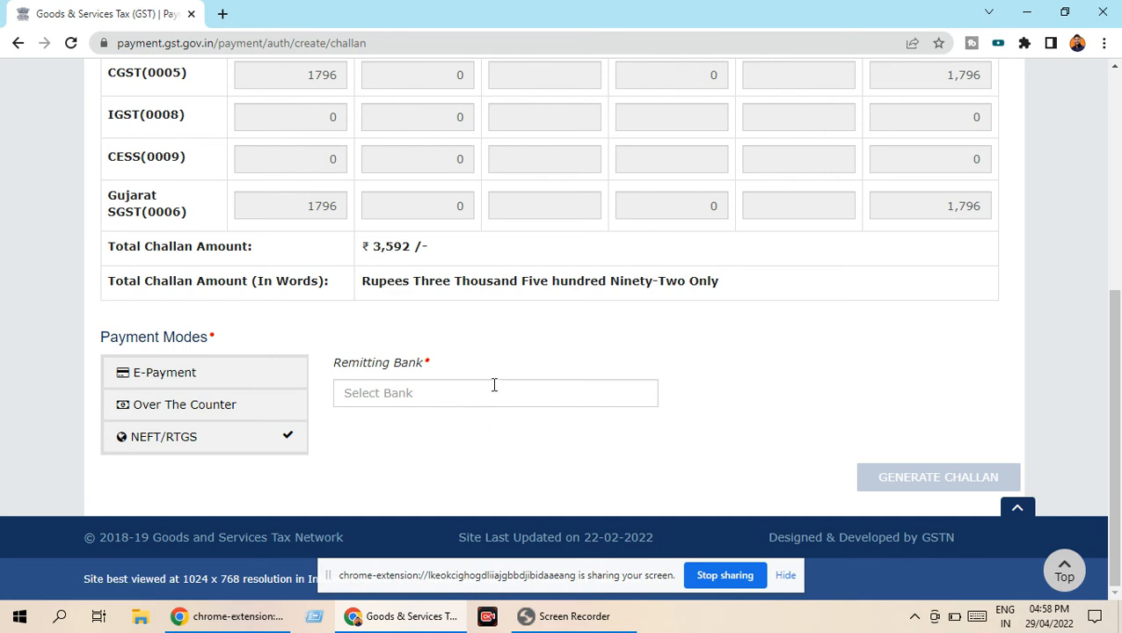
{"action": "left_click", "coordinate": [184, 382]}
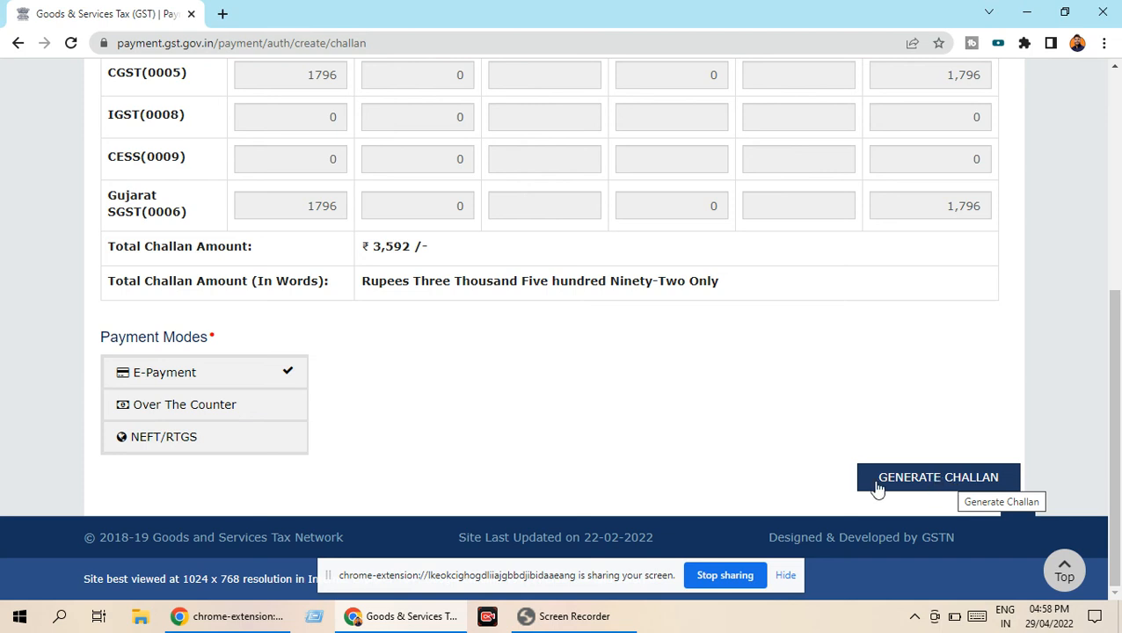
- Review the challan's details of deposit for CGST and Gujarat SGST, and generate the challan
{"action": "scroll", "coordinate": [647, 423], "scroll_direction": "up", "scroll_amount": 1}
{"action": "scroll", "coordinate": [642, 422], "scroll_direction": "up", "scroll_amount": 2}
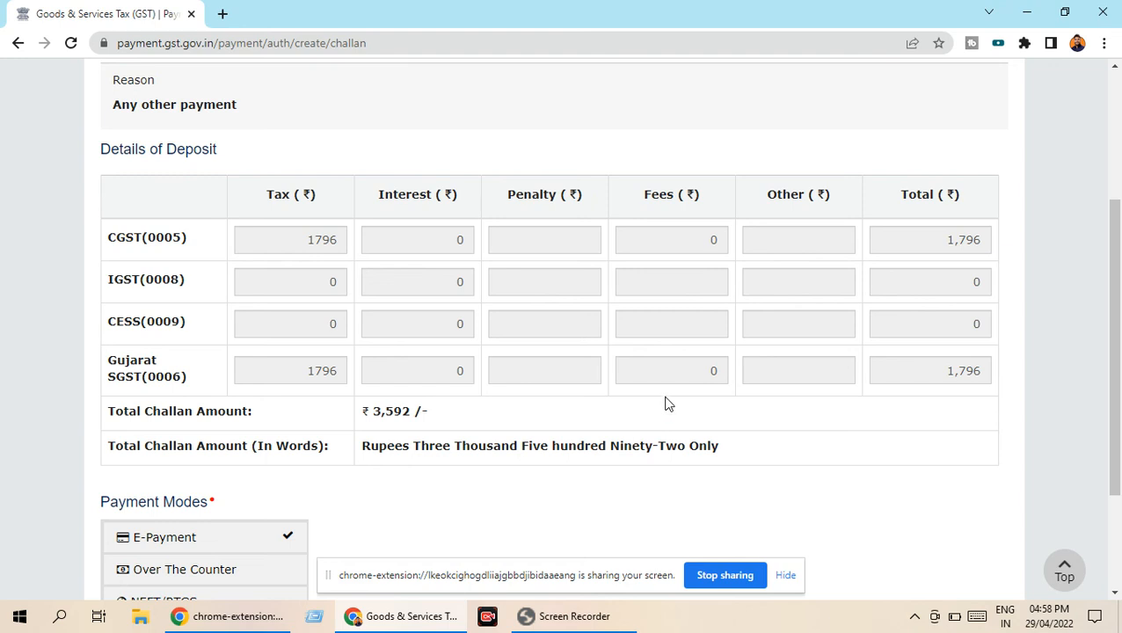
{"action": "scroll", "coordinate": [666, 404], "scroll_direction": "down", "scroll_amount": 1}
{"action": "scroll", "coordinate": [668, 391], "scroll_direction": "down", "scroll_amount": 2}
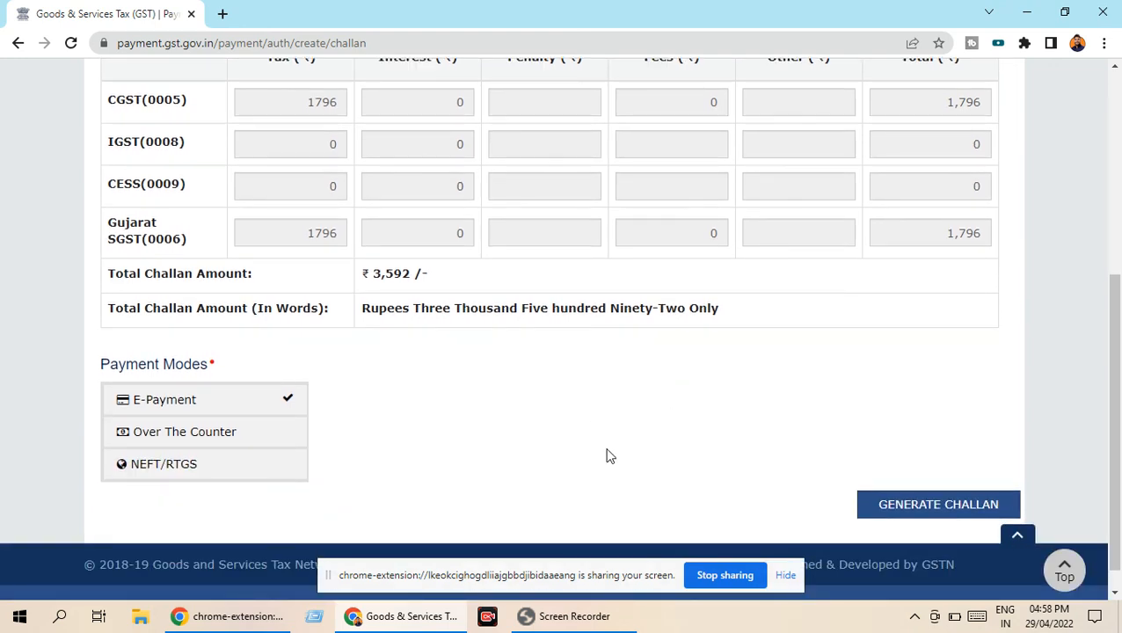
{"action": "scroll", "coordinate": [579, 416], "scroll_direction": "up", "scroll_amount": 3}
{"action": "scroll", "coordinate": [736, 463], "scroll_direction": "down", "scroll_amount": 3}
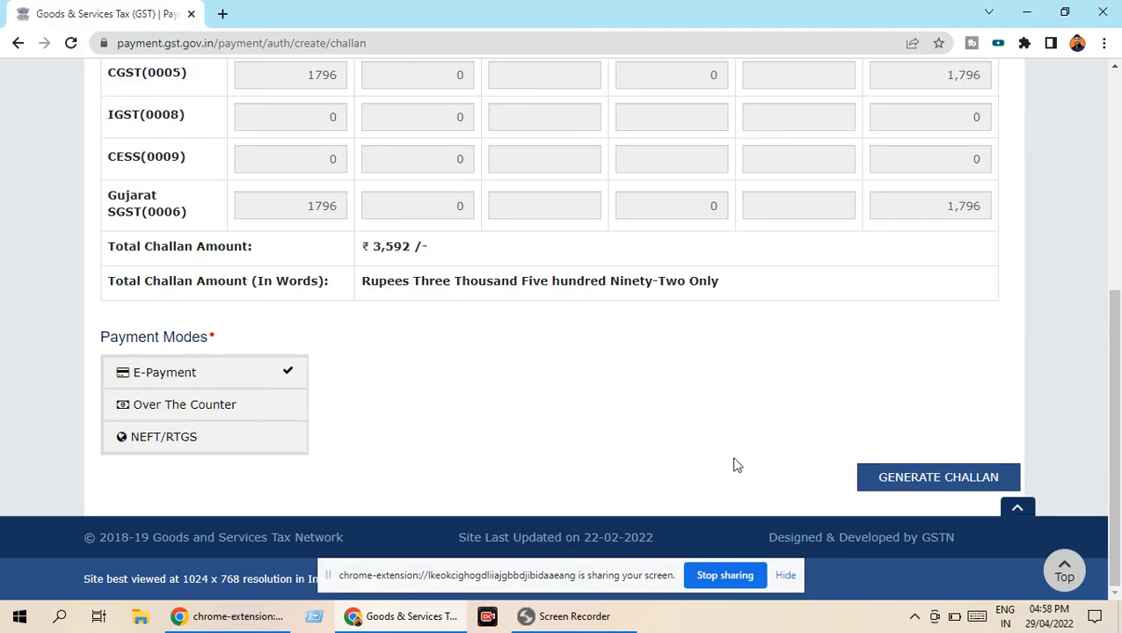
{"action": "scroll", "coordinate": [323, 398], "scroll_direction": "up", "scroll_amount": 2}
{"action": "scroll", "coordinate": [659, 449], "scroll_direction": "down", "scroll_amount": 2}
{"action": "left_click", "coordinate": [877, 480]}
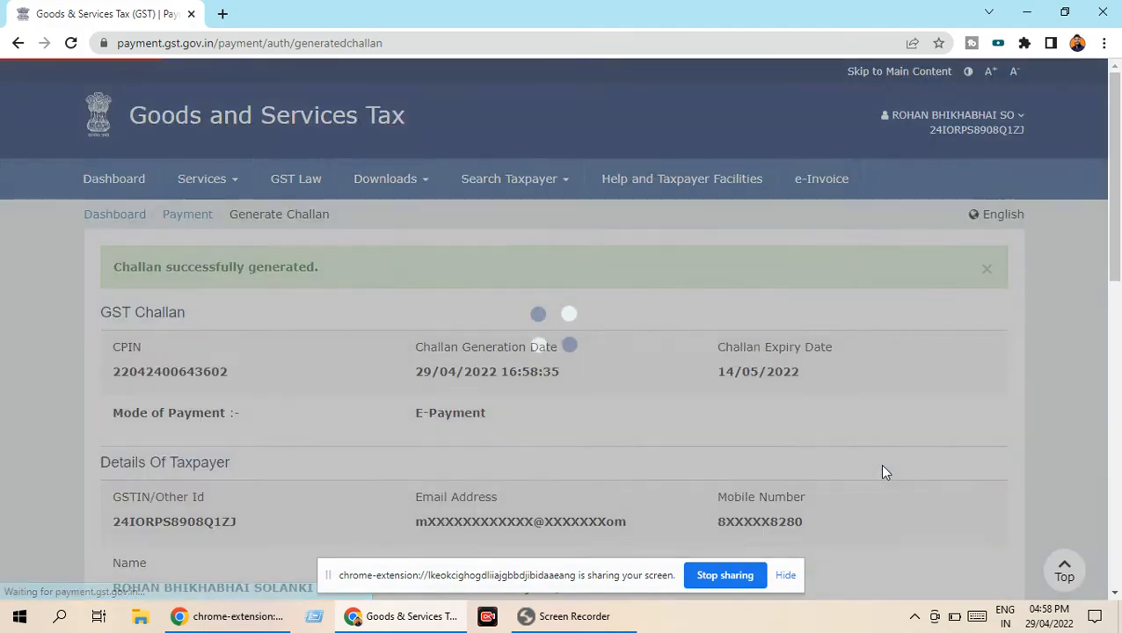
- Select Net Banking as the mode of e-payment and review the available banks and the generated challan's details
{"action": "scroll", "coordinate": [556, 403], "scroll_direction": "down", "scroll_amount": 9}
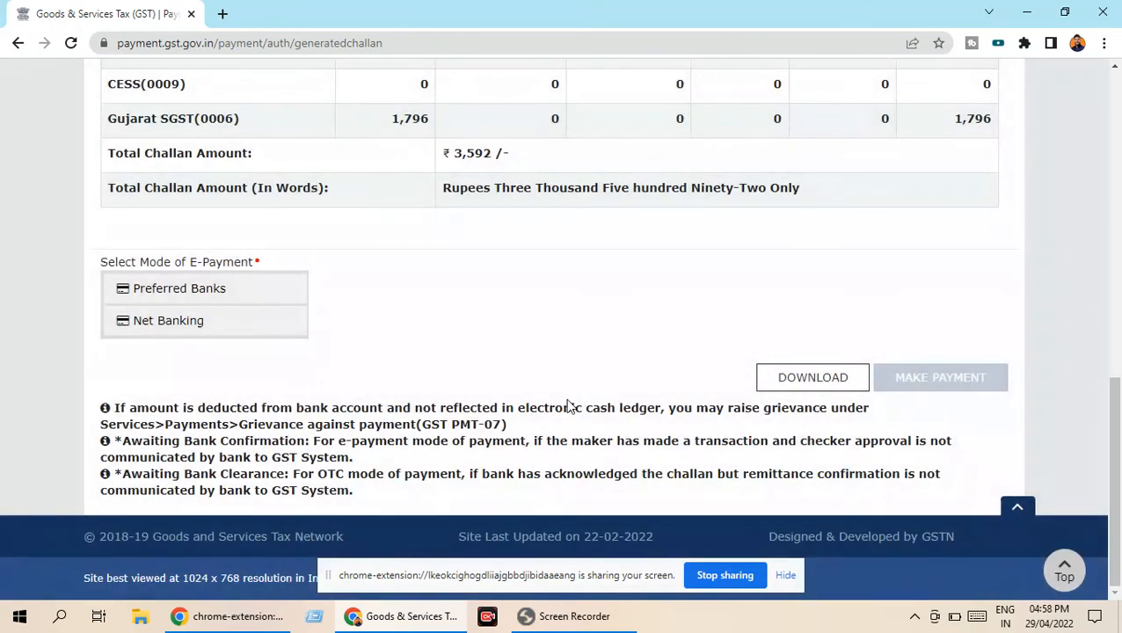
{"action": "left_click", "coordinate": [182, 325]}
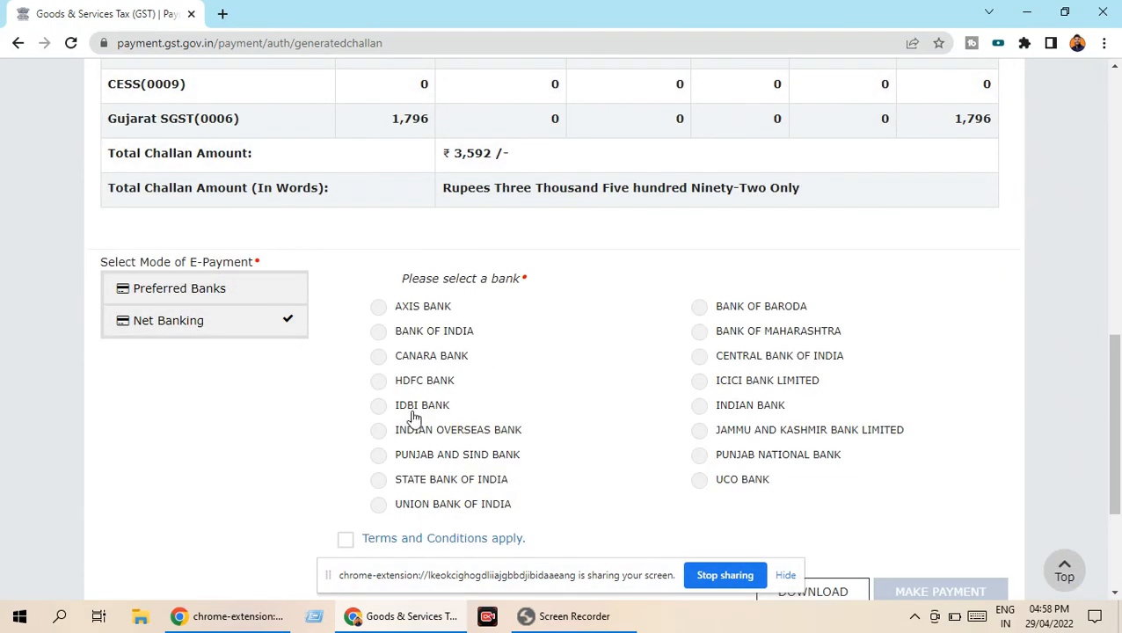
{"action": "scroll", "coordinate": [540, 381], "scroll_direction": "down", "scroll_amount": 3}
{"action": "scroll", "coordinate": [633, 404], "scroll_direction": "up", "scroll_amount": 10}
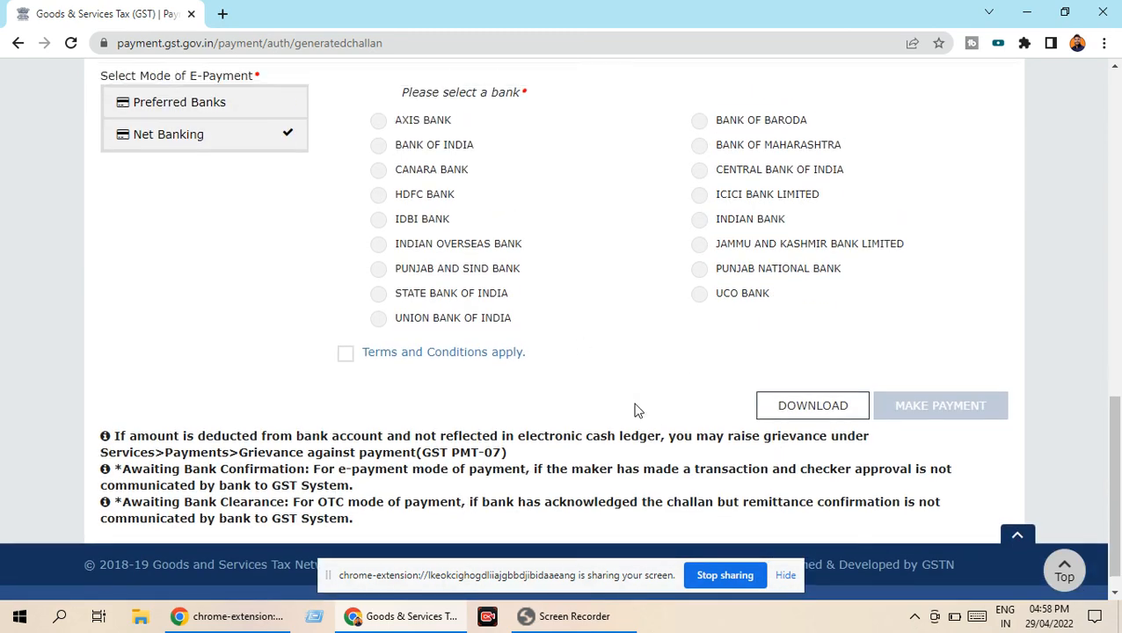
{"action": "scroll", "coordinate": [629, 401], "scroll_direction": "up", "scroll_amount": 1}
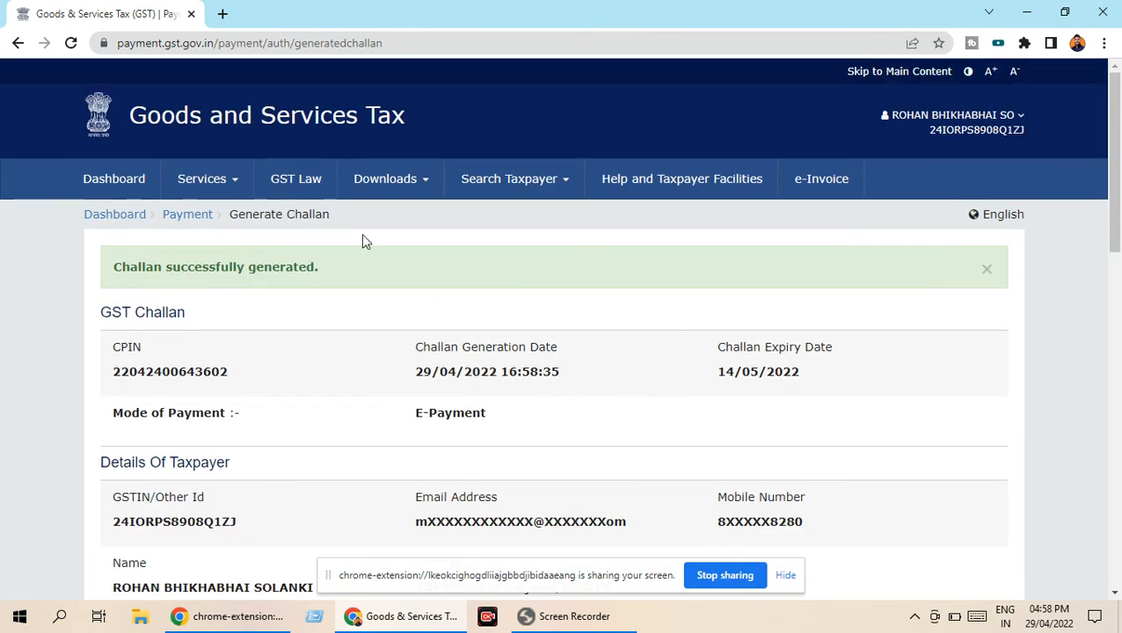
- Return to the dashboard and check the ledger balance there
{"action": "left_click", "coordinate": [132, 216]}
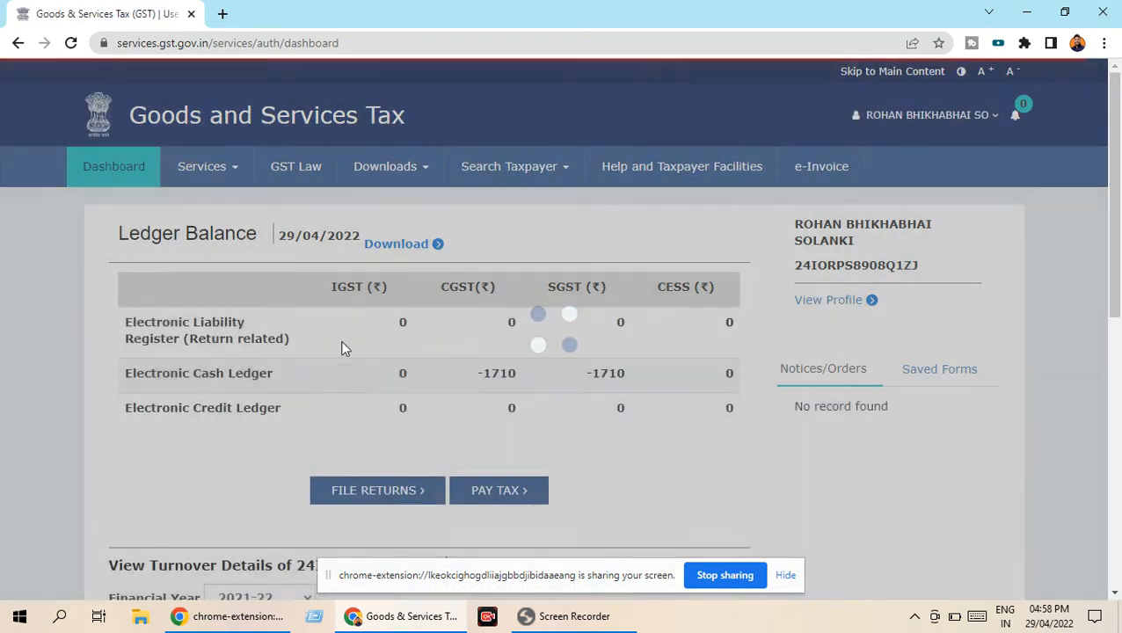
{"action": "scroll", "coordinate": [480, 413], "scroll_direction": "down", "scroll_amount": 3}
{"action": "scroll", "coordinate": [432, 433], "scroll_direction": "up", "scroll_amount": 3}
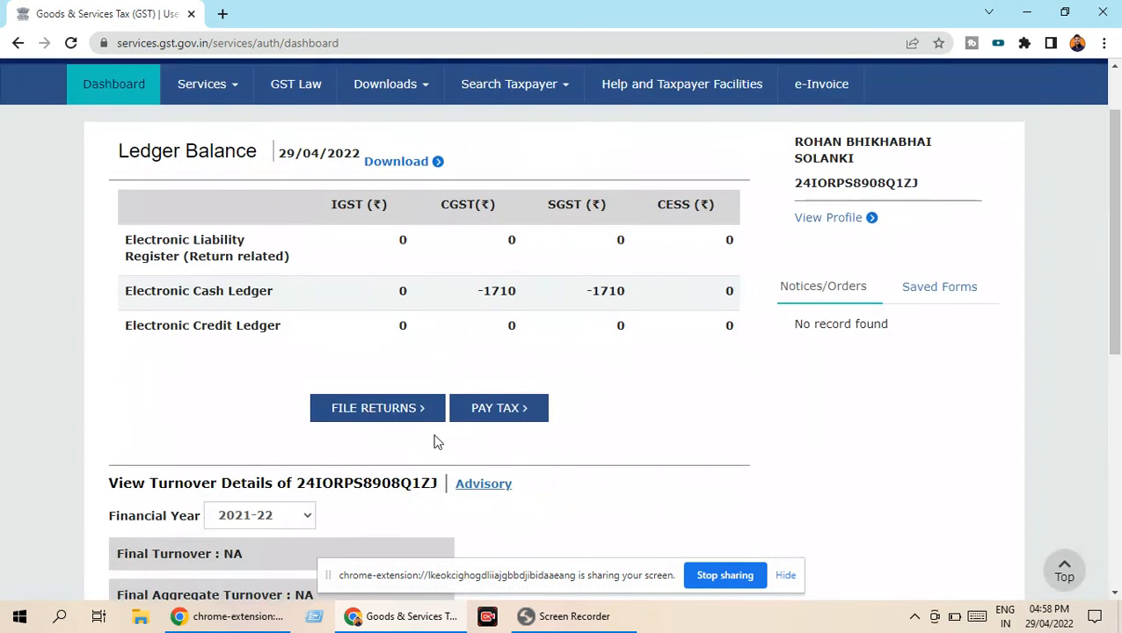
- Find the annual returns for financial year 2021-22 and open the GSTR-4 return
{"action": "mouse_move", "coordinate": [236, 179]}
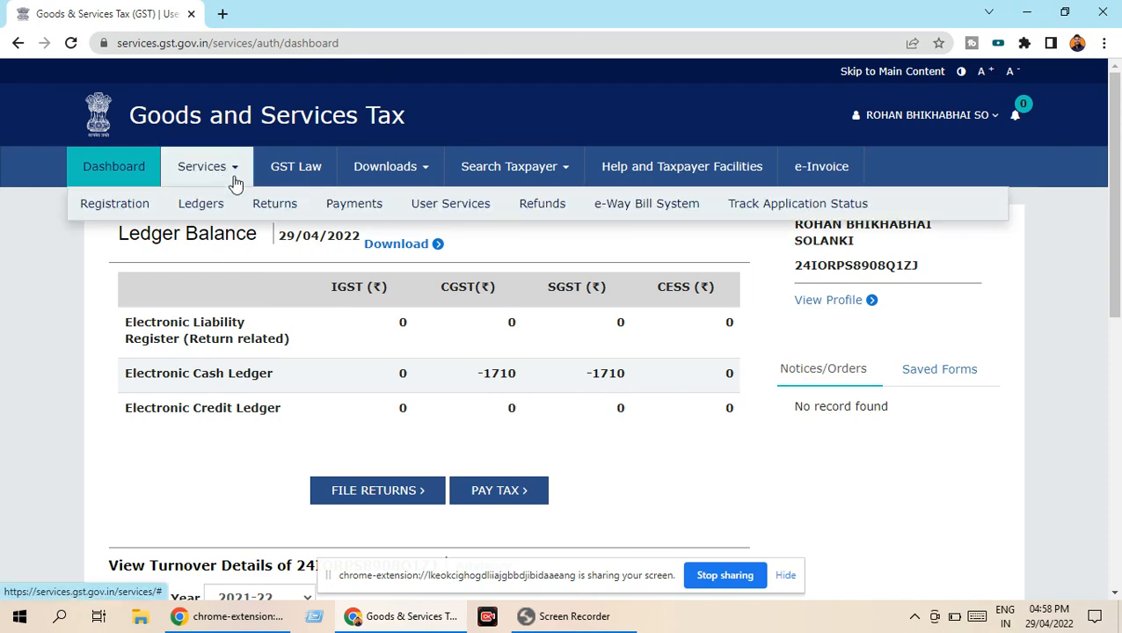
{"action": "mouse_move", "coordinate": [271, 205]}
{"action": "left_click", "coordinate": [572, 296]}
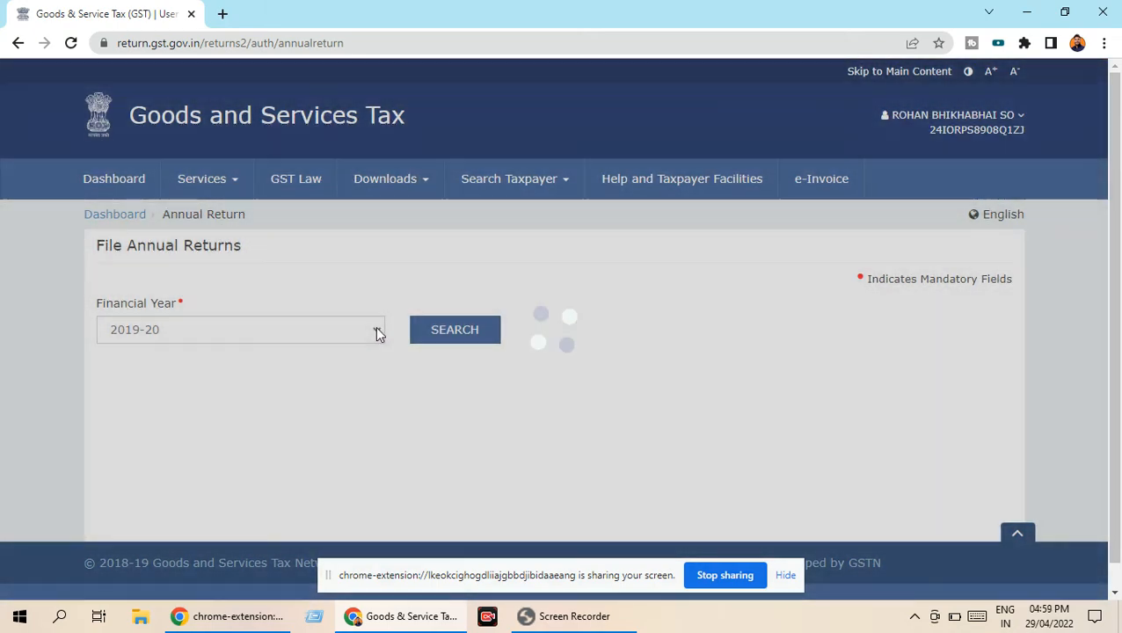
{"action": "left_click", "coordinate": [376, 331]}
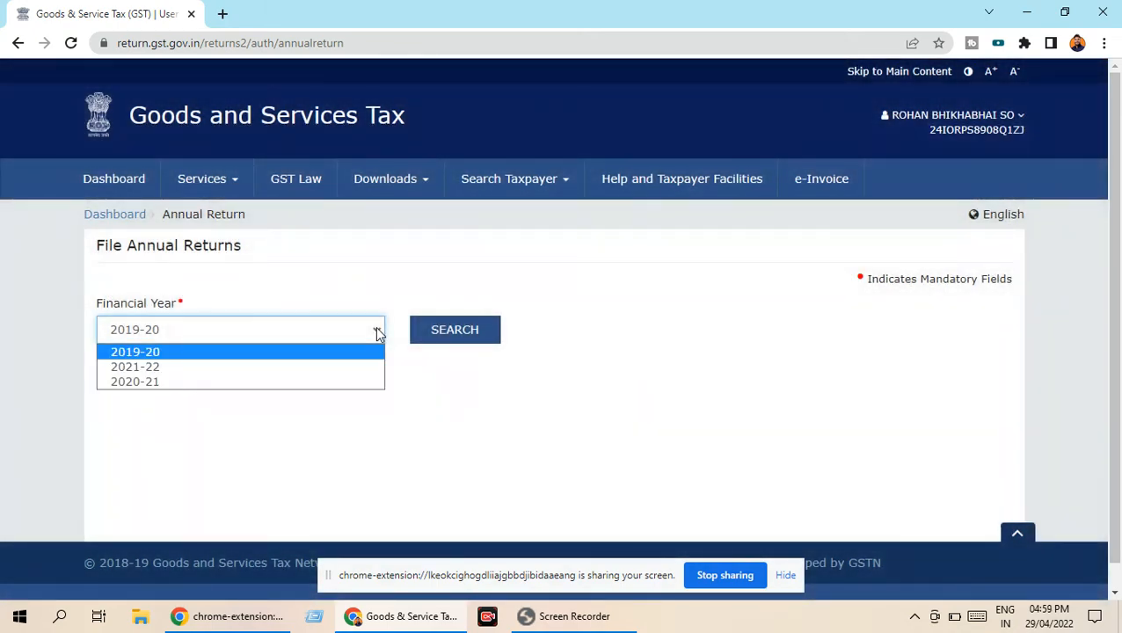
{"action": "left_click", "coordinate": [248, 371]}
{"action": "left_click", "coordinate": [438, 340]}
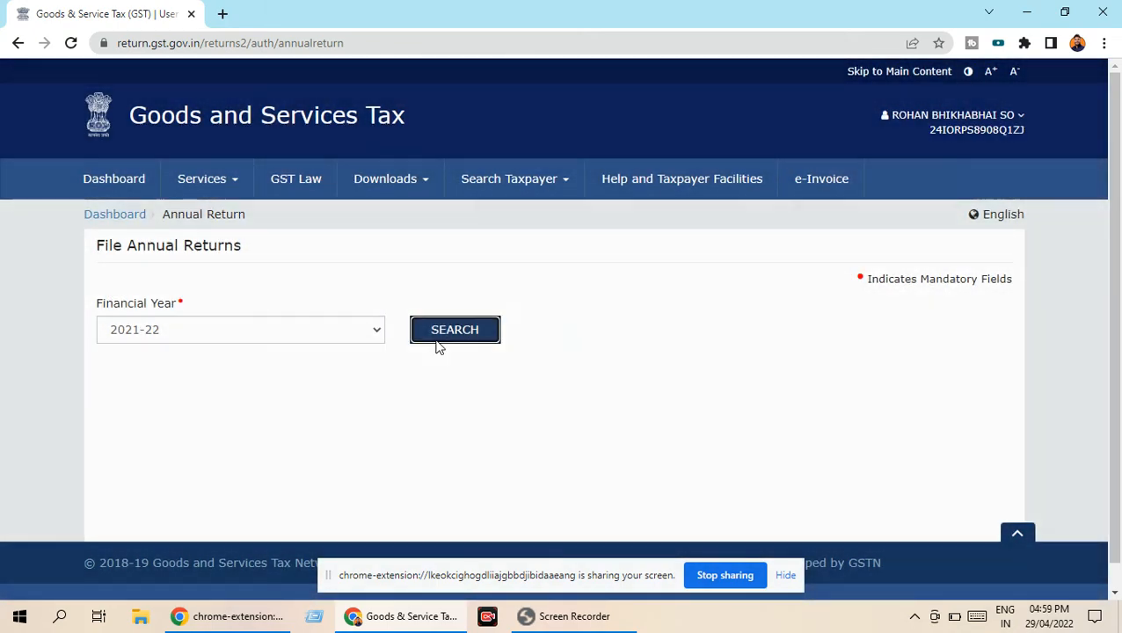
{"action": "scroll", "coordinate": [283, 426], "scroll_direction": "down", "scroll_amount": 2}
{"action": "left_click", "coordinate": [182, 510]}
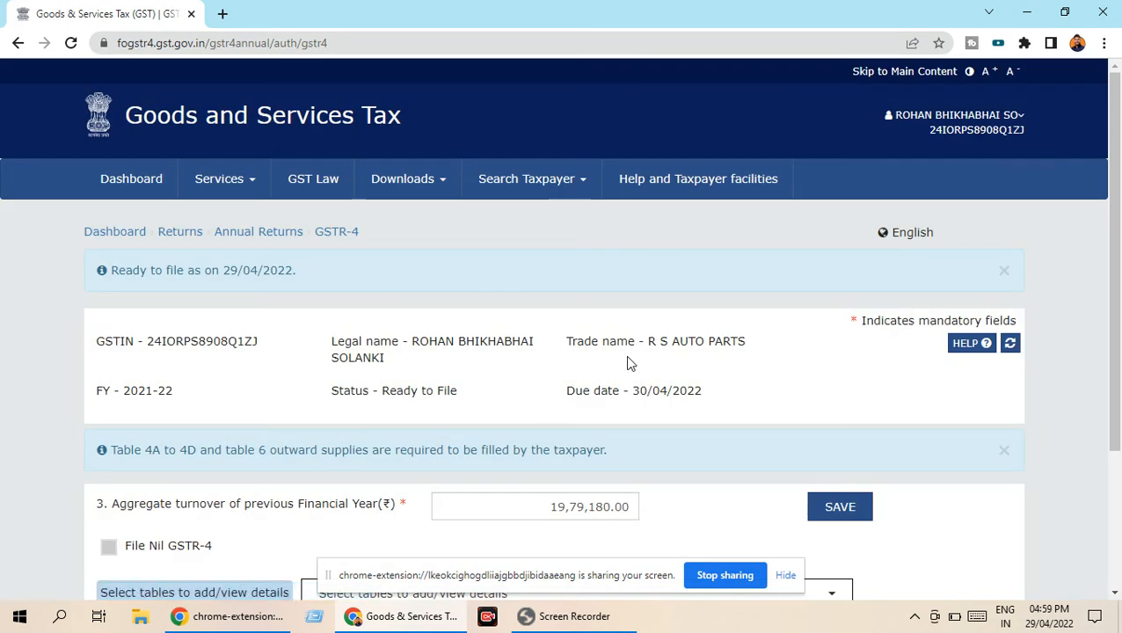
- Proceed to file GSTR-4 and review the return preview through to table 7, TDS/TCS Credit received
{"action": "scroll", "coordinate": [638, 372], "scroll_direction": "down", "scroll_amount": 2}
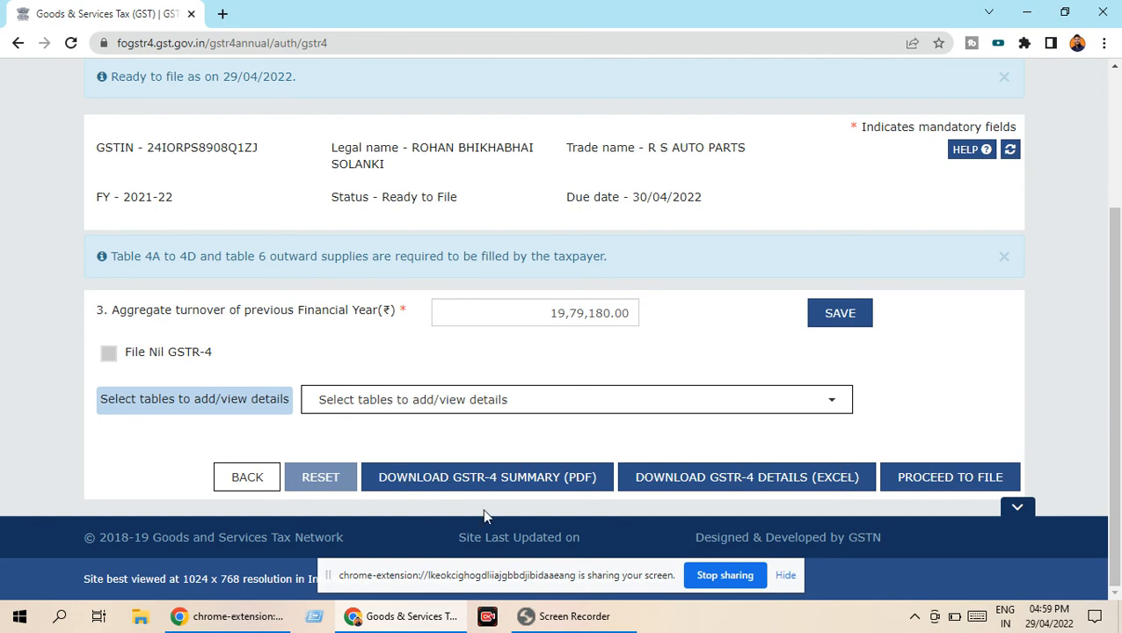
{"action": "left_click", "coordinate": [950, 478]}
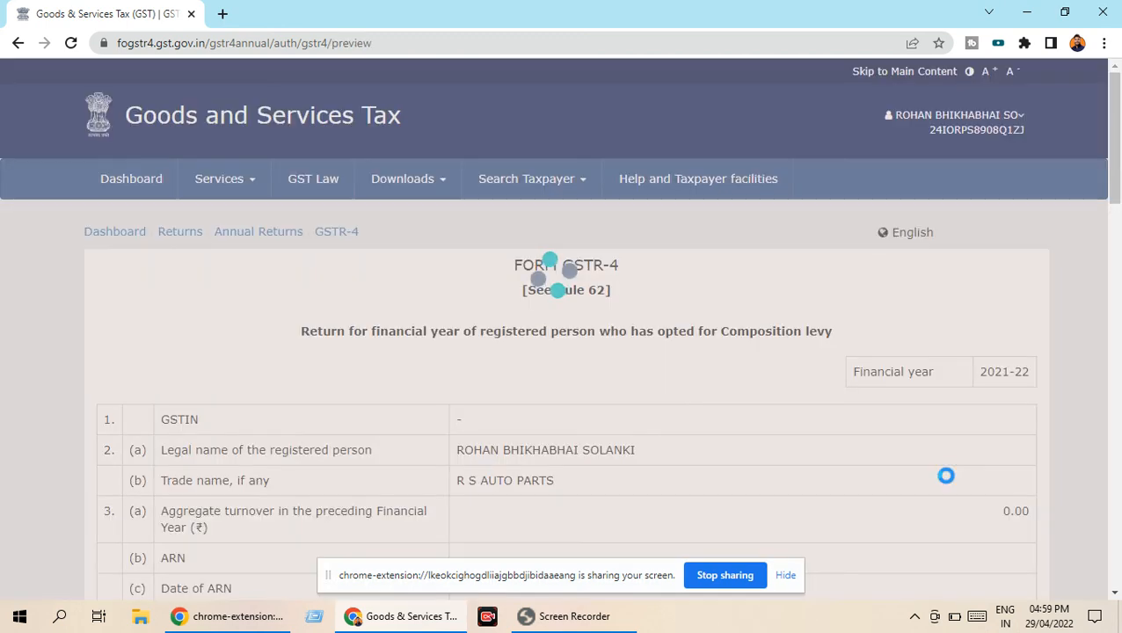
{"action": "scroll", "coordinate": [671, 358], "scroll_direction": "down", "scroll_amount": 10}
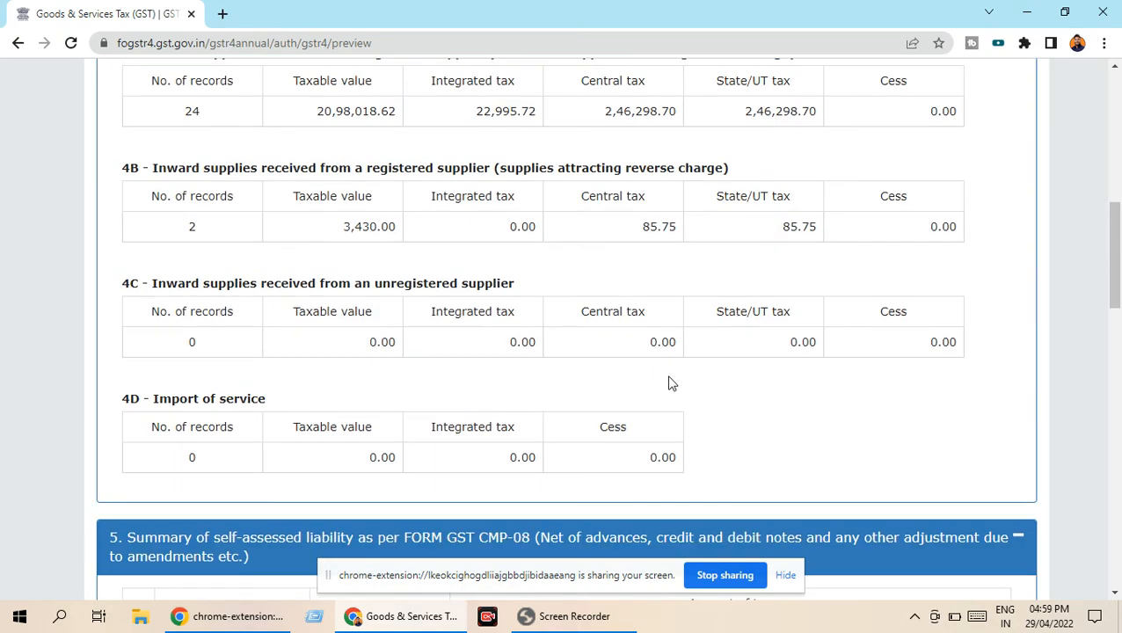
{"action": "scroll", "coordinate": [666, 381], "scroll_direction": "down", "scroll_amount": 1}
{"action": "scroll", "coordinate": [665, 381], "scroll_direction": "up", "scroll_amount": 3}
{"action": "scroll", "coordinate": [663, 380], "scroll_direction": "down", "scroll_amount": 10}
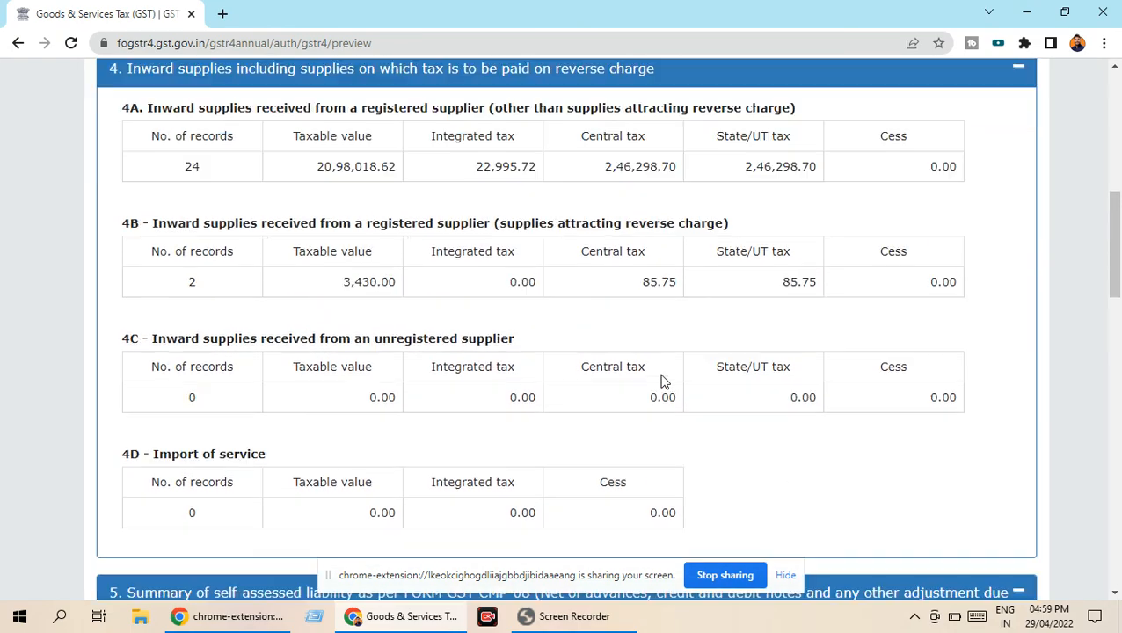
{"action": "scroll", "coordinate": [664, 383], "scroll_direction": "down", "scroll_amount": 7}
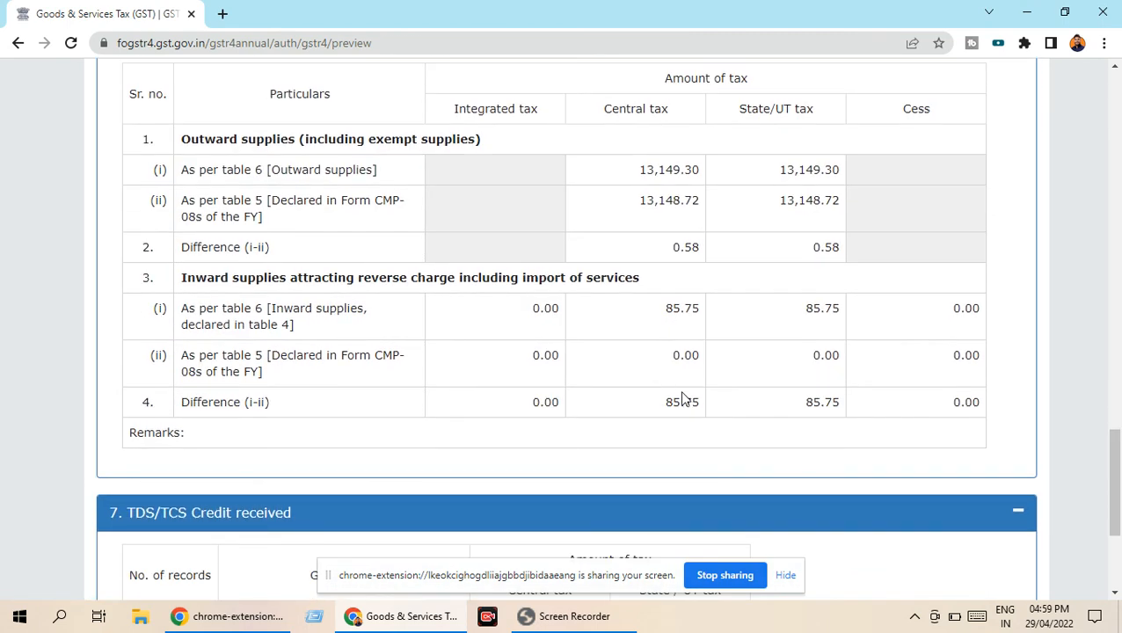
{"action": "scroll", "coordinate": [669, 387], "scroll_direction": "down", "scroll_amount": 3}
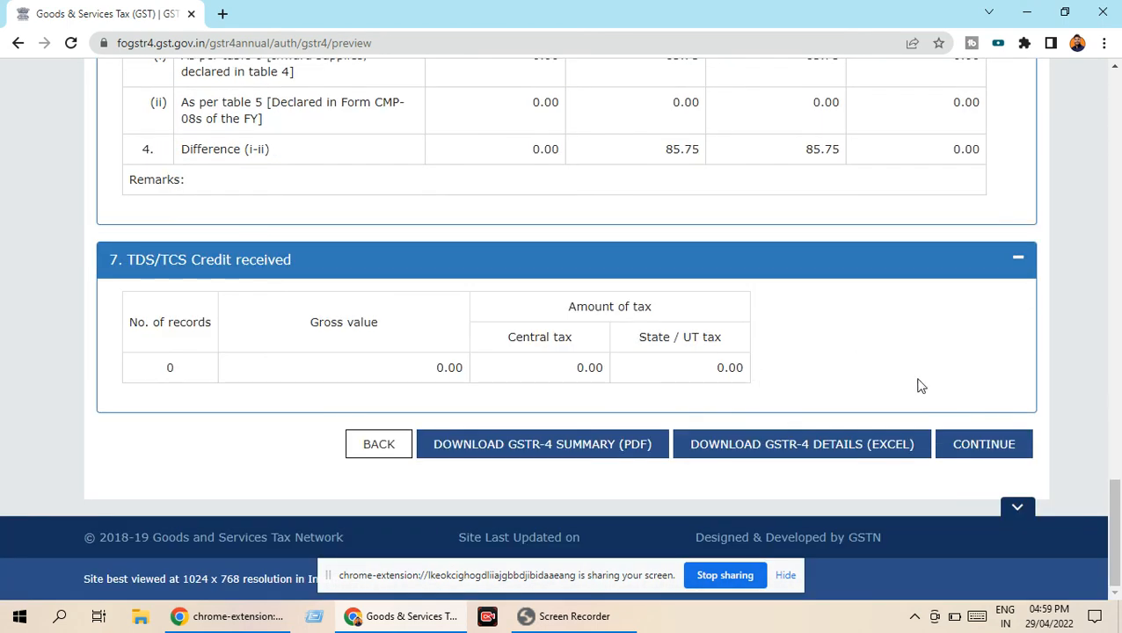
- Continue from the return preview to table 8, Tax, interest, late fee payable and paid, and review it through to the filing declaration
{"action": "left_click", "coordinate": [977, 444]}
{"action": "scroll", "coordinate": [667, 374], "scroll_direction": "down", "scroll_amount": 7}
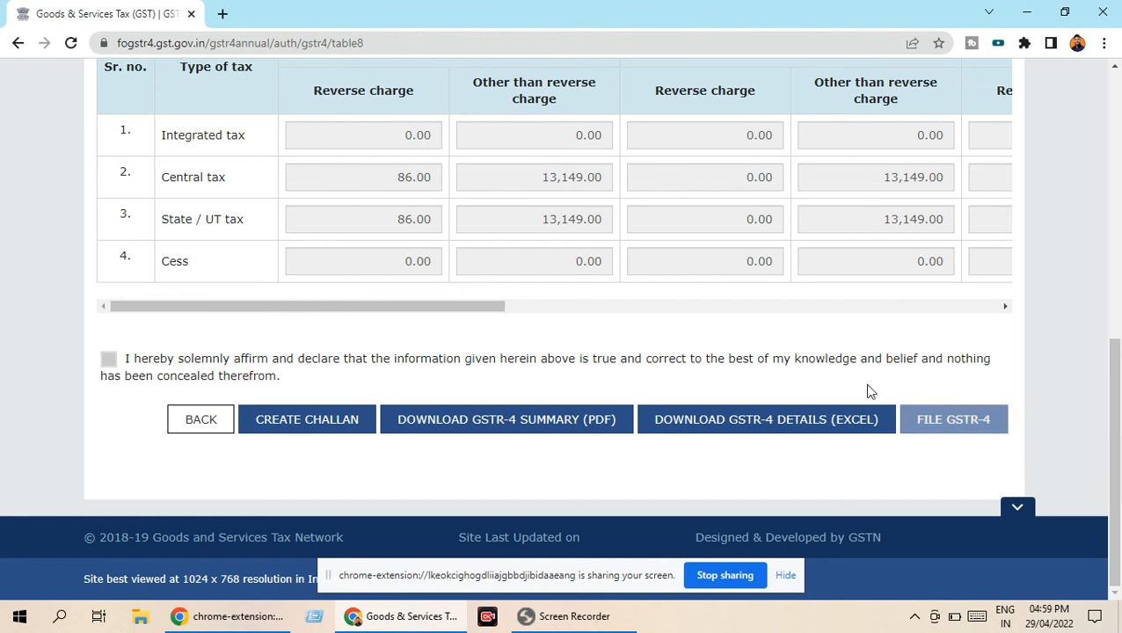
{"action": "scroll", "coordinate": [822, 361], "scroll_direction": "up", "scroll_amount": 1}
{"action": "scroll", "coordinate": [822, 360], "scroll_direction": "up", "scroll_amount": 5}
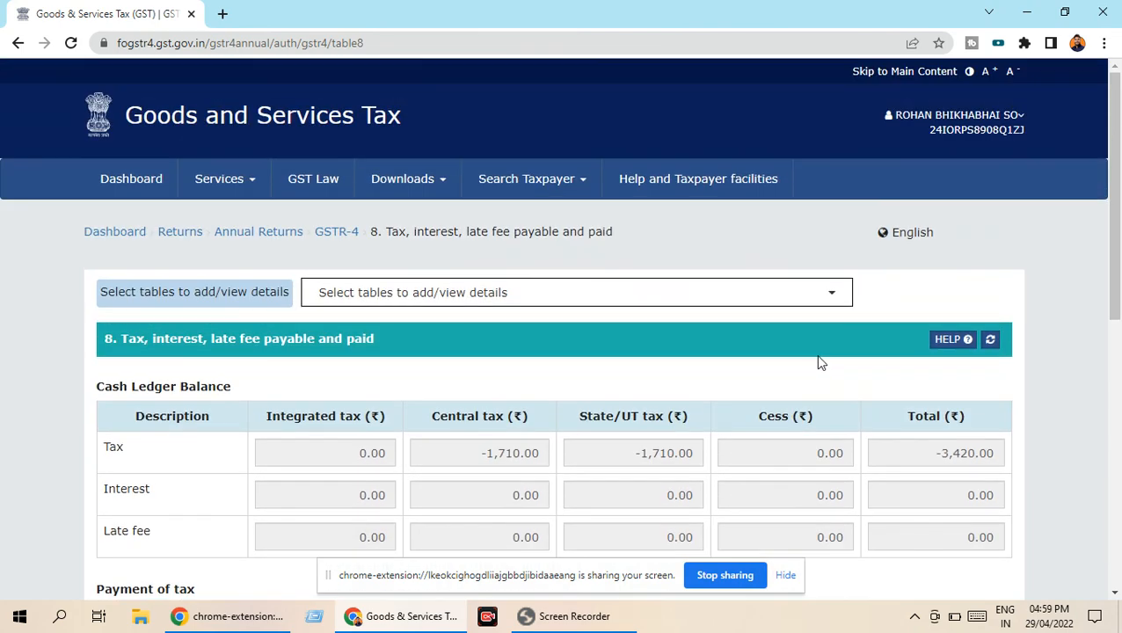
{"action": "scroll", "coordinate": [607, 373], "scroll_direction": "down", "scroll_amount": 3}
{"action": "scroll", "coordinate": [626, 376], "scroll_direction": "down", "scroll_amount": 3}
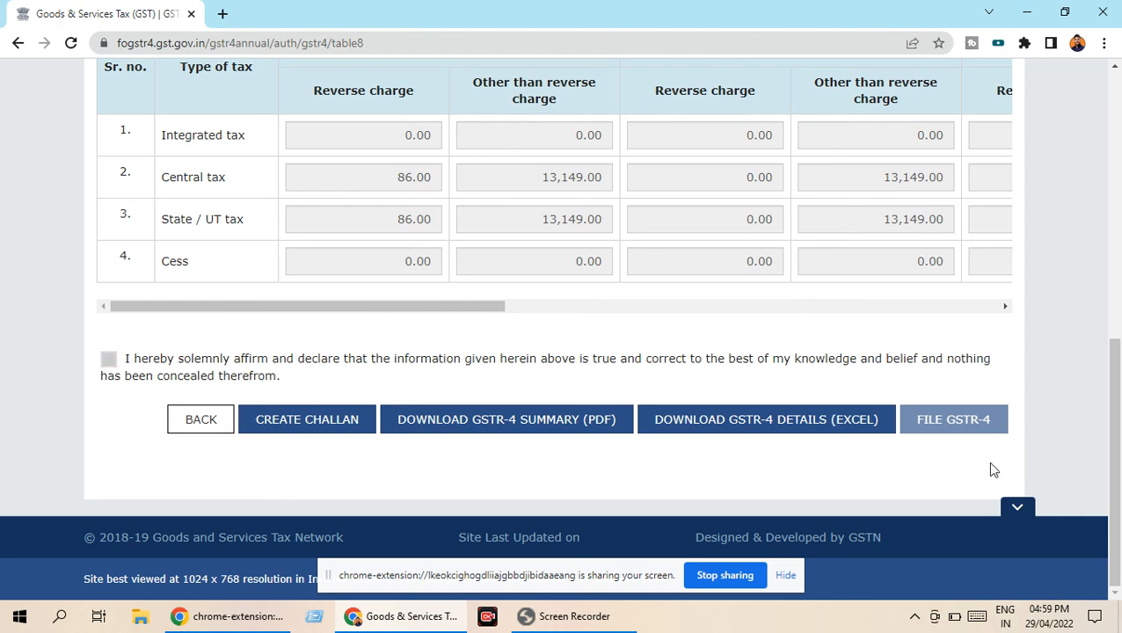
- Examine the cash ledger balance in table 8 and compare it with the payment of tax amounts for reverse charge and other supplies
{"action": "scroll", "coordinate": [854, 470], "scroll_direction": "up", "scroll_amount": 1}
{"action": "scroll", "coordinate": [853, 470], "scroll_direction": "up", "scroll_amount": 5}
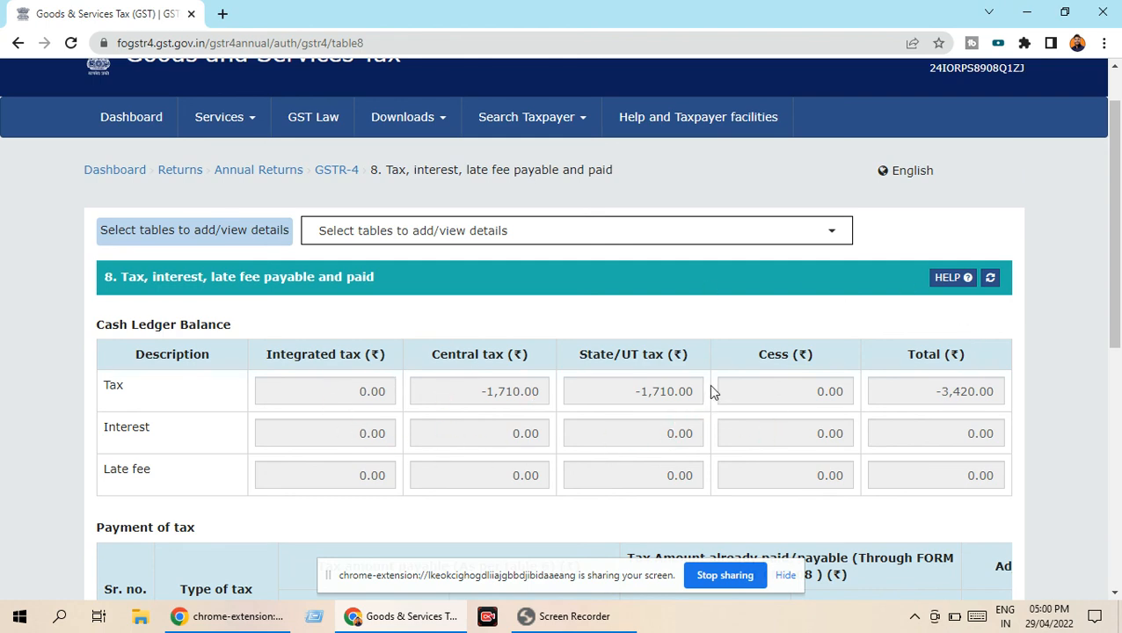
{"action": "scroll", "coordinate": [734, 397], "scroll_direction": "up", "scroll_amount": 1}
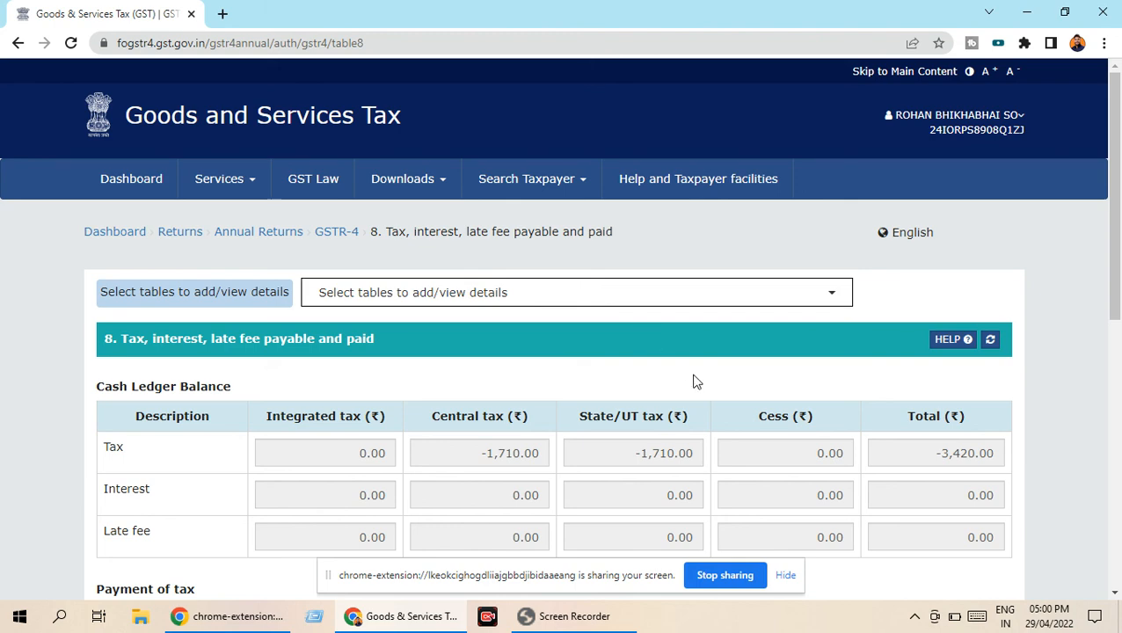
{"action": "scroll", "coordinate": [633, 343], "scroll_direction": "down", "scroll_amount": 4}
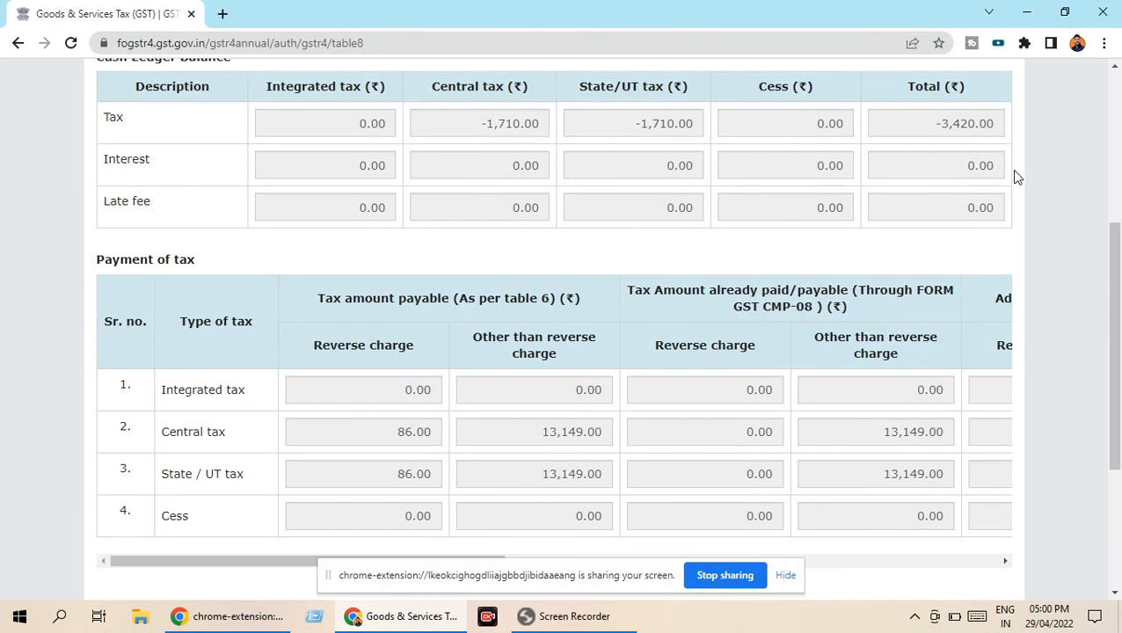
{"action": "scroll", "coordinate": [791, 278], "scroll_direction": "down", "scroll_amount": 2}
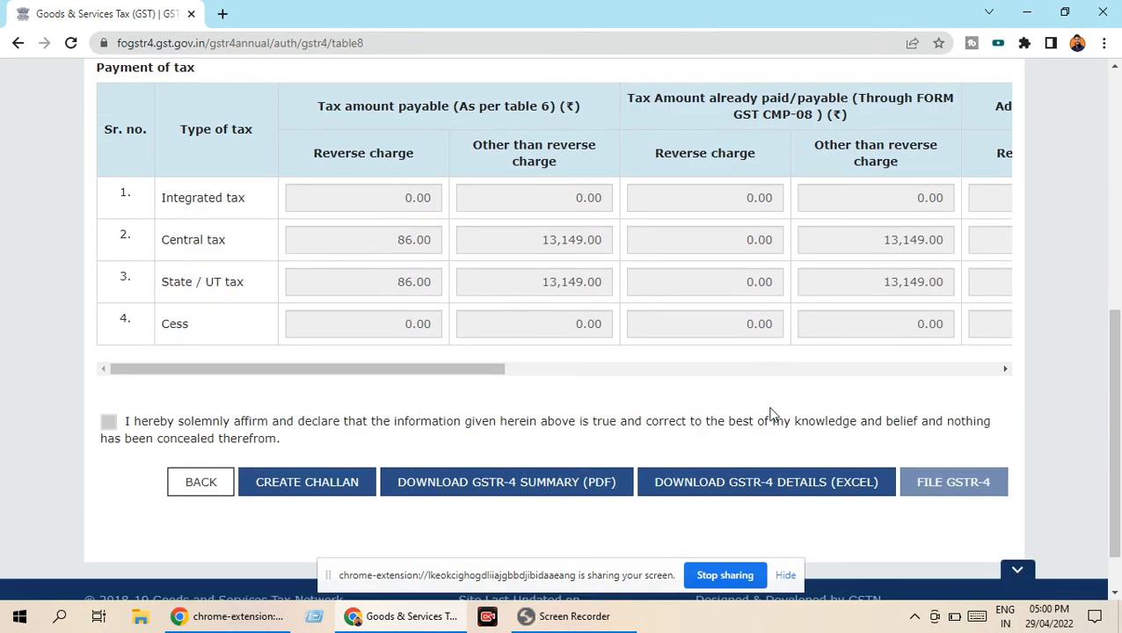
{"action": "scroll", "coordinate": [721, 426], "scroll_direction": "up", "scroll_amount": 2}
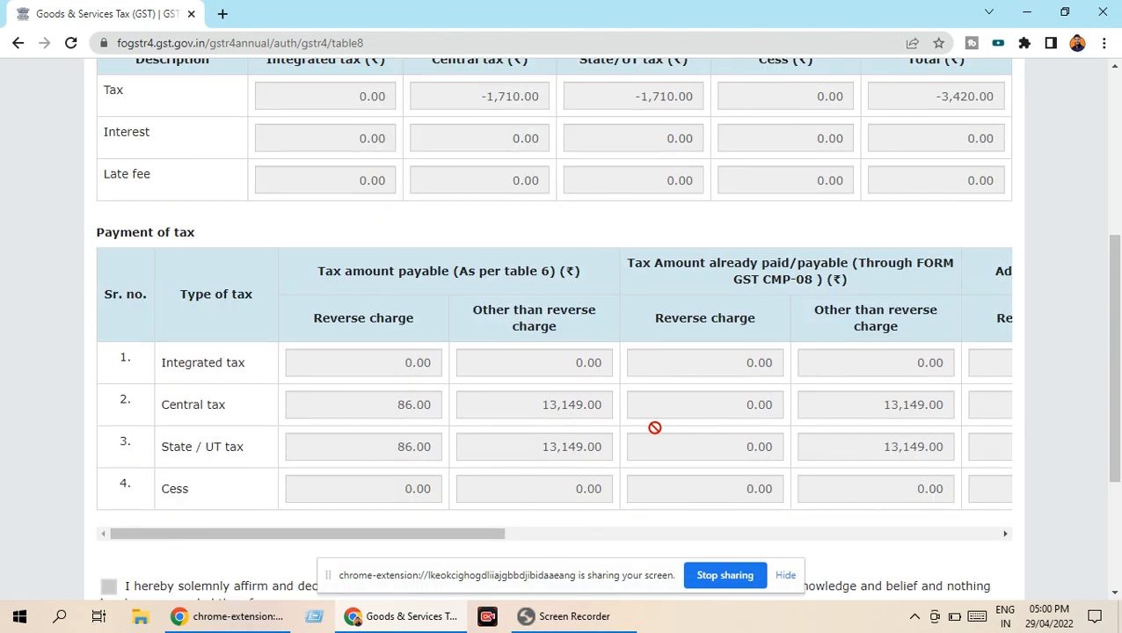
{"action": "scroll", "coordinate": [668, 426], "scroll_direction": "up", "scroll_amount": 2}
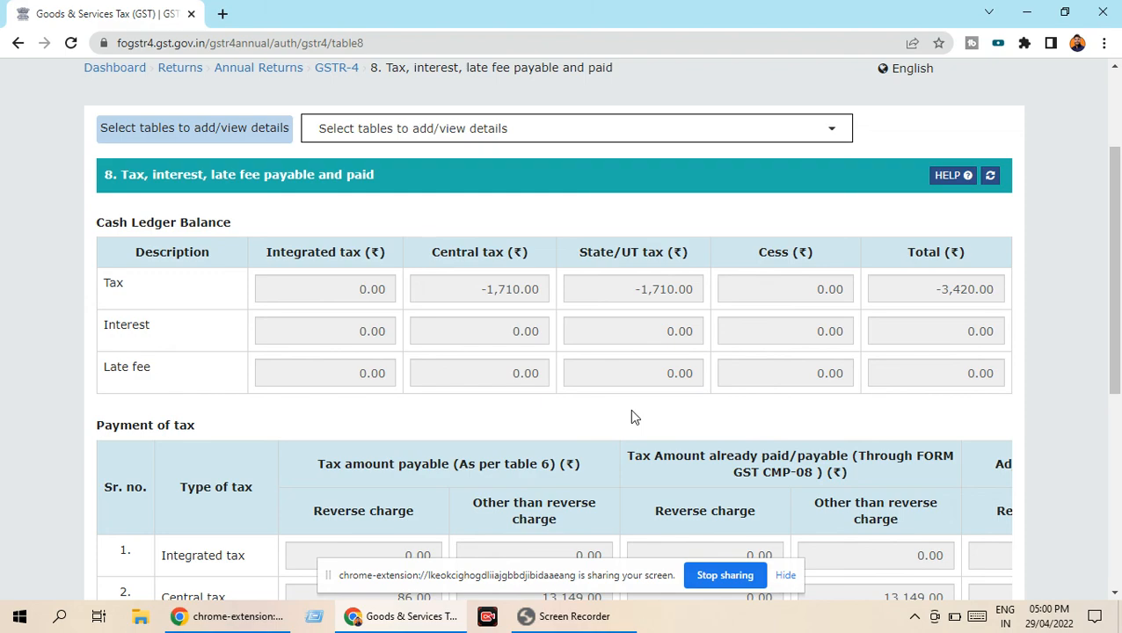
{"action": "scroll", "coordinate": [630, 409], "scroll_direction": "up", "scroll_amount": 2}
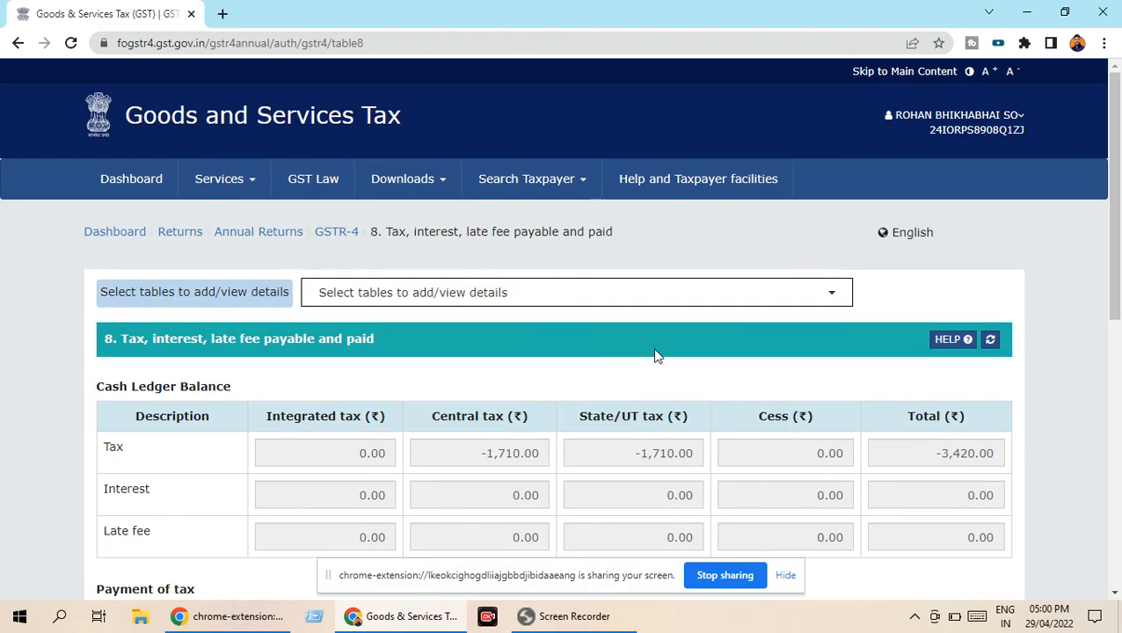
{"action": "scroll", "coordinate": [656, 356], "scroll_direction": "down", "scroll_amount": 7}
{"action": "scroll", "coordinate": [638, 413], "scroll_direction": "up", "scroll_amount": 3}
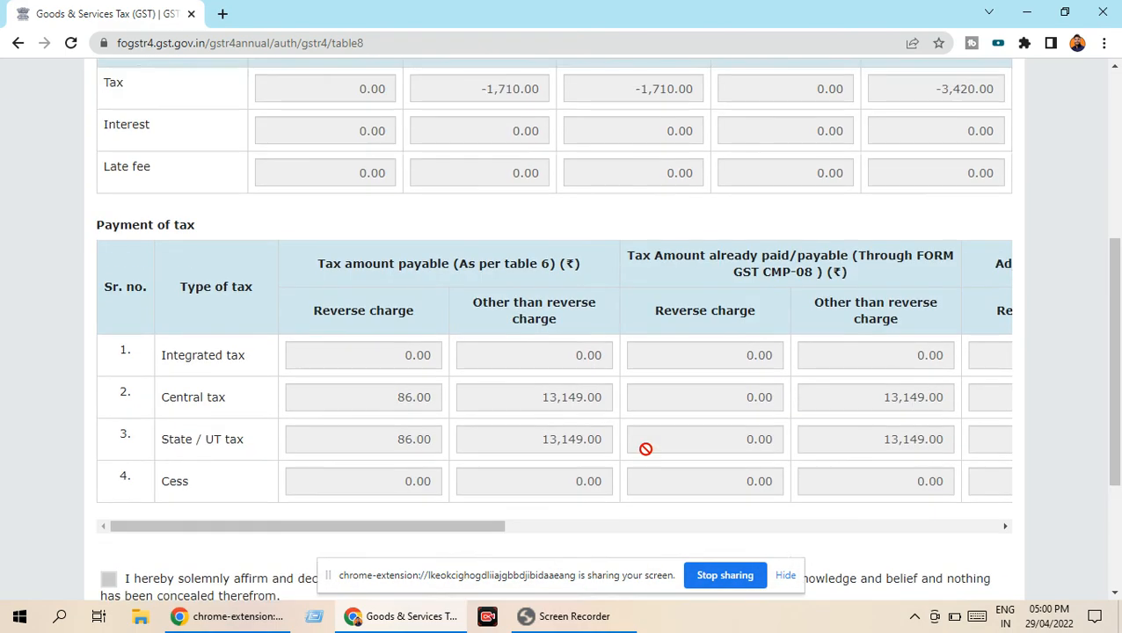
{"action": "scroll", "coordinate": [645, 449], "scroll_direction": "up", "scroll_amount": 4}
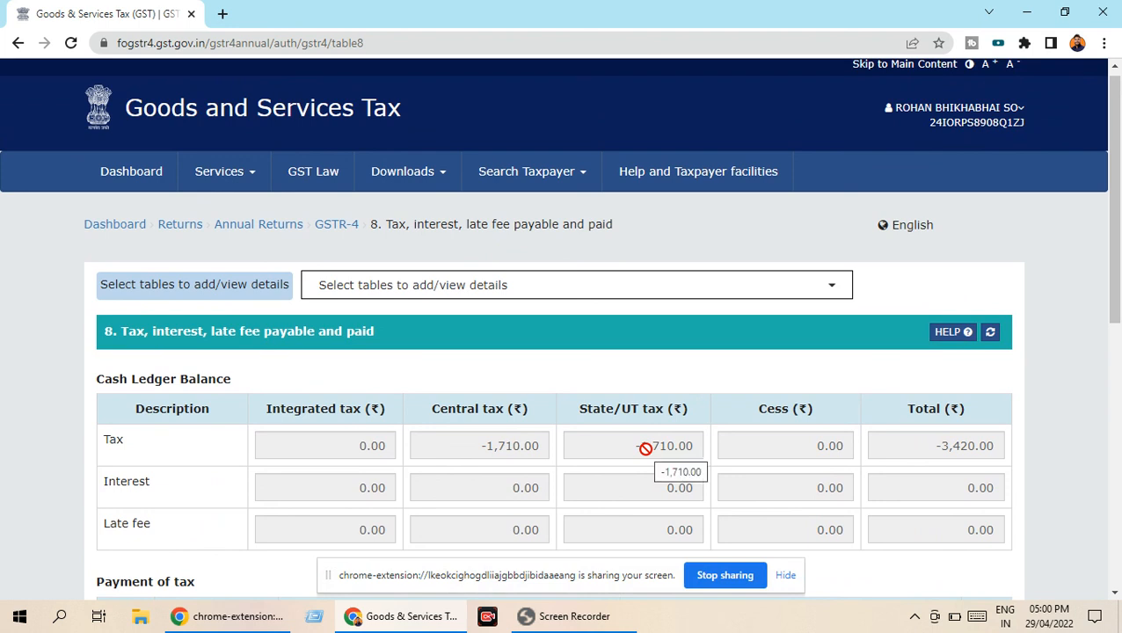